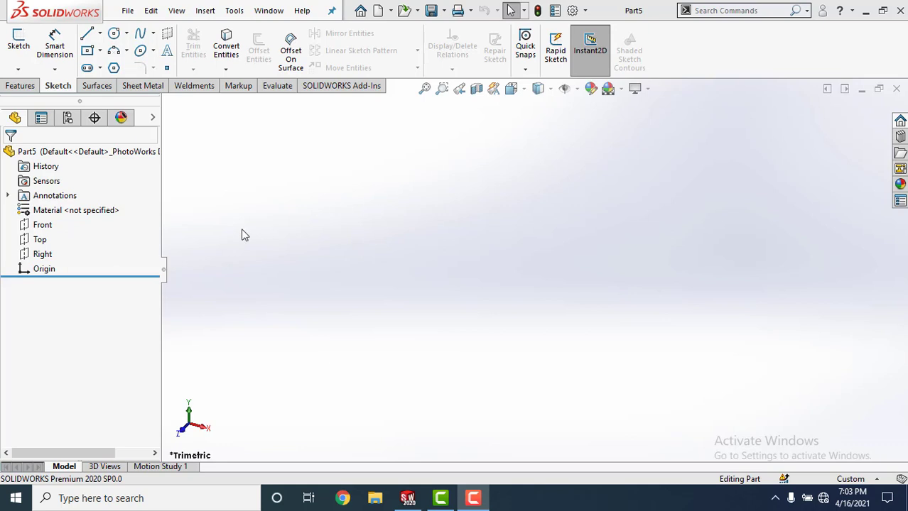
Create two reference planes parallel to the Front plane, spaced 70 mm apart.
left_click(58, 228)
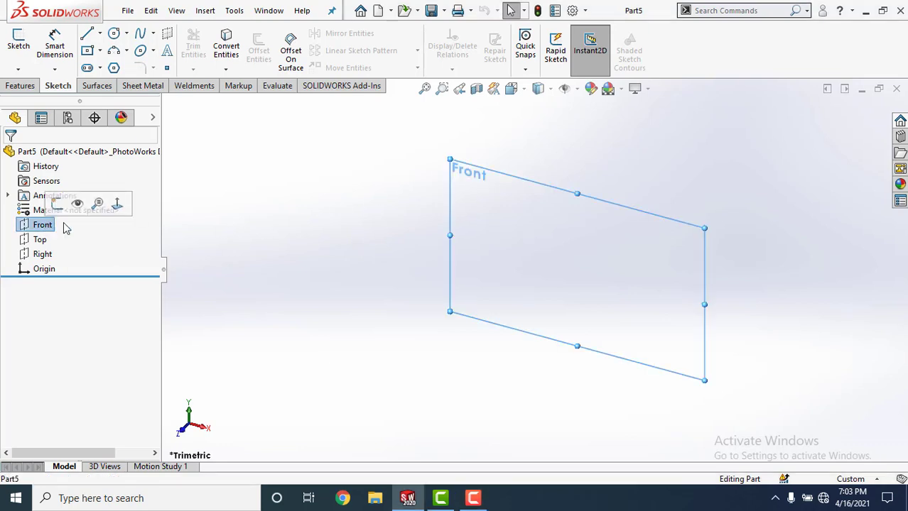
left_click(20, 86)
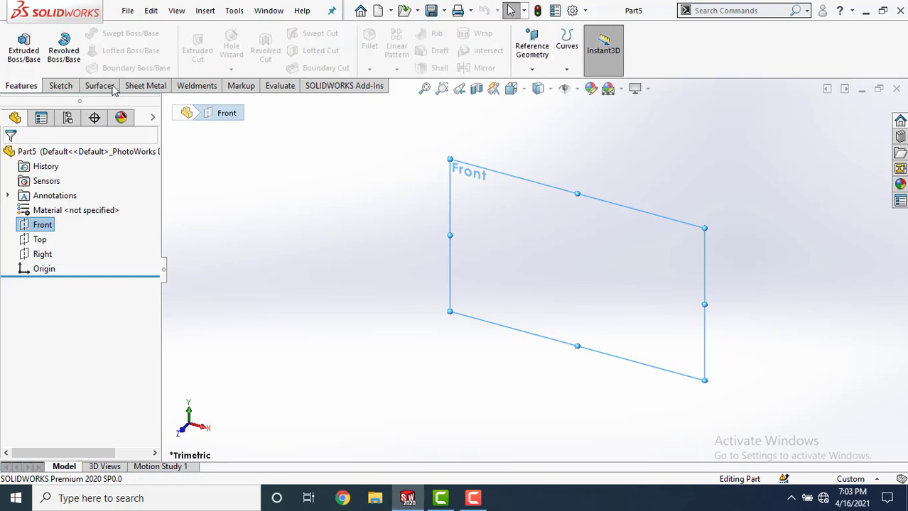
left_click(531, 69)
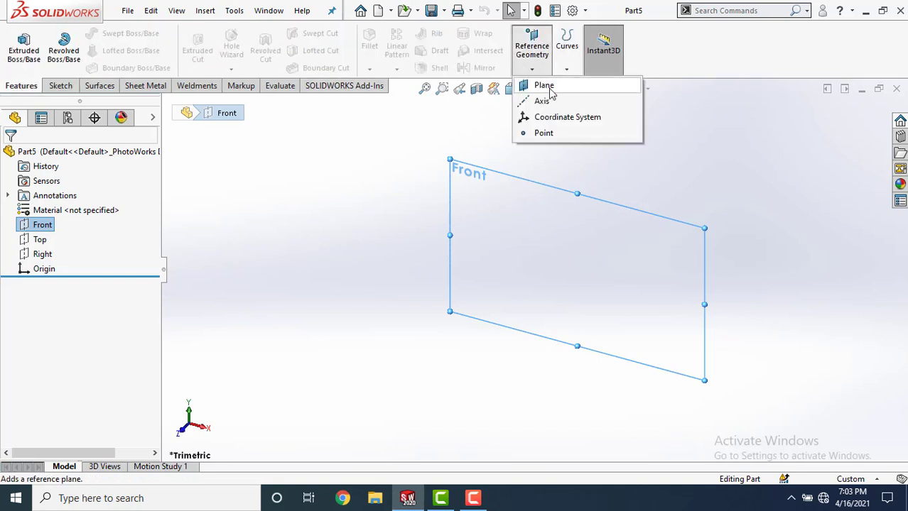
left_click(544, 86)
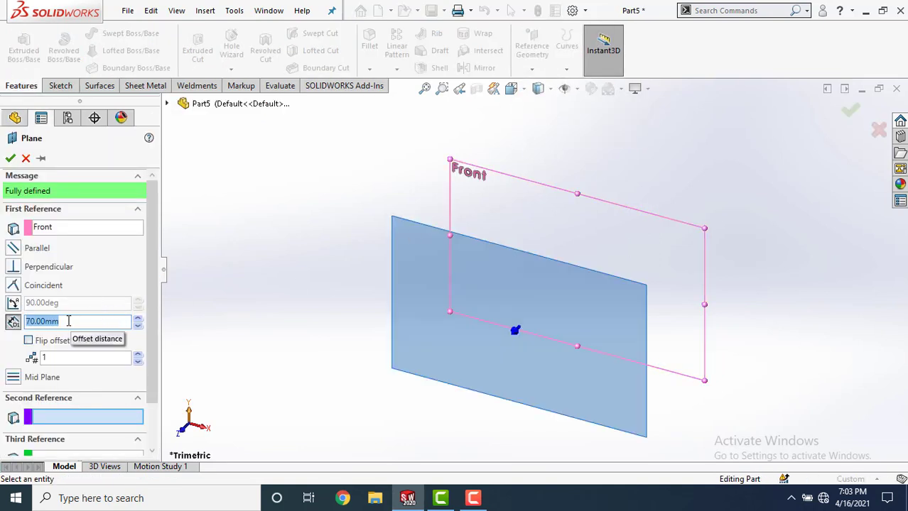
left_click(48, 357)
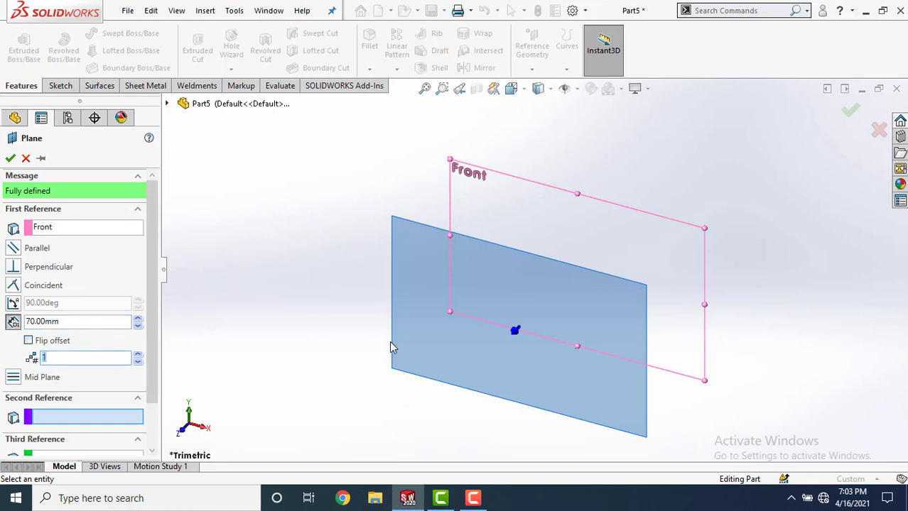
left_click(10, 158)
middle_click_drag(290, 189, 626, 259)
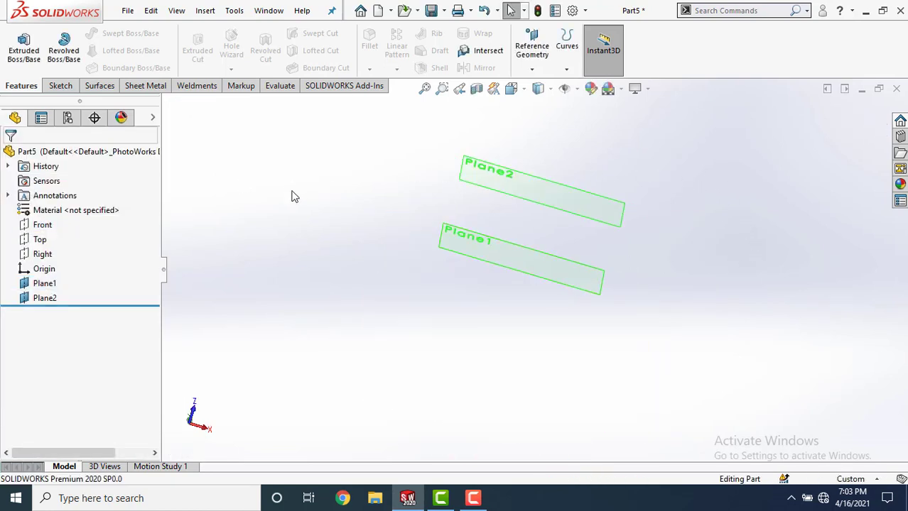
Make the Front plane visible together with the two offset planes.
left_click(46, 225)
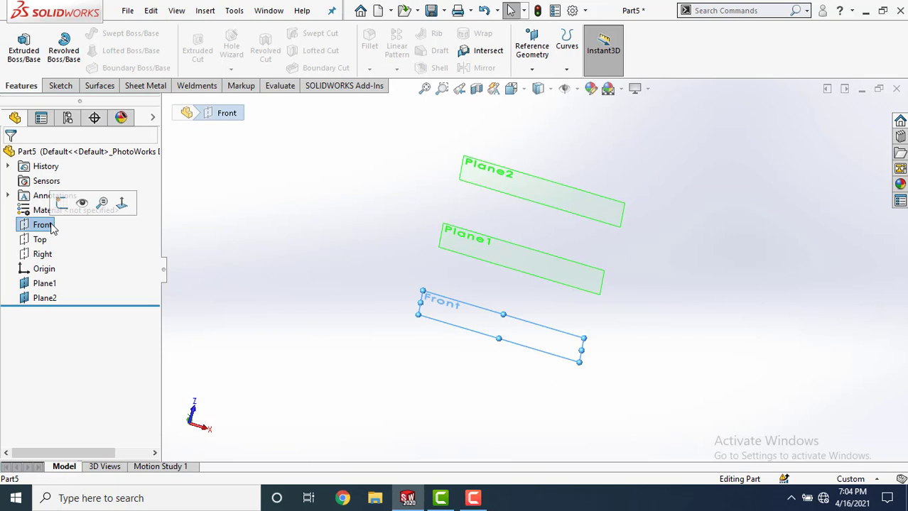
left_click(82, 204)
left_click(725, 211)
mouse_move(709, 210)
middle_mouse_down()
mouse_move(705, 164)
mouse_move(716, 214)
middle_mouse_up()
scroll(641, 224, "down", 2)
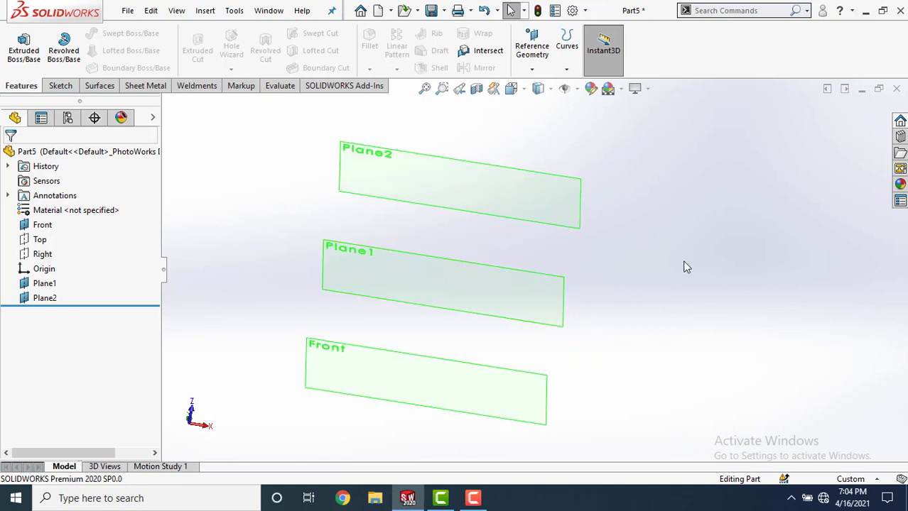
middle_click_drag(587, 338, 422, 402)
Sketch a circle centred on the origin on the Front plane and close the sketch.
left_click(408, 368)
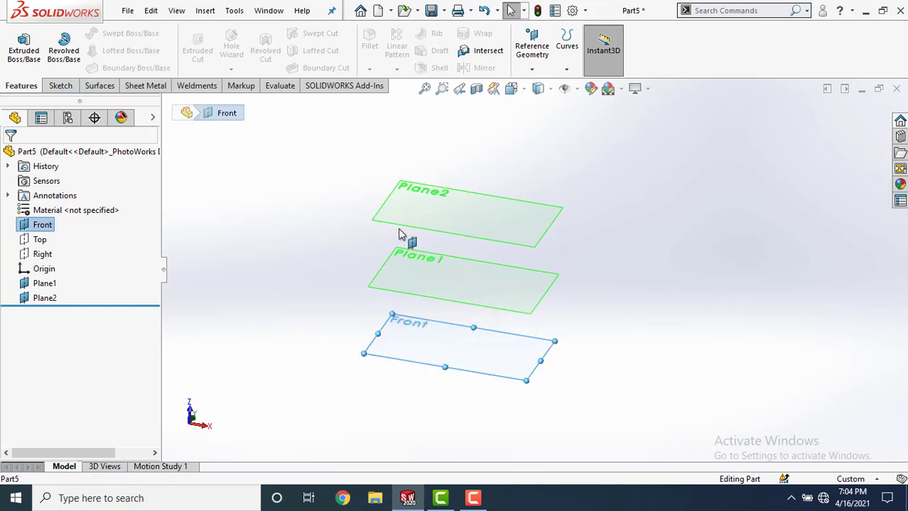
left_click(70, 90)
left_click(114, 34)
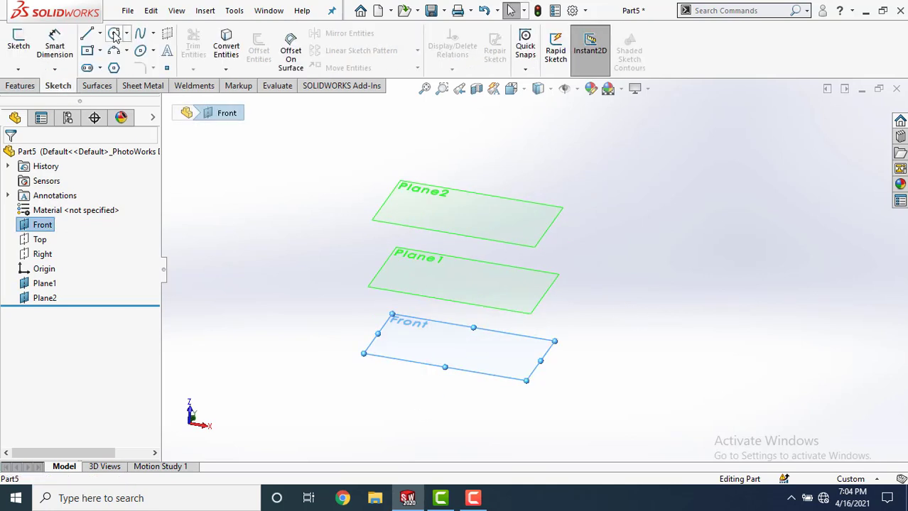
left_click(535, 269)
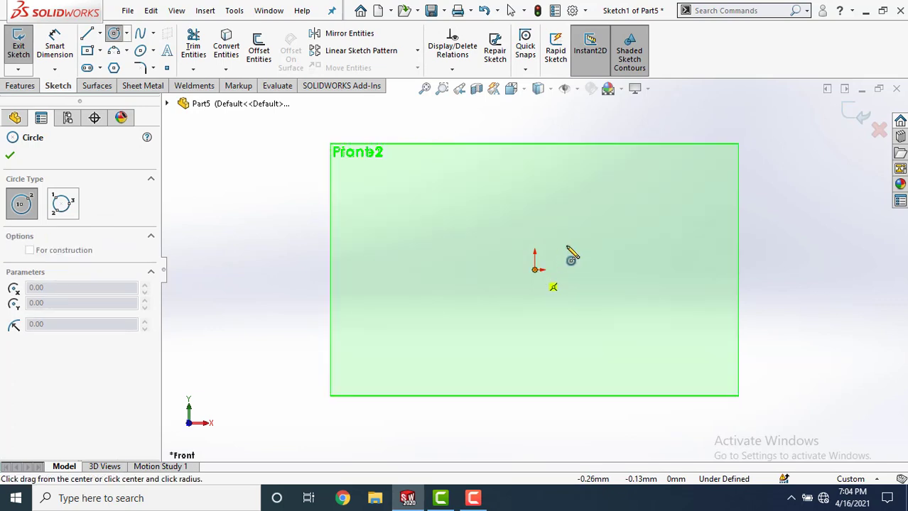
left_click(602, 228)
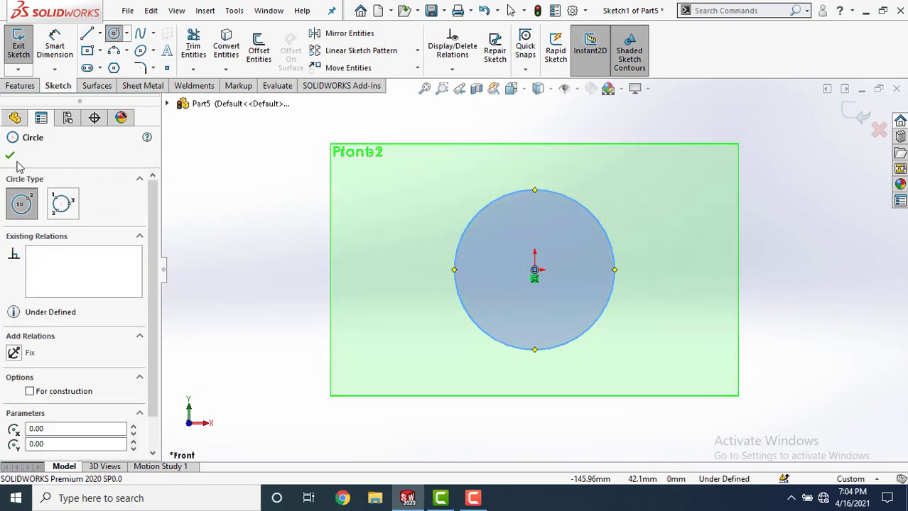
key("Escape")
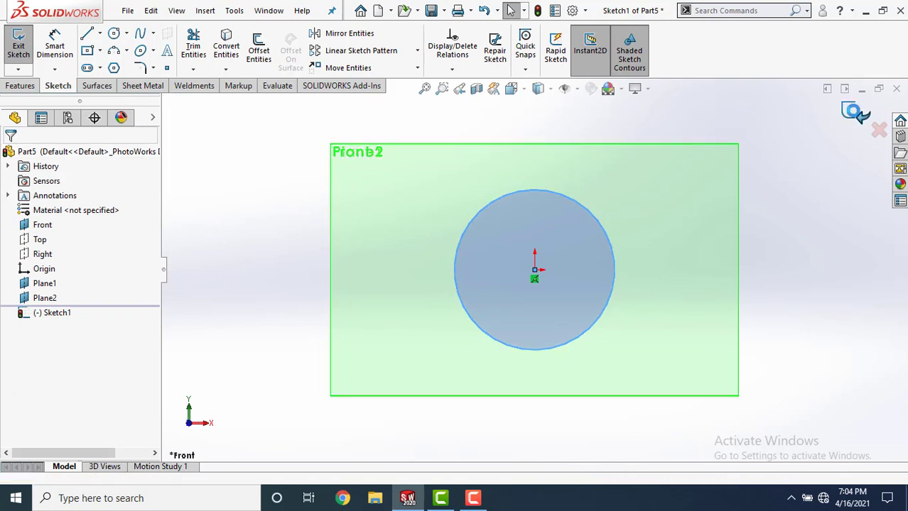
left_click(848, 111)
Sketch a circle centred on the origin on Plane1, about half the size of the Front plane's circle, and close the sketch.
middle_click_drag(720, 336, 576, 243)
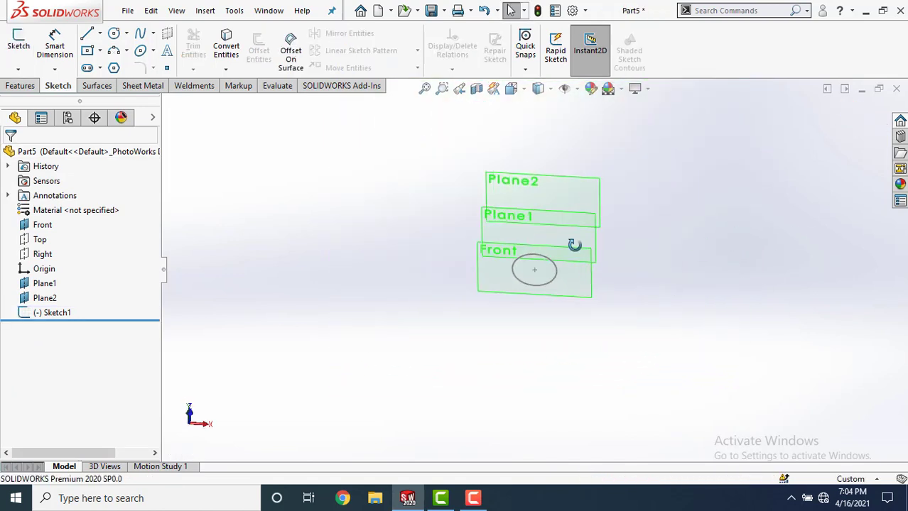
left_click(487, 238)
left_click(601, 190)
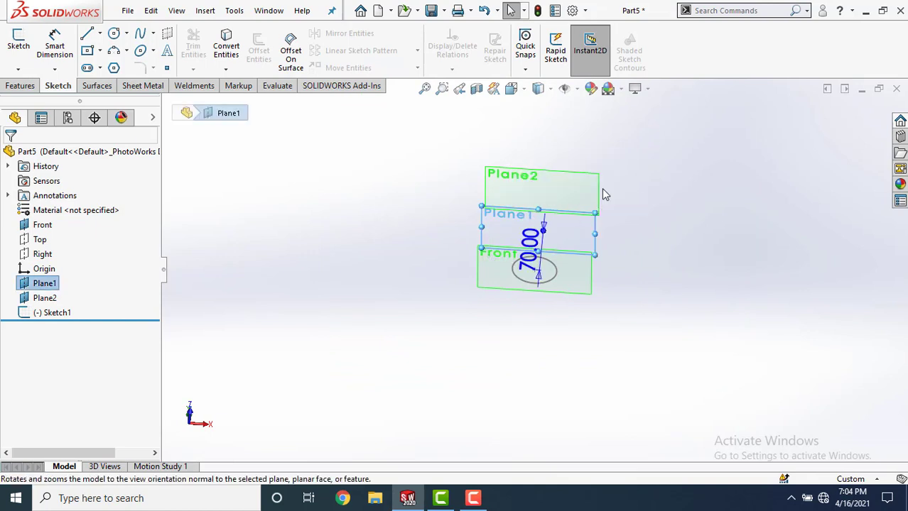
left_click(114, 34)
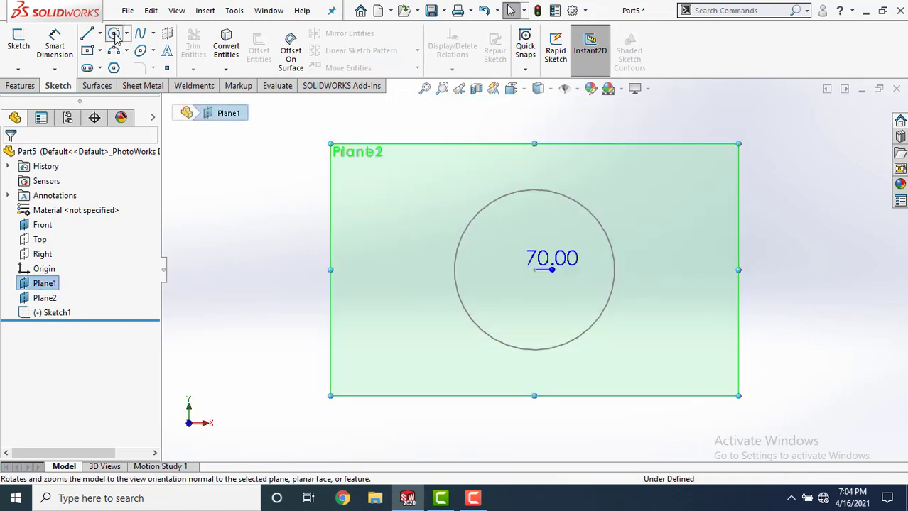
left_click(535, 270)
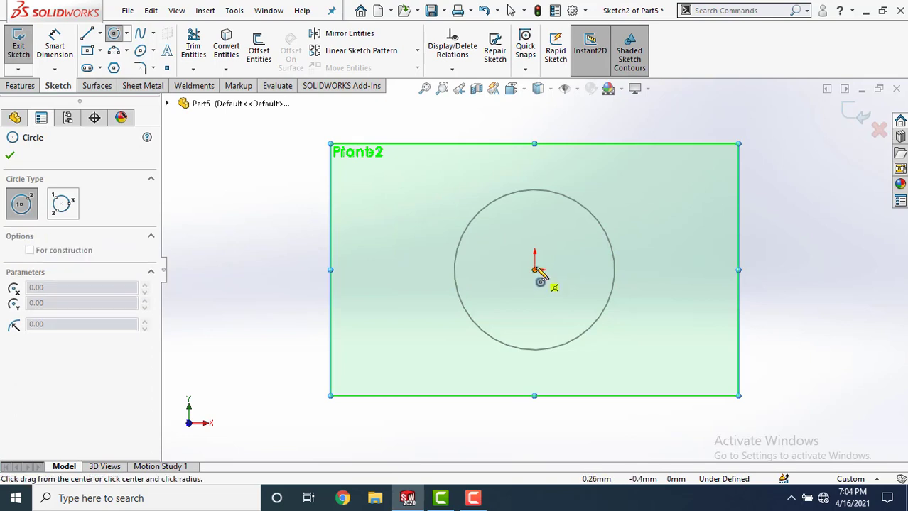
left_click(574, 259)
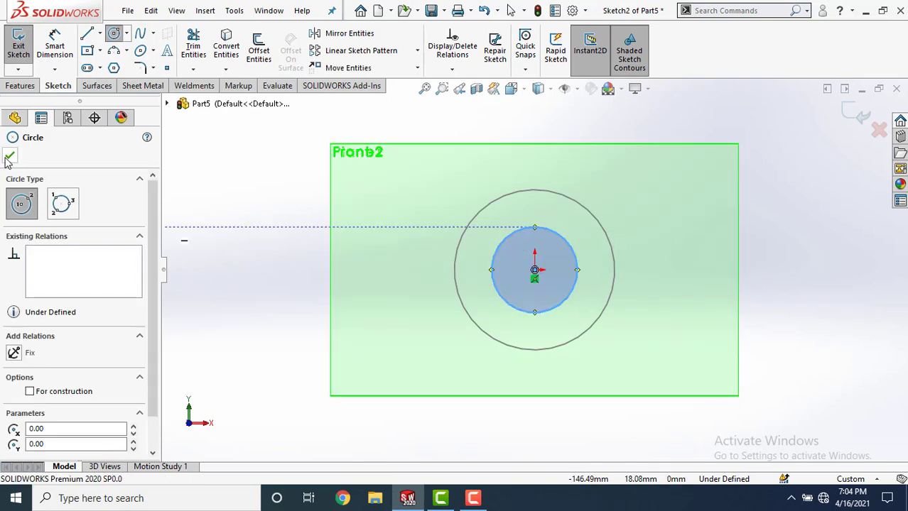
key("Escape")
left_click(850, 117)
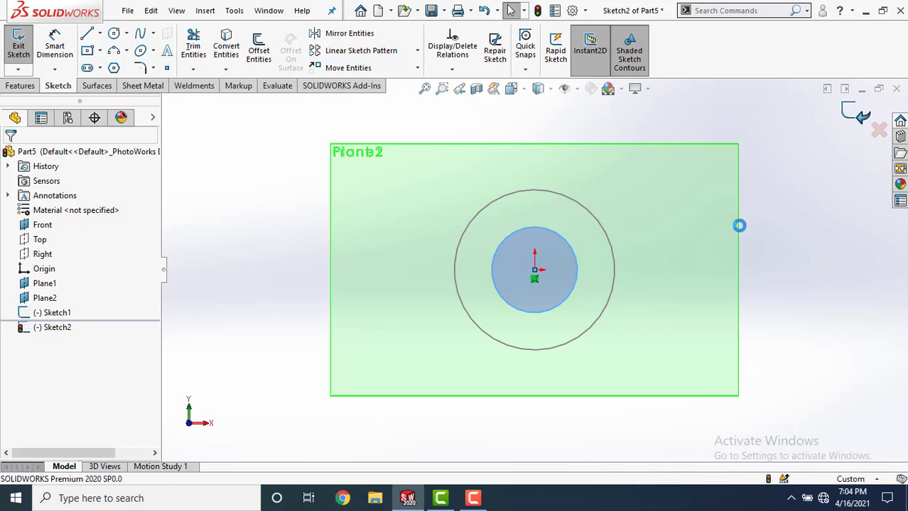
left_click(294, 183)
Sketch an origin-centred circle on Plane2, slightly larger than the Front plane's circle, and close the sketch.
middle_click_drag(503, 298, 514, 182)
scroll(515, 201, "up", 3)
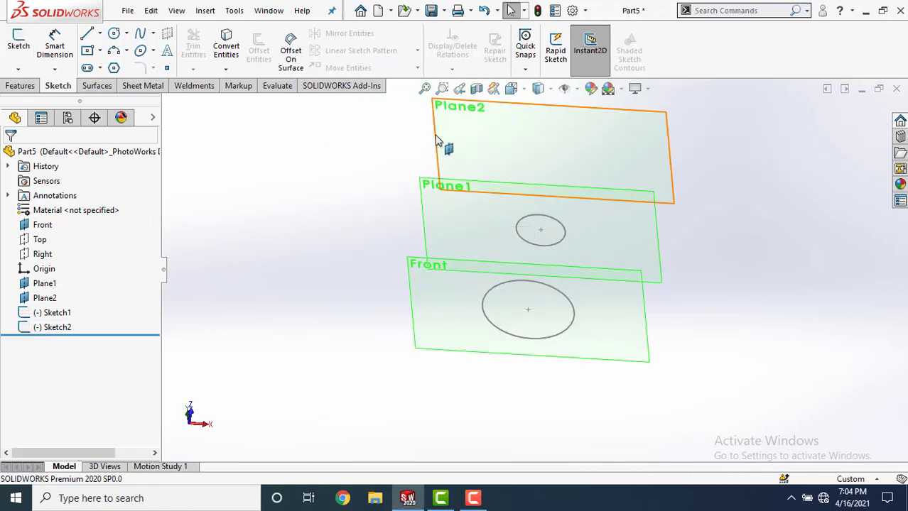
left_click(446, 153)
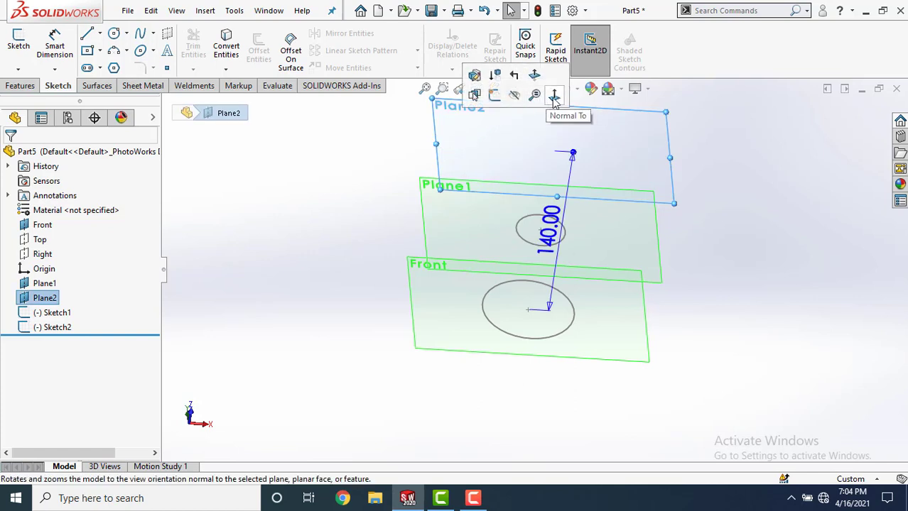
left_click(554, 98)
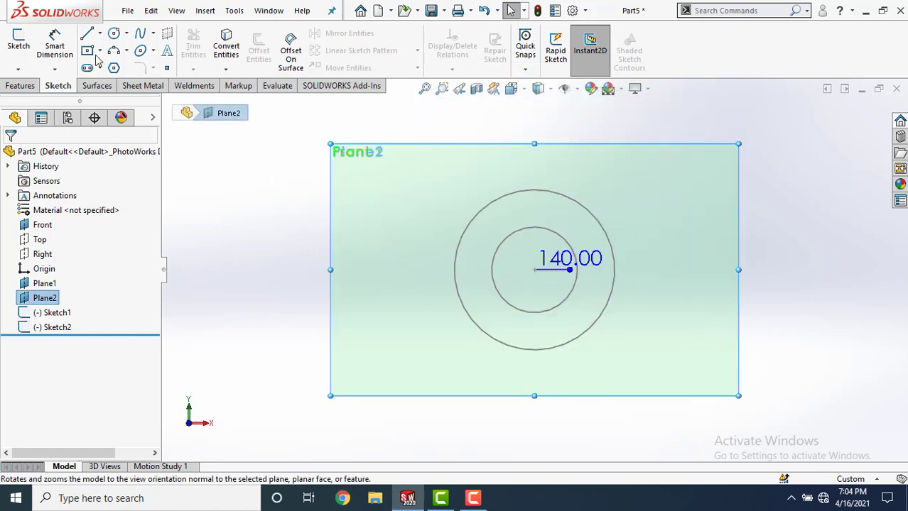
left_click(114, 34)
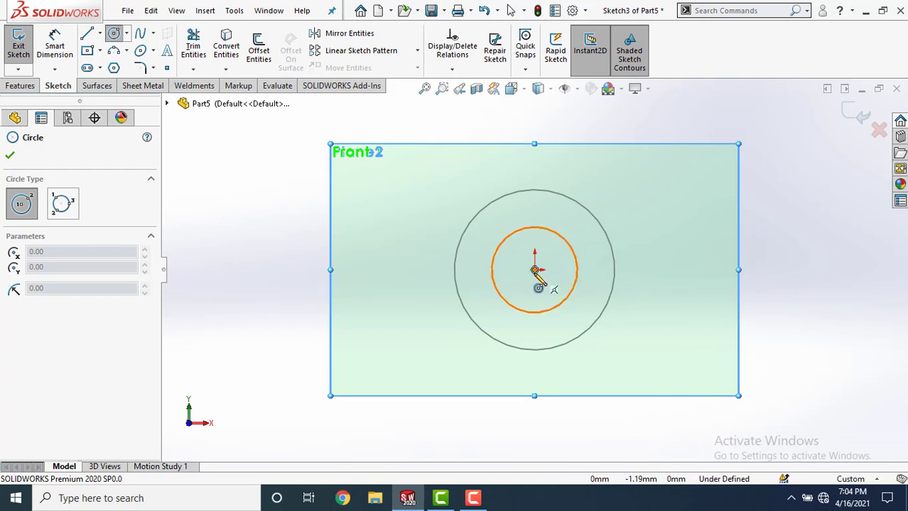
left_click(534, 270)
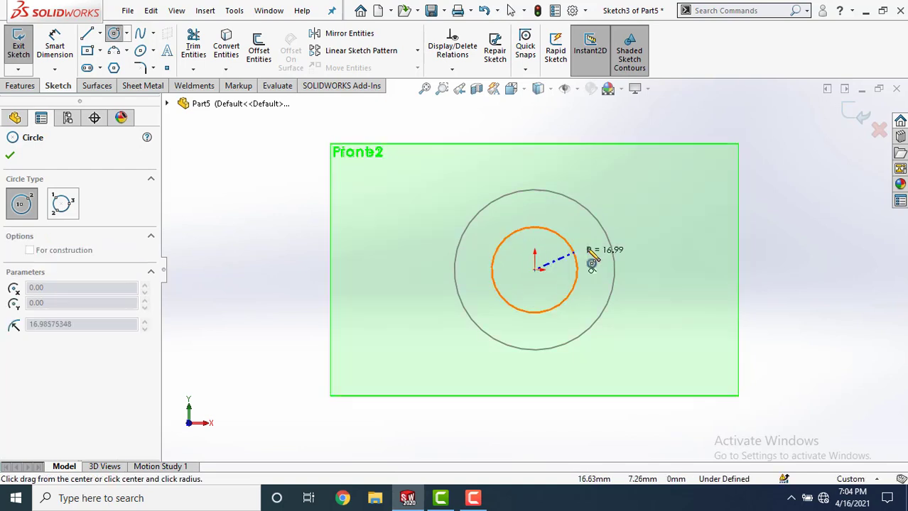
left_click(620, 275)
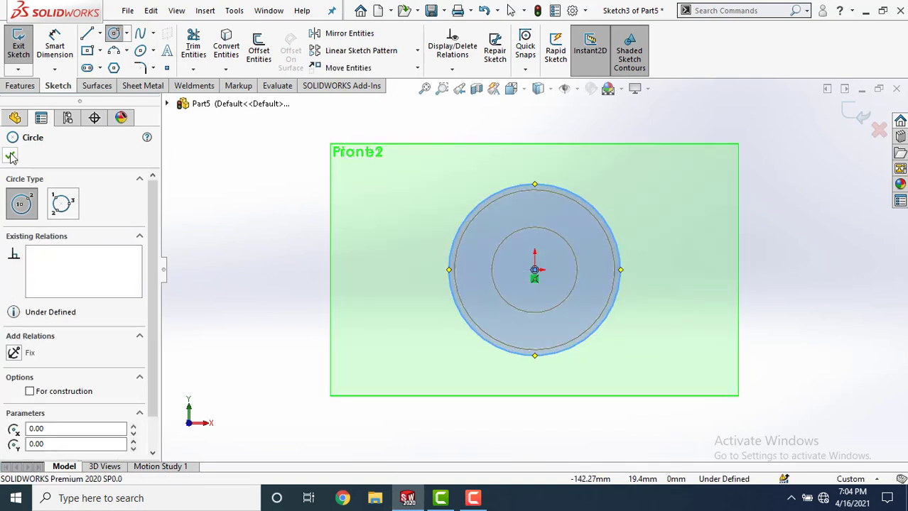
left_click(11, 156)
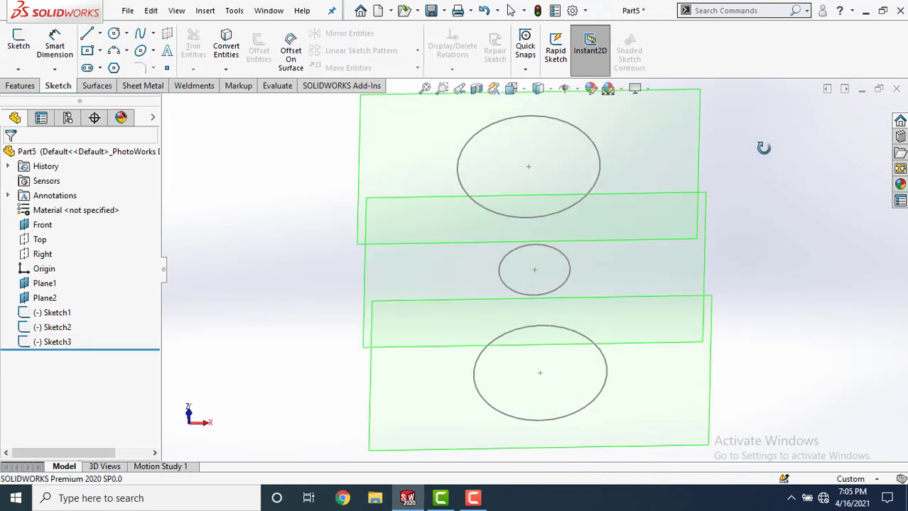
Hide the Front plane, Plane1 and Plane2 so only the three circle sketches are displayed.
left_click(50, 226)
left_click(56, 313, "ctrl")
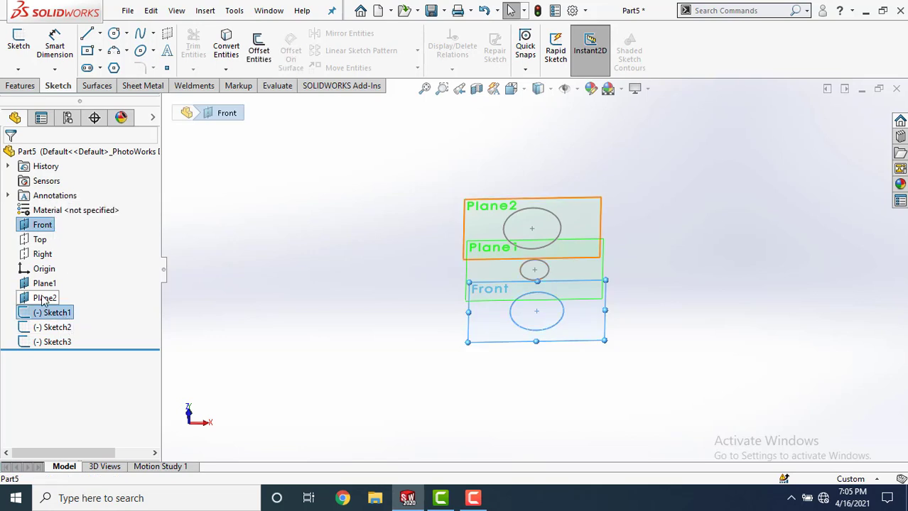
left_click(44, 299)
left_click(45, 284, "ctrl")
left_click(39, 225, "ctrl")
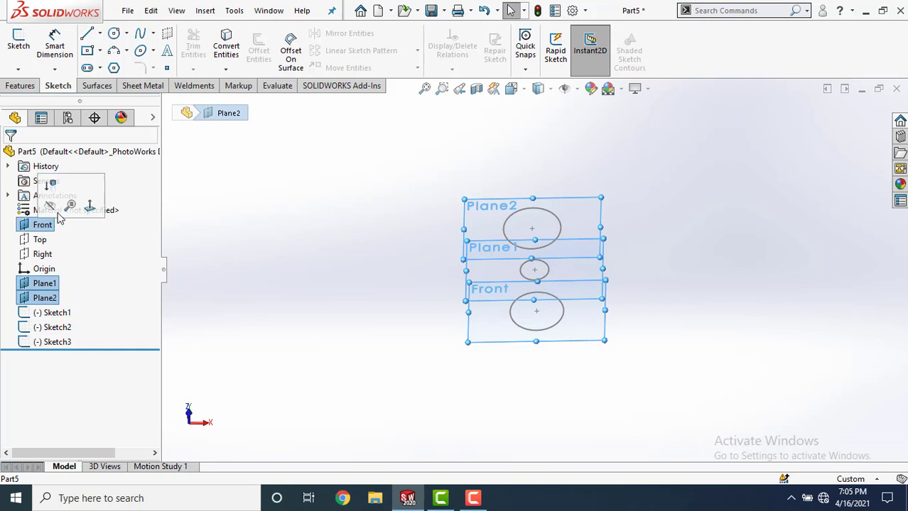
left_click(60, 206)
middle_click_drag(564, 280, 534, 275)
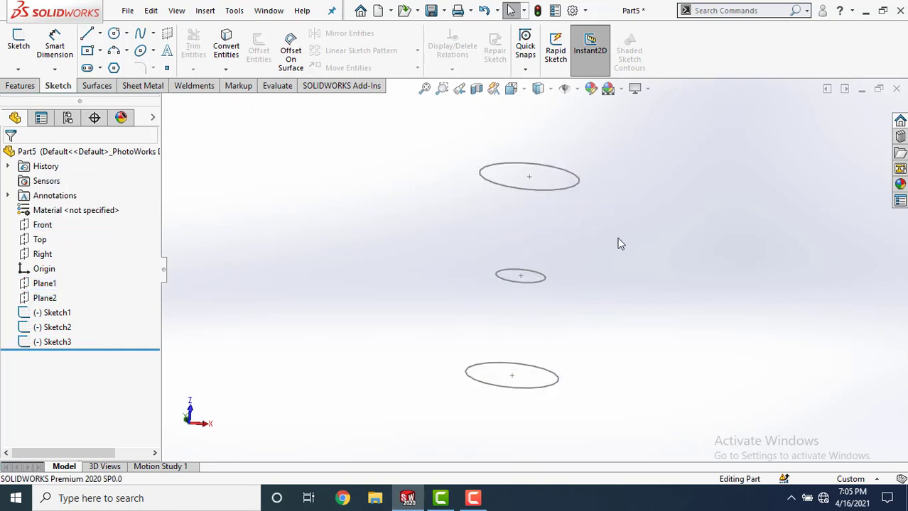
scroll(618, 239, "down", 1)
scroll(583, 267, "up", 1)
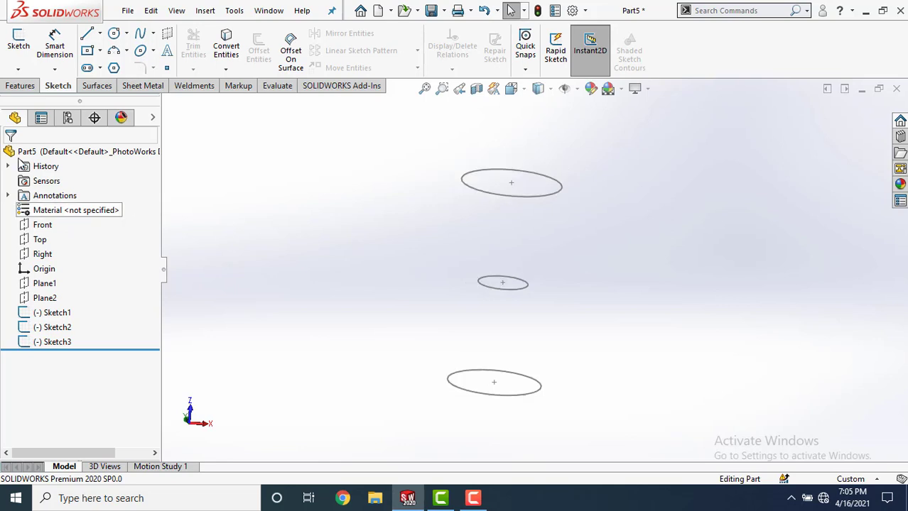
Start a Lofted Boss/Base and select the Sketch3, Sketch2 and Sketch1 circles as its profiles, in that order.
left_click(20, 85)
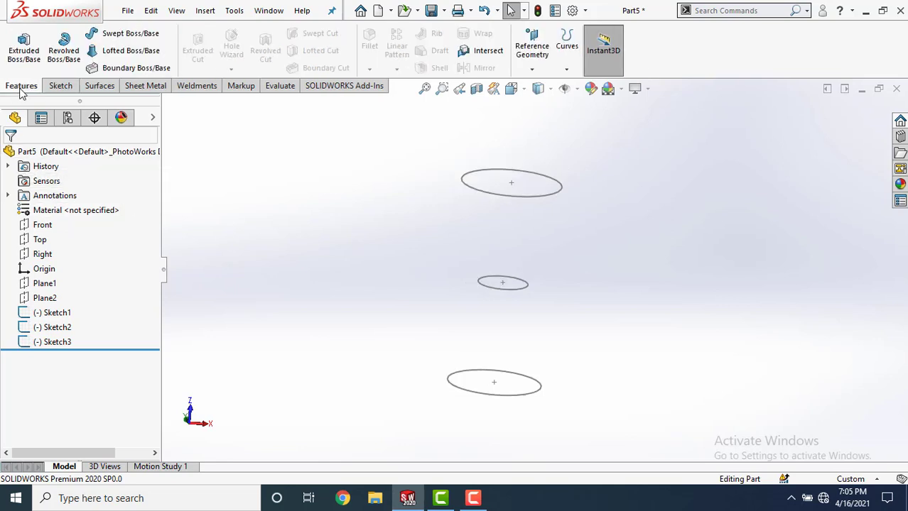
left_click(132, 54)
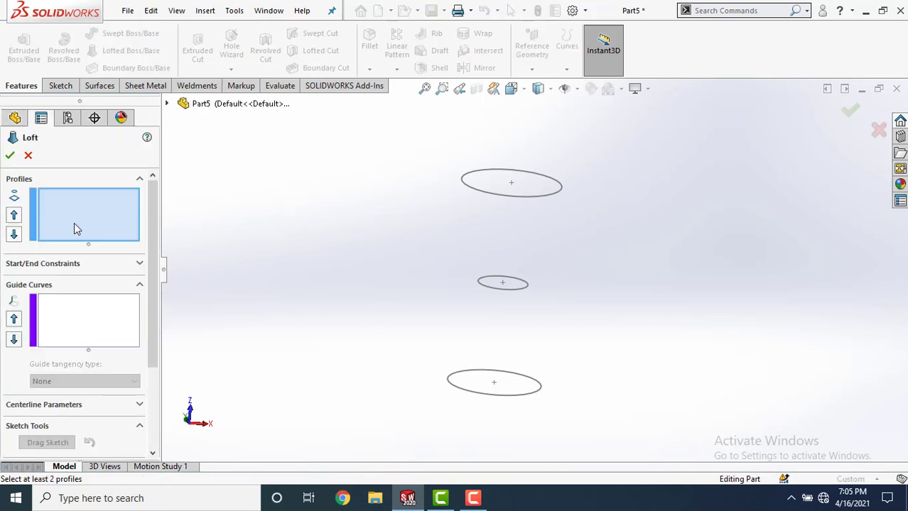
left_click(537, 198)
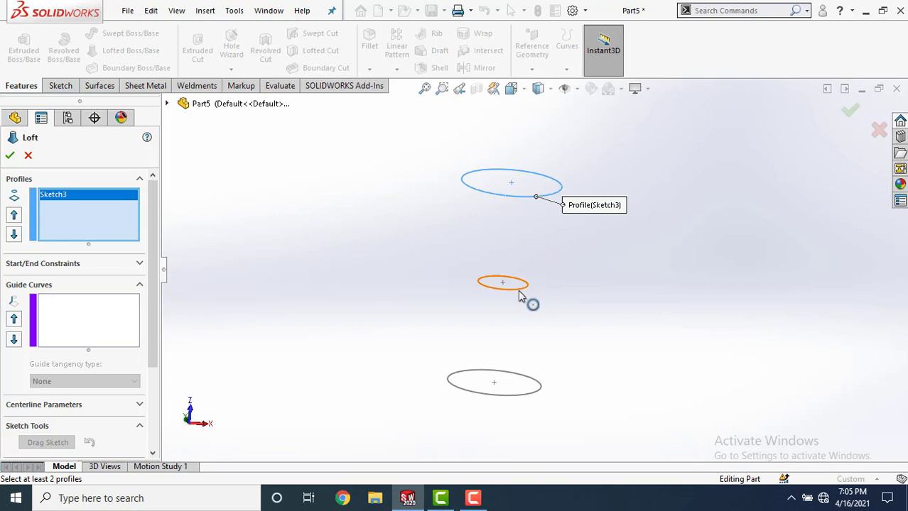
left_click(519, 290)
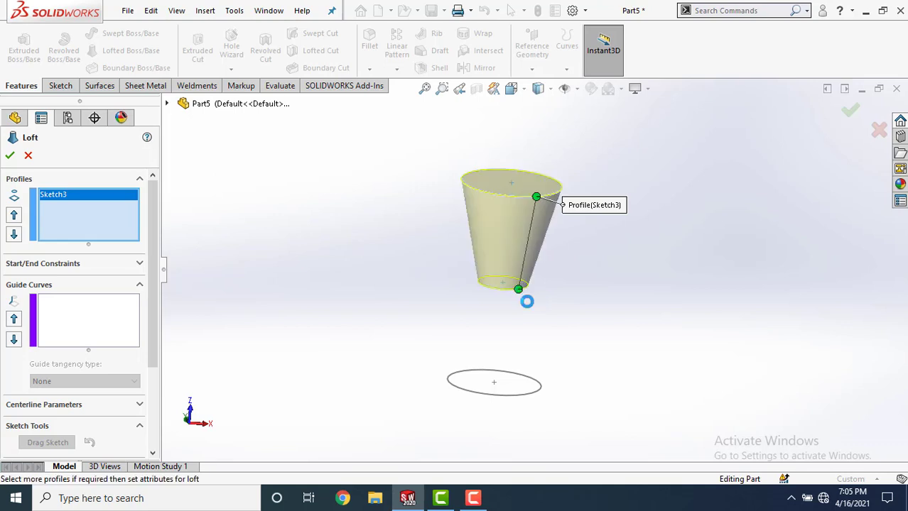
left_click(525, 395)
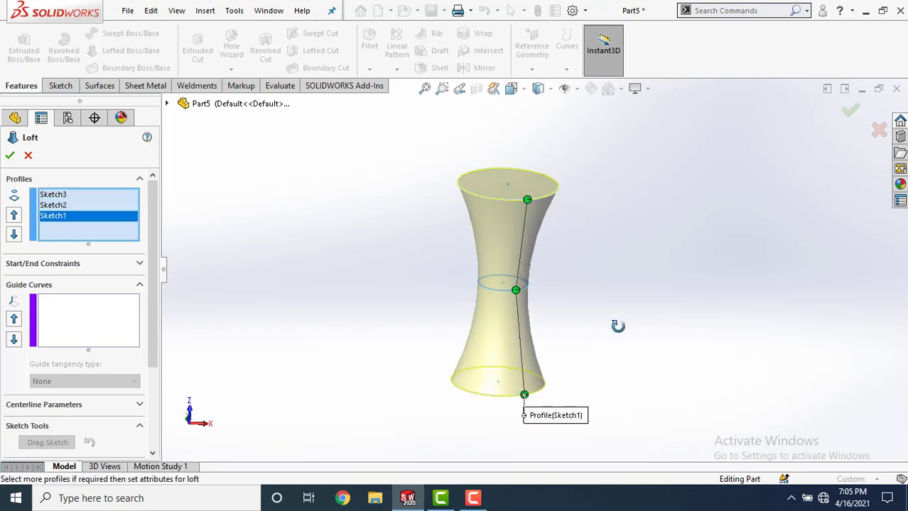
Twist the loft preview by moving the Sketch3 circle's connector around its rim, and bring it back near the other connectors.
scroll(577, 335, "down", 2)
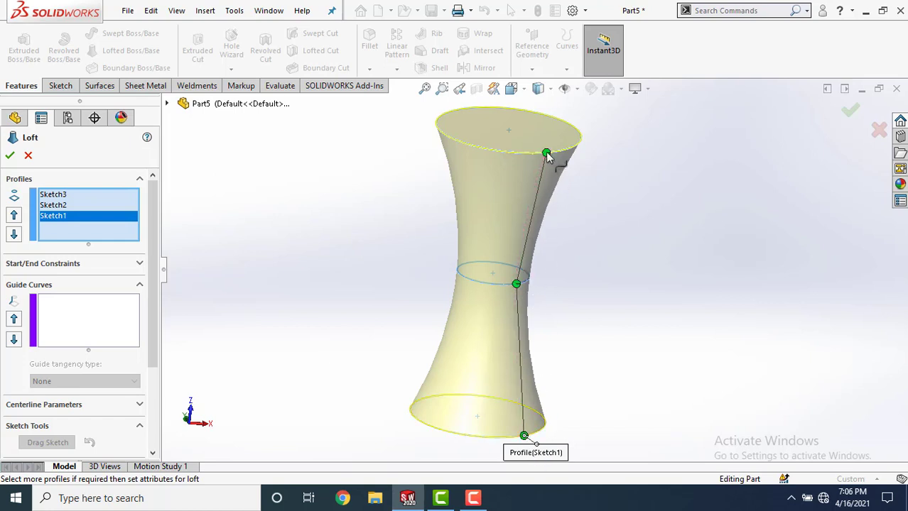
left_click_drag(547, 153, 437, 121)
middle_click_drag(632, 263, 646, 274)
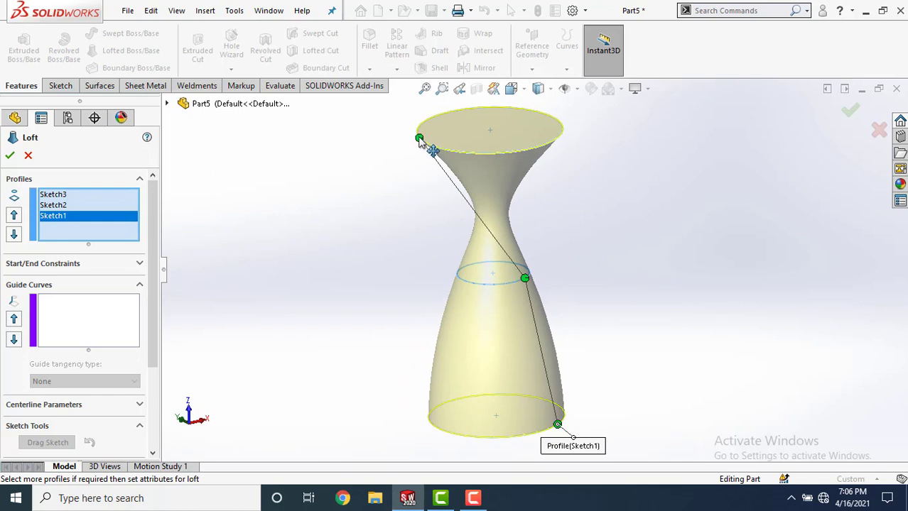
left_click_drag(420, 138, 520, 150)
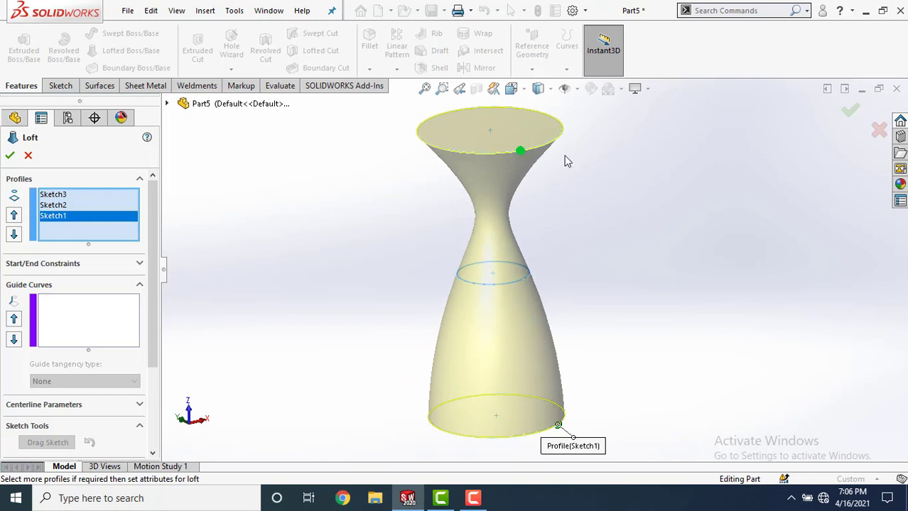
middle_click_drag(560, 219, 568, 280)
Enable Thin Feature for the loft with a 3 mm wall and examine the wall at the rim of the Sketch3 circle.
scroll(157, 299, "down", 3)
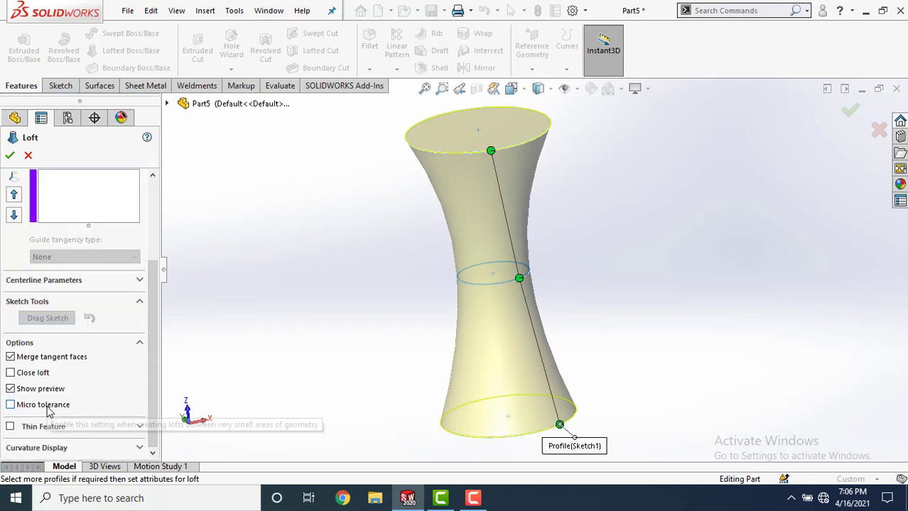
left_click(12, 426)
middle_click_drag(387, 282, 390, 292)
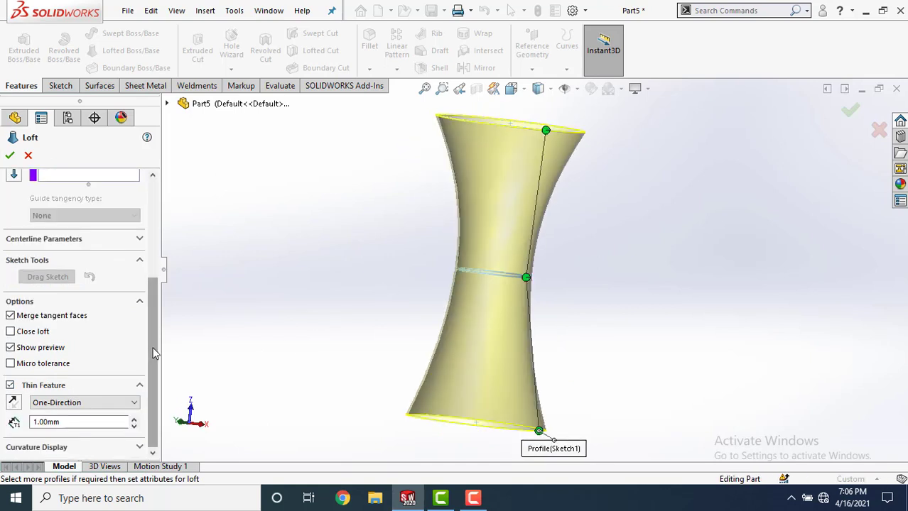
double_click(26, 423)
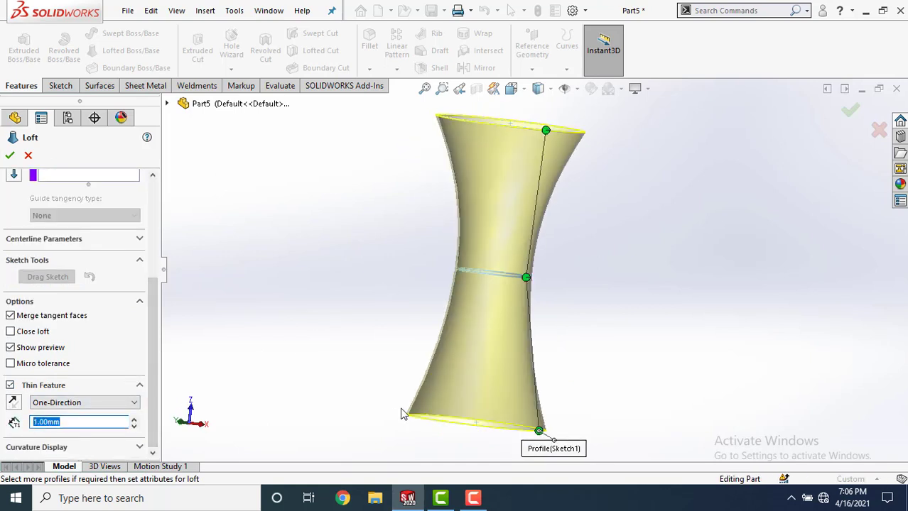
type("3")
middle_click_drag(613, 239, 594, 314)
scroll(428, 173, "down", 6)
scroll(423, 213, "down", 2)
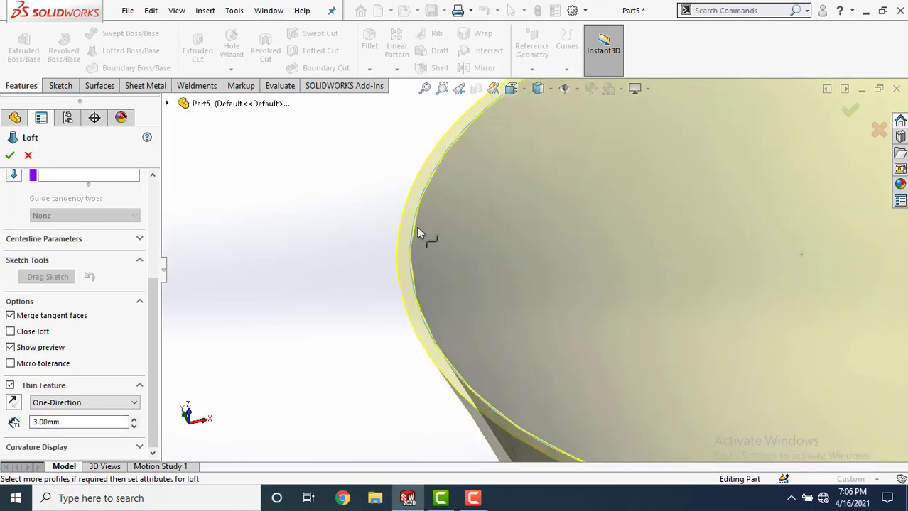
scroll(747, 229, "up", 4)
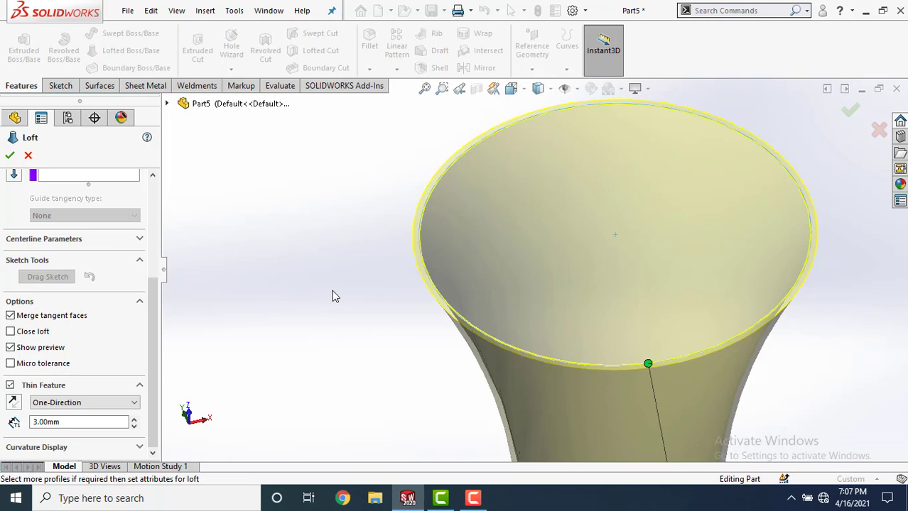
Reverse the thin wall's direction so it thickens to the other side of the profiles, and inspect the rim.
left_click(13, 403)
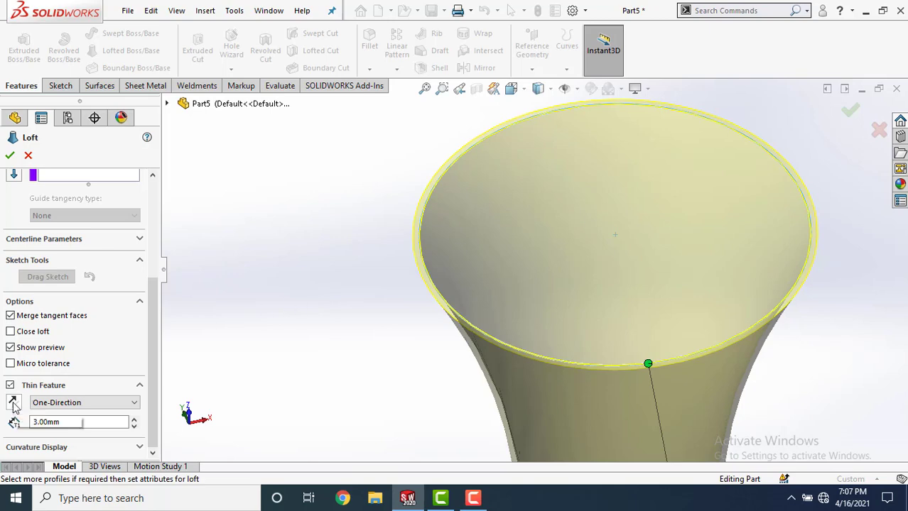
scroll(762, 343, "down", 2)
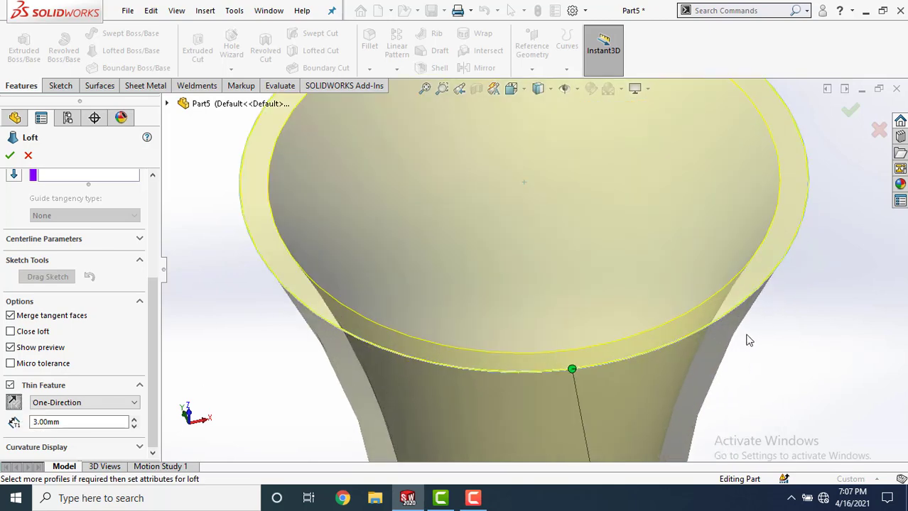
scroll(502, 326, "up", 3)
scroll(501, 326, "up", 4)
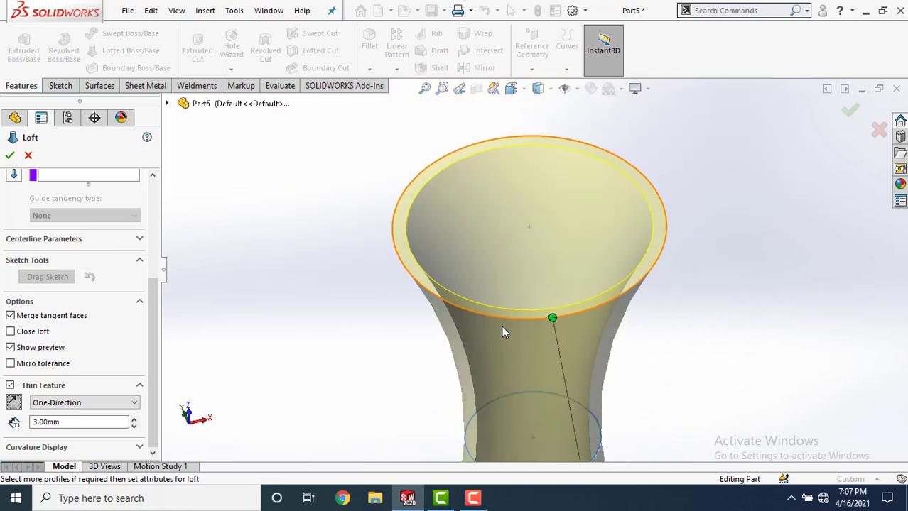
Set the loft's thin wall type to Mid-Plane and inspect how it straddles the Sketch3 circle.
left_click(84, 402)
left_click(87, 424)
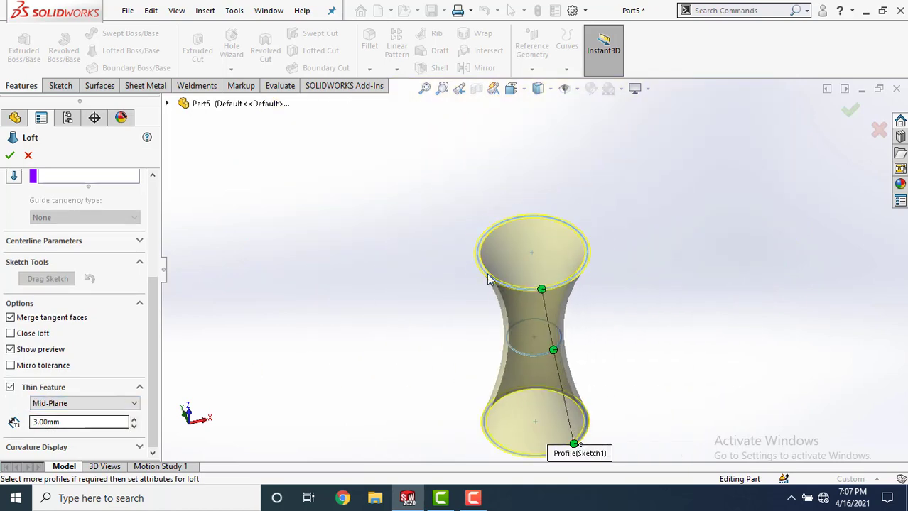
scroll(497, 268, "down", 6)
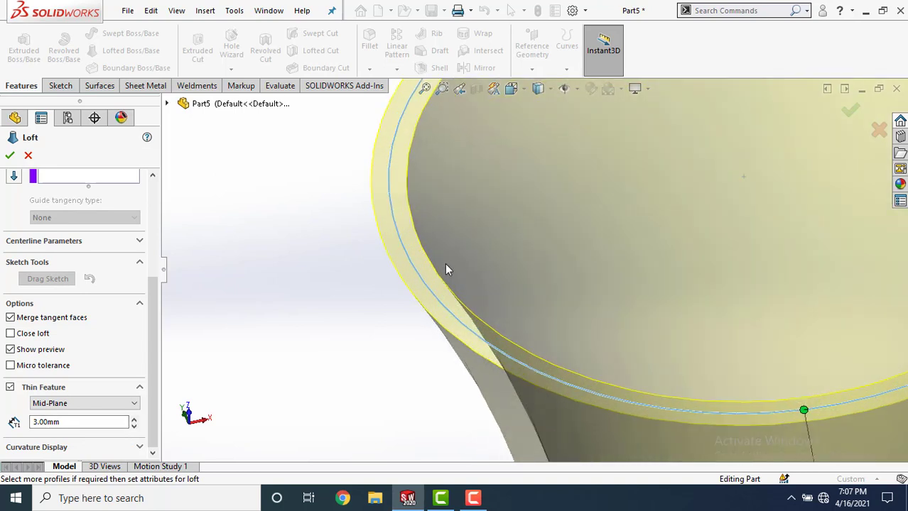
scroll(566, 281, "up", 6)
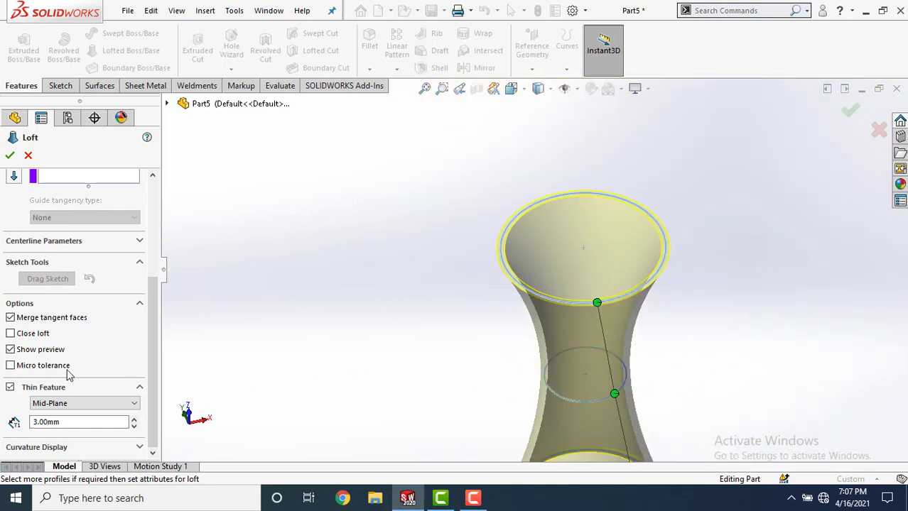
Turn off Thin Feature and complete the loft as a solid body.
left_click(11, 387)
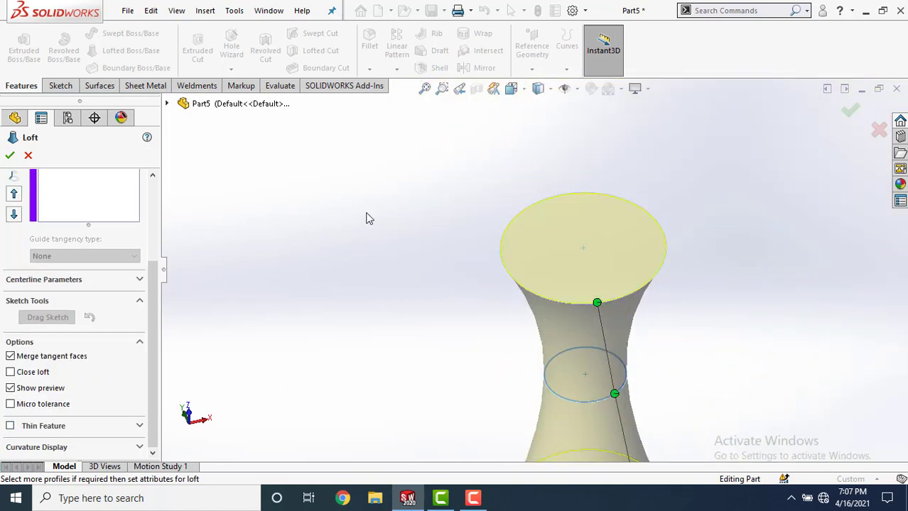
scroll(421, 273, "up", 5)
scroll(629, 293, "down", 3)
middle_click_drag(629, 295, 630, 282)
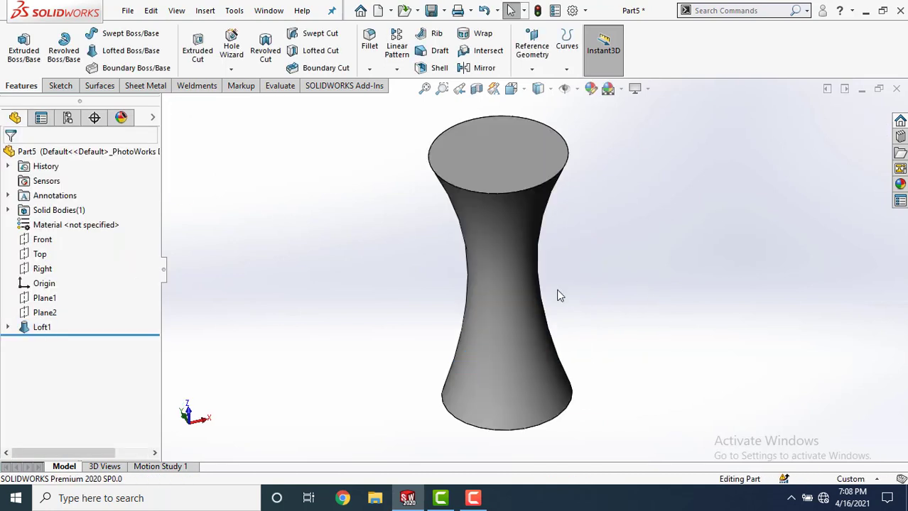
Reopen Loft1 for editing to view its Guide Curves and Centerline Parameters options, and close it without changing anything.
left_click(43, 327)
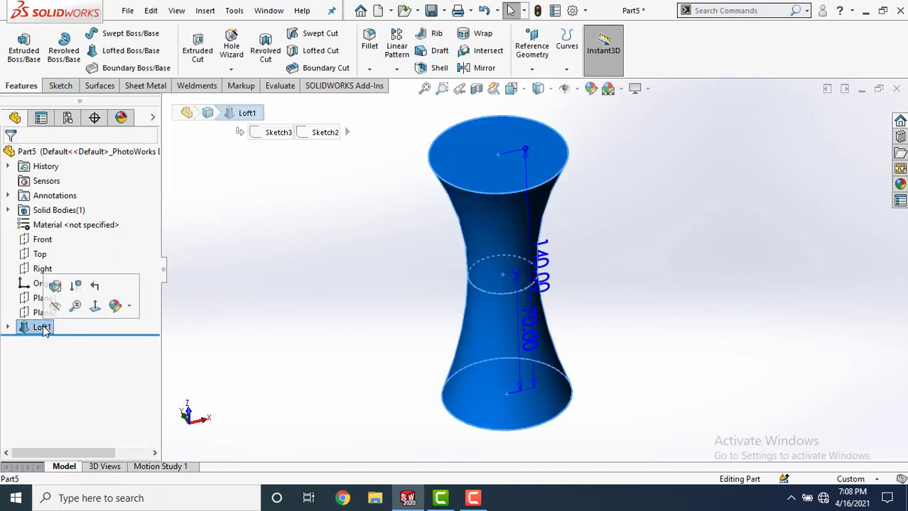
right_click(43, 327)
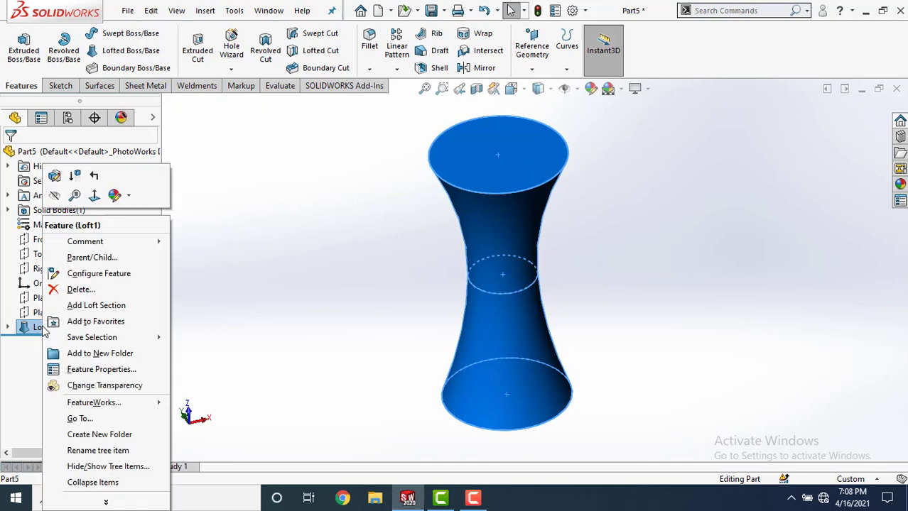
left_click(54, 175)
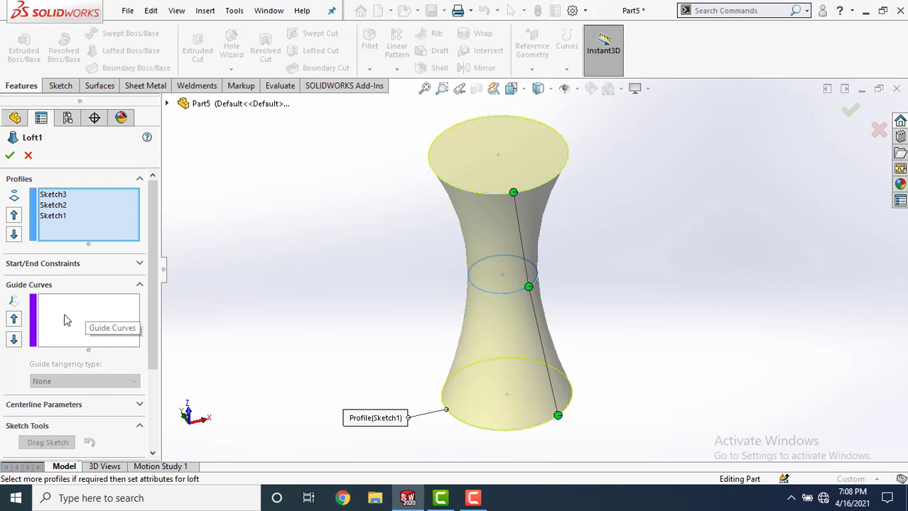
left_click(135, 407)
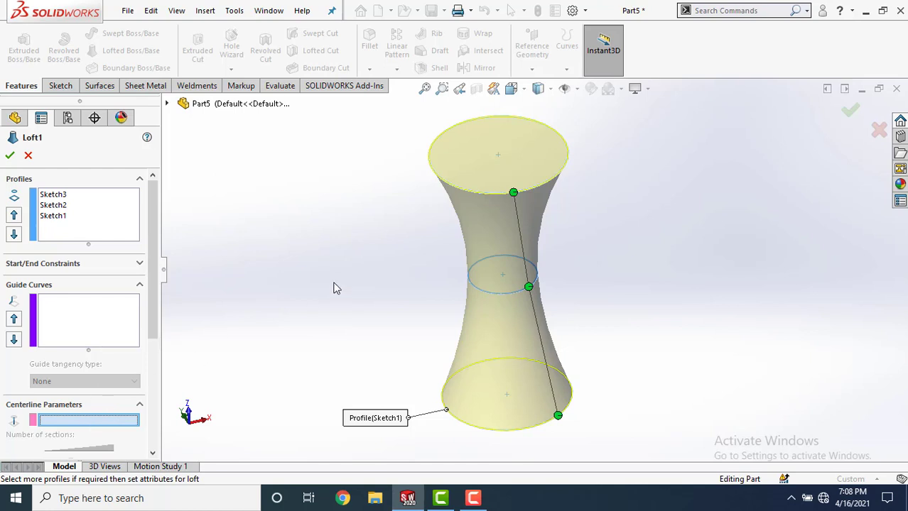
key("Return")
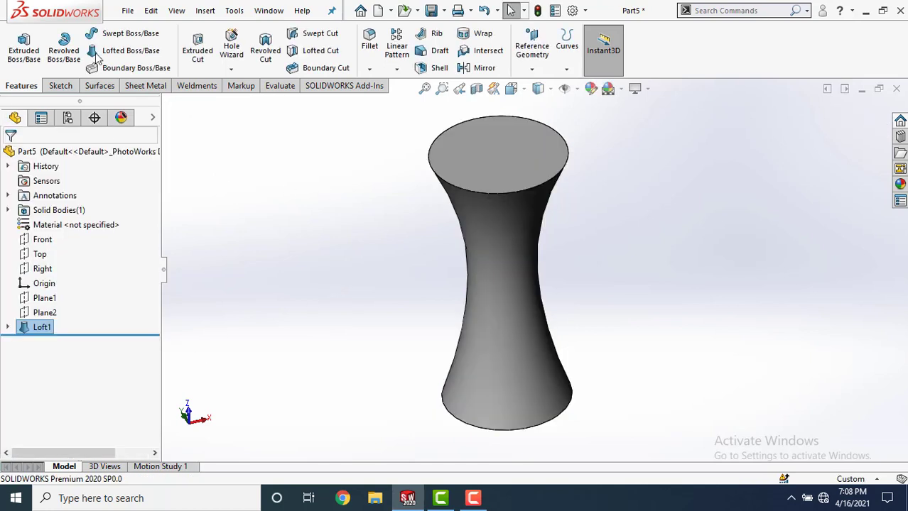
Create a new part and orient the view normal to its Front plane.
left_click(128, 11)
left_click(129, 30)
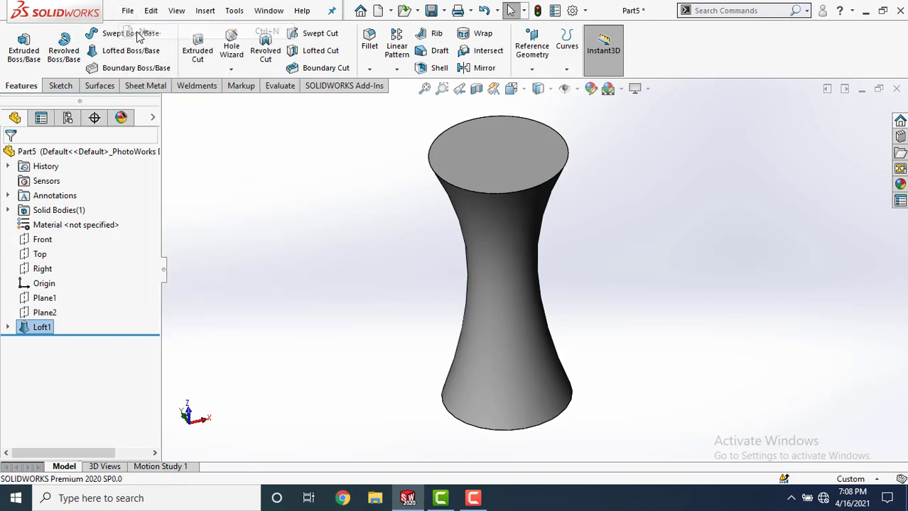
left_click(51, 226)
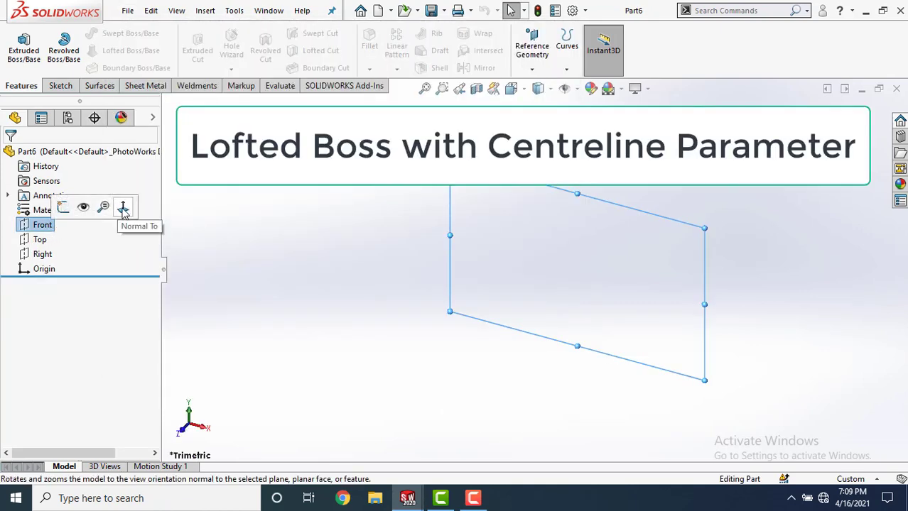
left_click(122, 206)
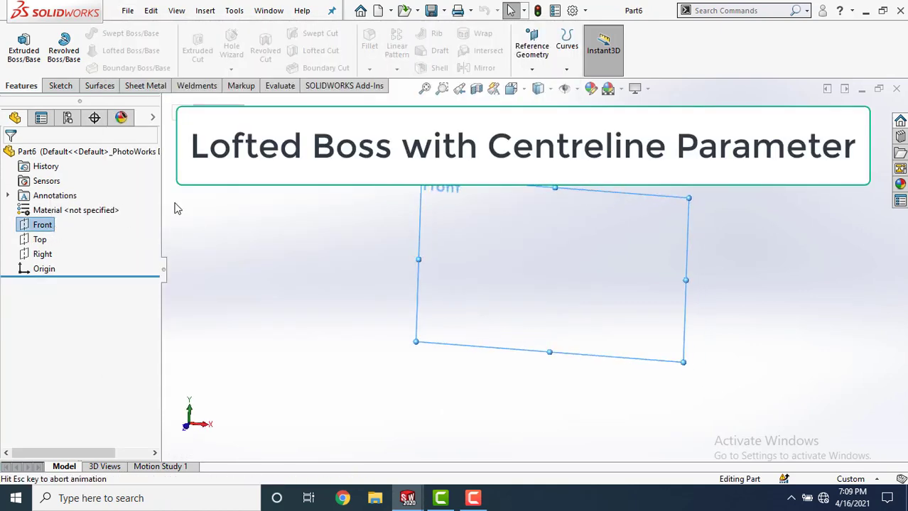
Sketch an open L-shaped path on the Front plane: a horizontal line about 249 mm long and a vertical line about 75 mm down from its right end.
left_click(61, 86)
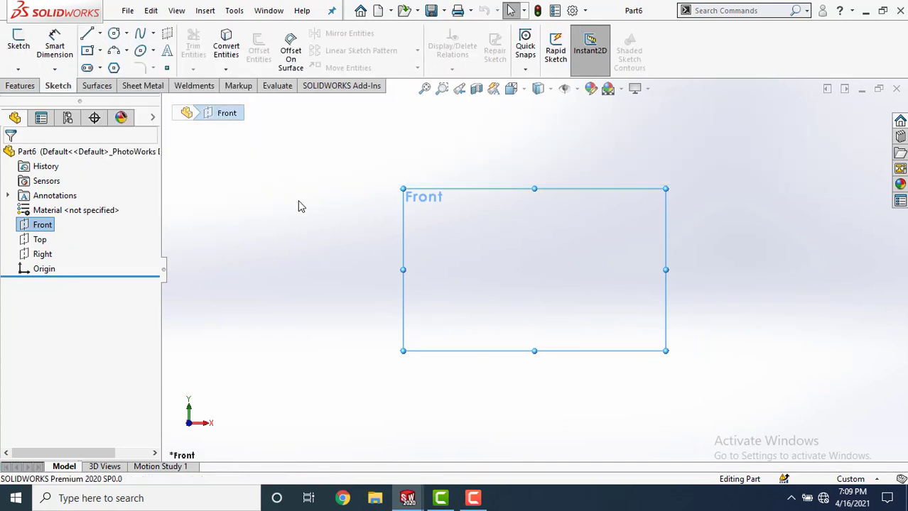
left_click(88, 33)
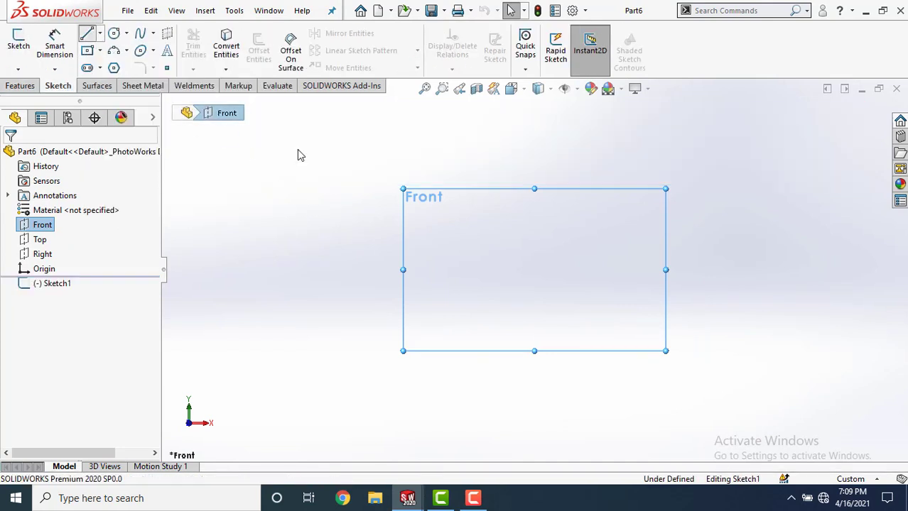
left_click(308, 203)
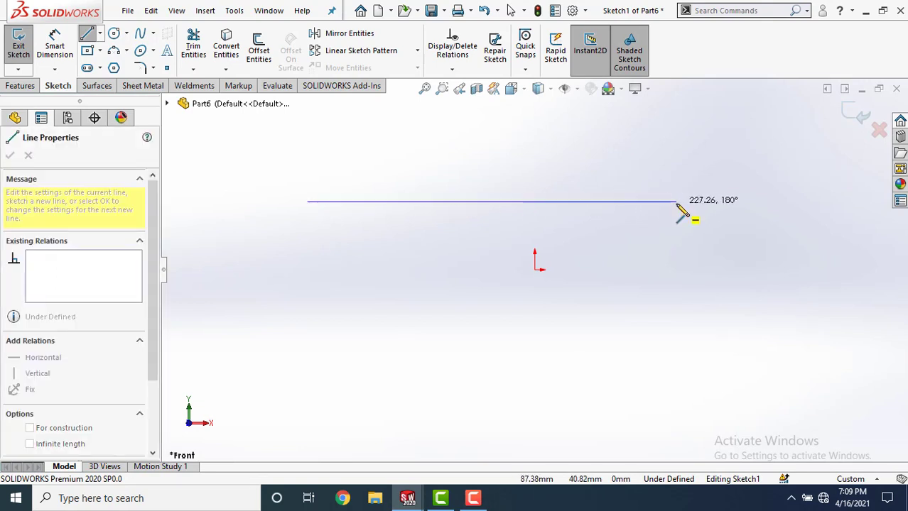
left_click(711, 202)
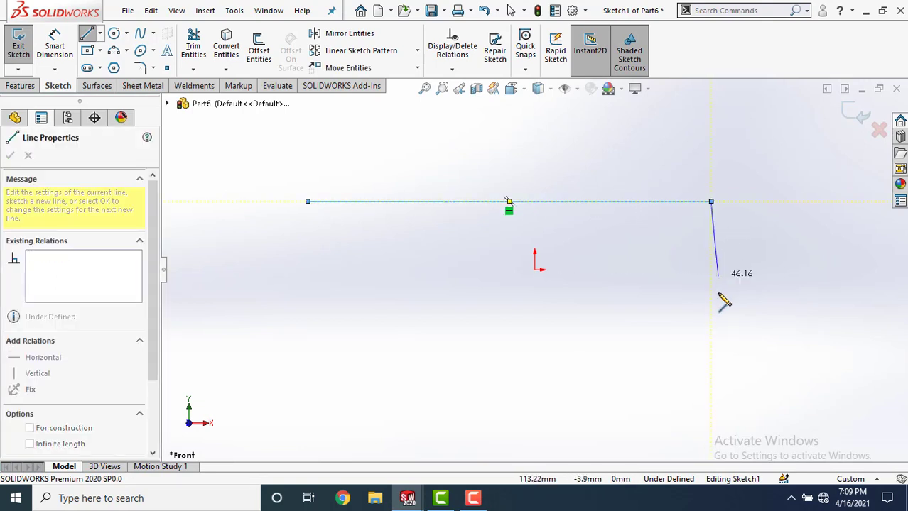
left_click(711, 323)
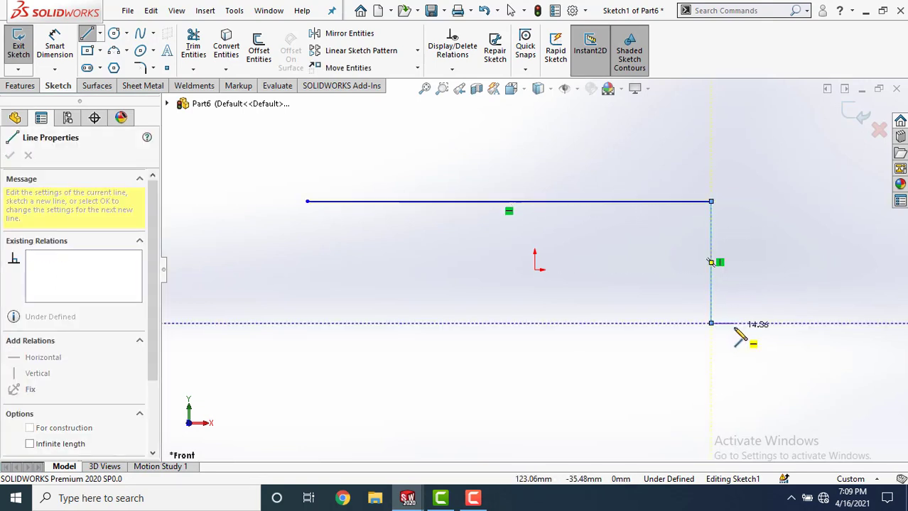
right_click(714, 326)
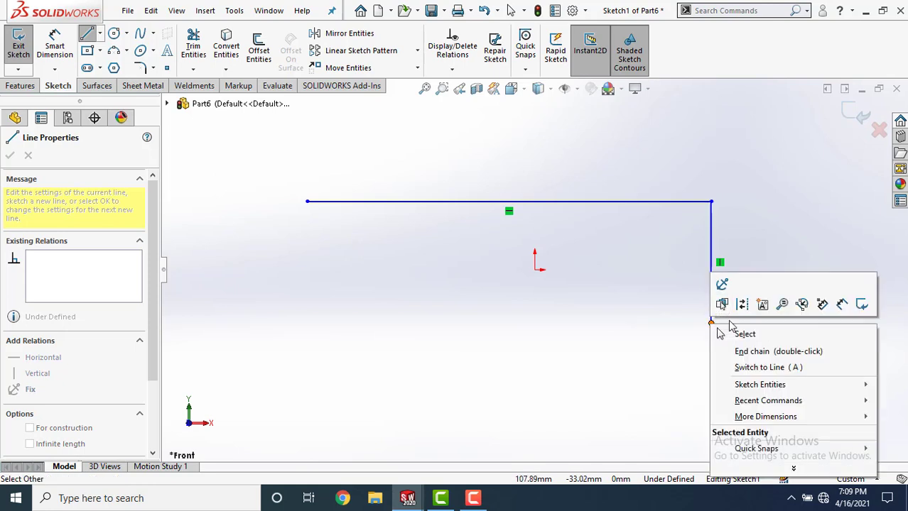
left_click(743, 338)
Round the corner between the two path lines with a 20 mm sketch fillet and exit the sketch.
left_click(140, 68)
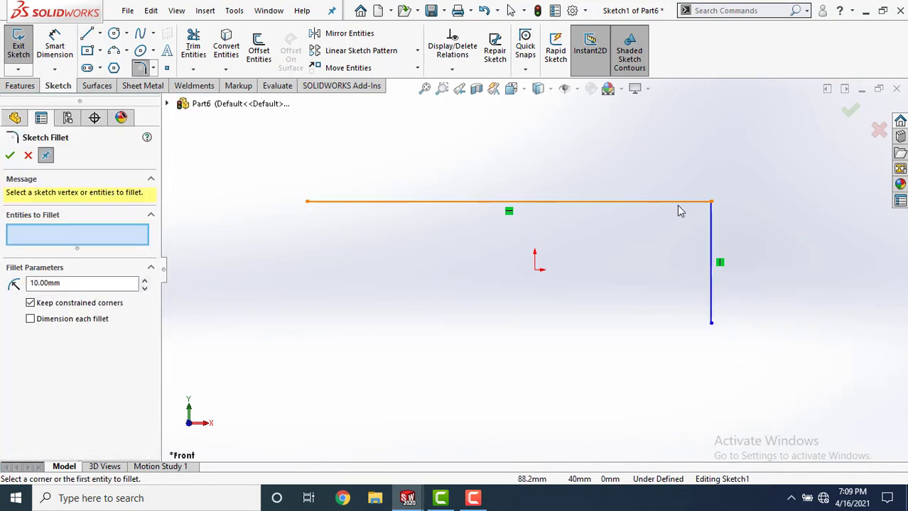
left_click(677, 203)
left_click(712, 238)
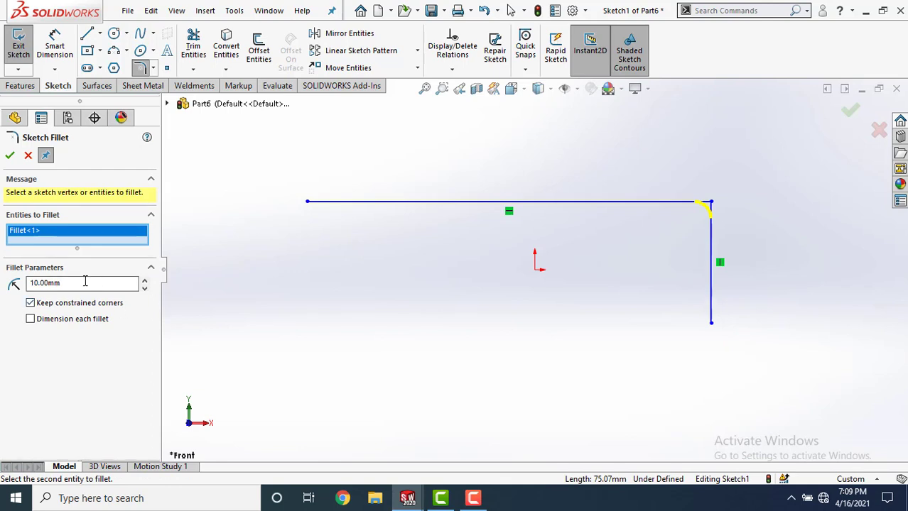
left_click_drag(92, 282, 2, 282)
type("20")
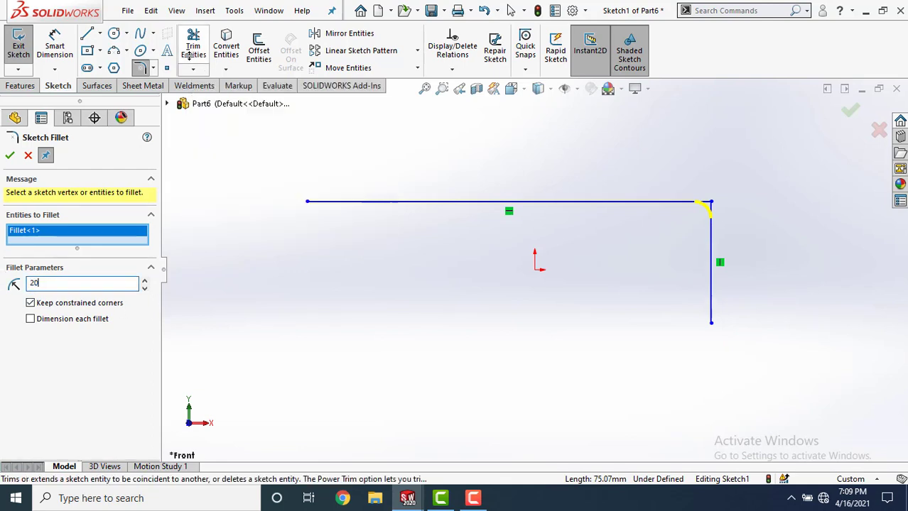
left_click(9, 157)
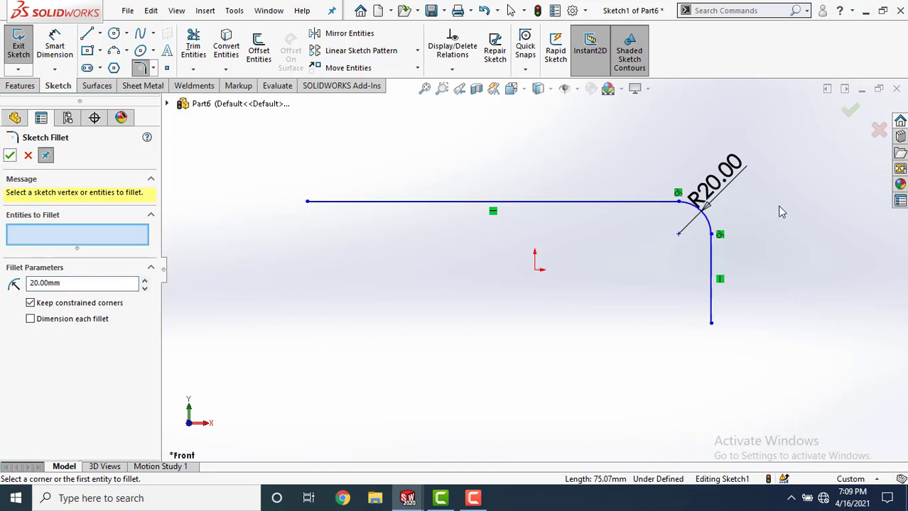
left_click(852, 115)
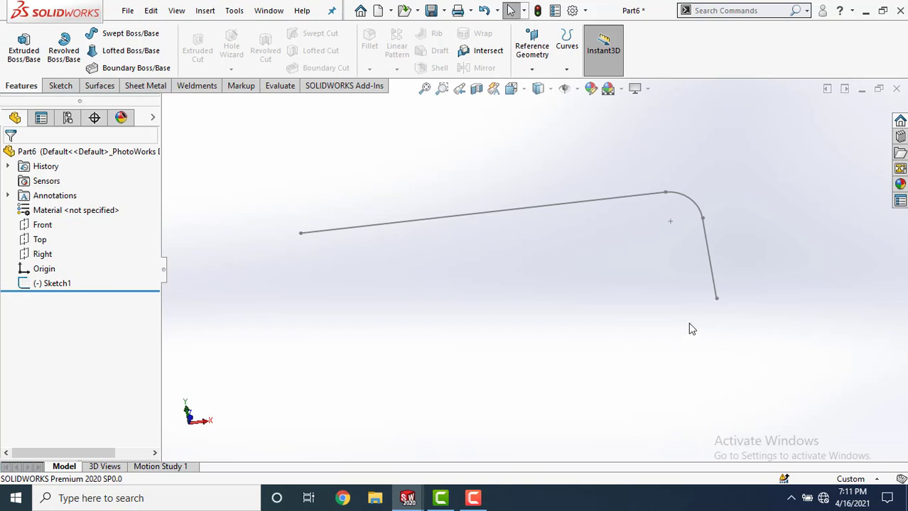
Create a reference plane through the lower endpoint of the path, perpendicular to the vertical line.
left_click(716, 299)
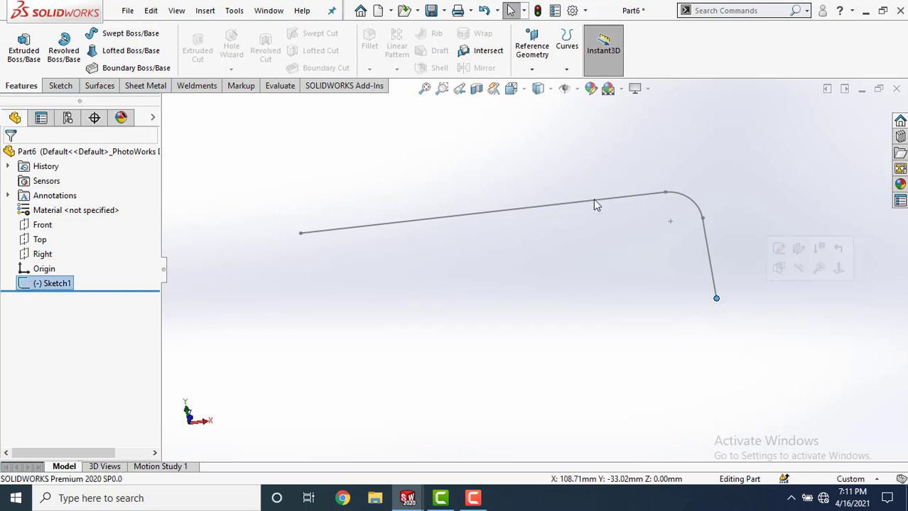
left_click(531, 70)
left_click(542, 85)
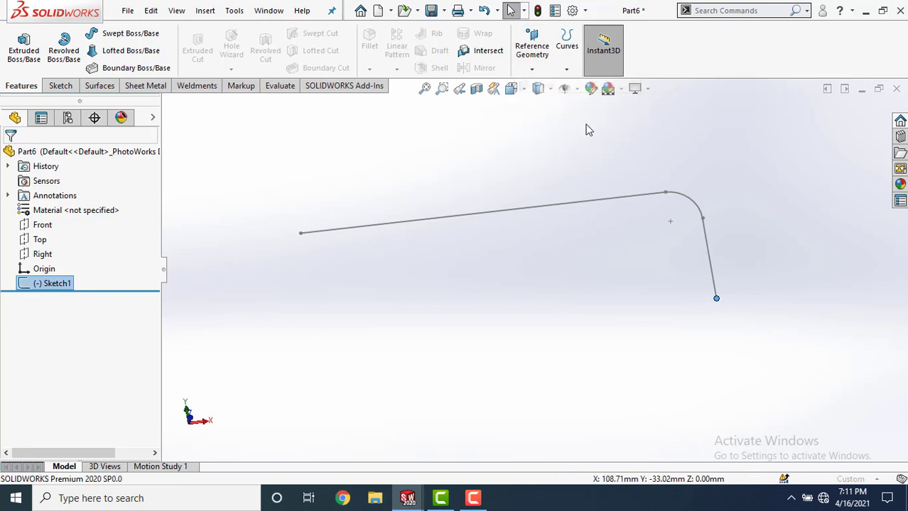
left_click(714, 268)
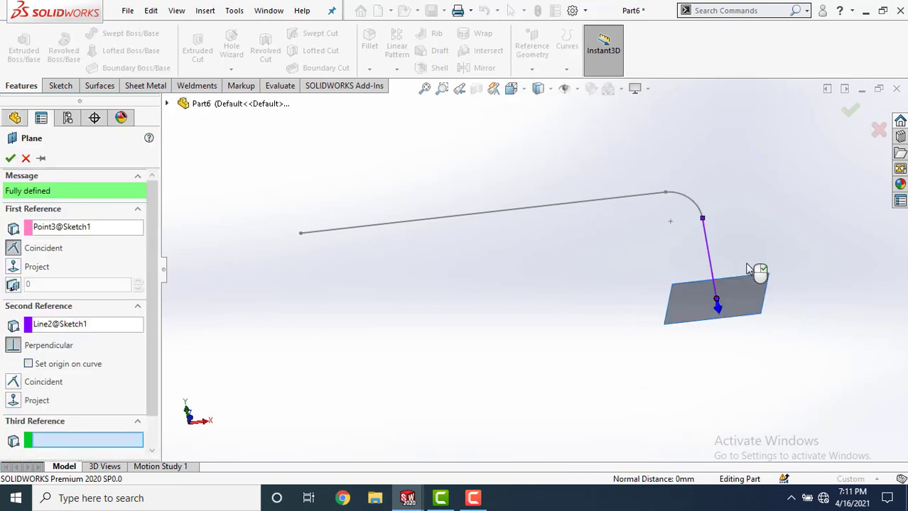
mouse_move(735, 358)
middle_mouse_down()
mouse_move(739, 273)
mouse_move(738, 298)
middle_mouse_up()
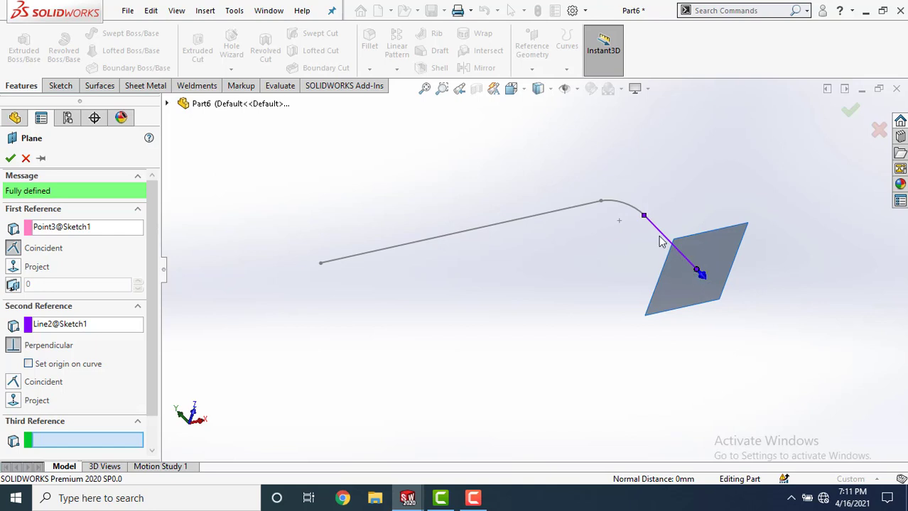
left_click(9, 157)
Create a reference plane through the free end of the path's long horizontal line, perpendicular to that line.
middle_click_drag(537, 309, 512, 355)
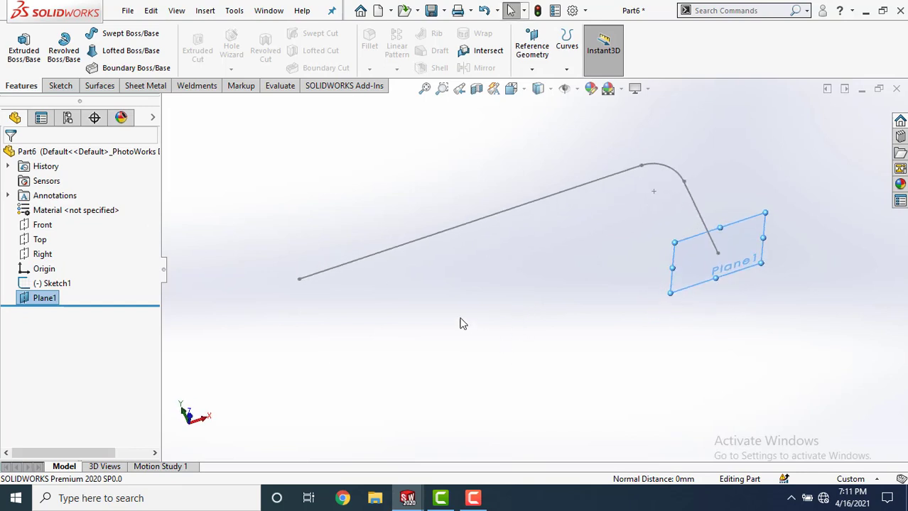
left_click(299, 280)
left_click(532, 50)
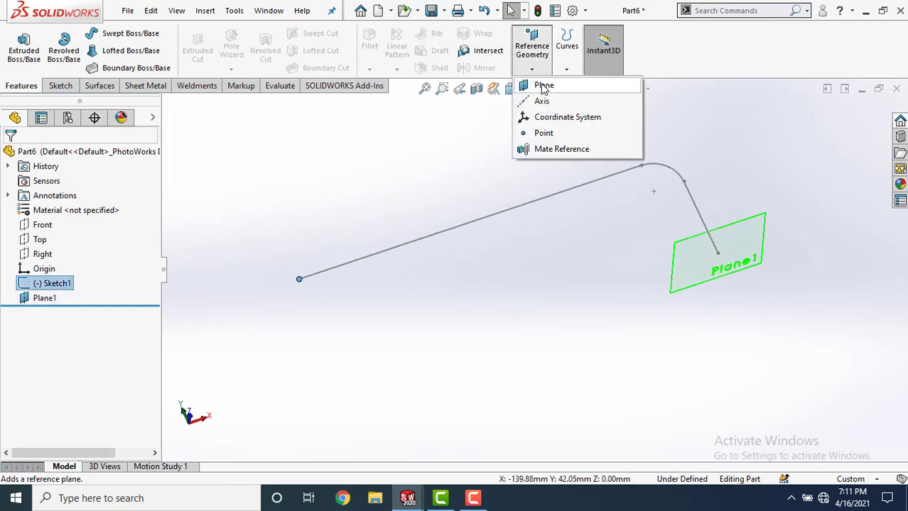
left_click(549, 89)
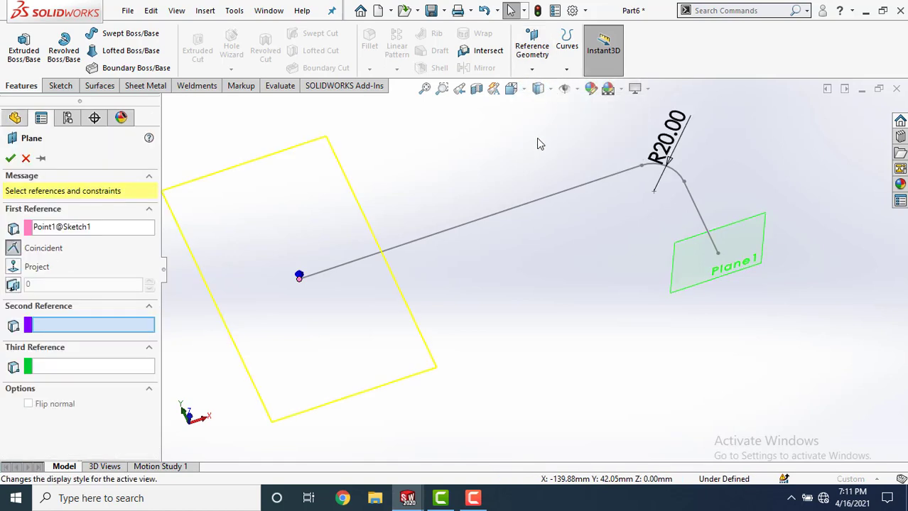
middle_click_drag(539, 142, 470, 247)
left_click(468, 245)
mouse_move(478, 306)
middle_mouse_down()
mouse_move(501, 266)
mouse_move(584, 237)
mouse_move(449, 330)
mouse_move(429, 319)
middle_mouse_up()
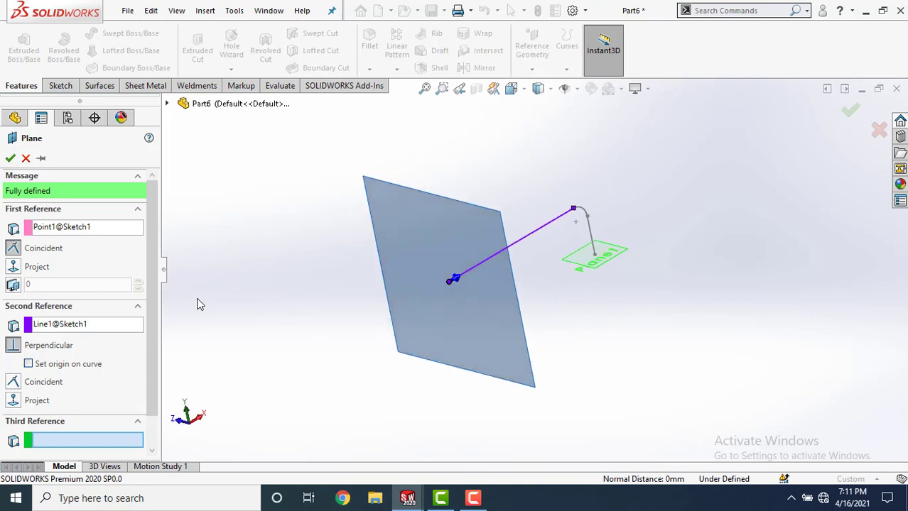
left_click(10, 159)
Sketch a center rectangle of about 20 by 46 mm on Plane1, centred on the path endpoint, and exit the sketch.
mouse_move(618, 341)
middle_mouse_down()
mouse_move(594, 343)
mouse_move(682, 322)
mouse_move(587, 306)
mouse_move(587, 332)
mouse_move(630, 298)
mouse_move(616, 245)
middle_mouse_up()
left_click(617, 251)
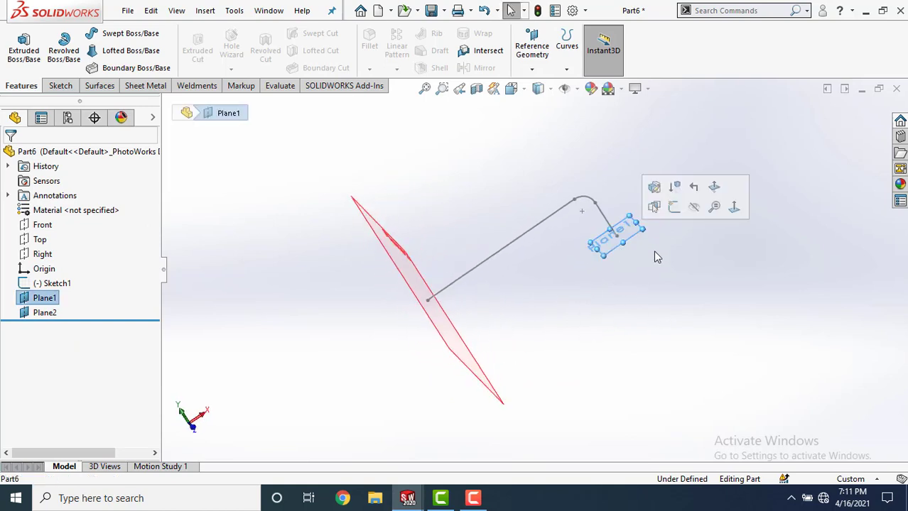
left_click(735, 207)
left_click(61, 86)
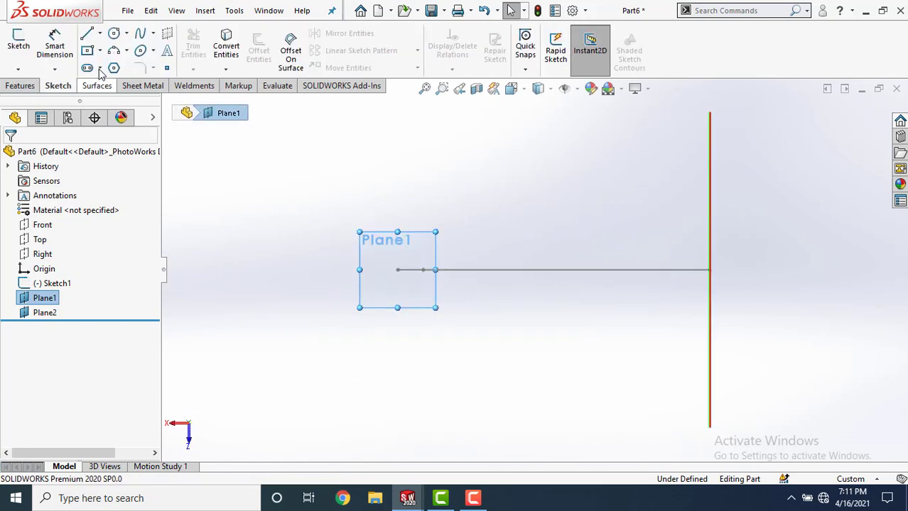
left_click(90, 53)
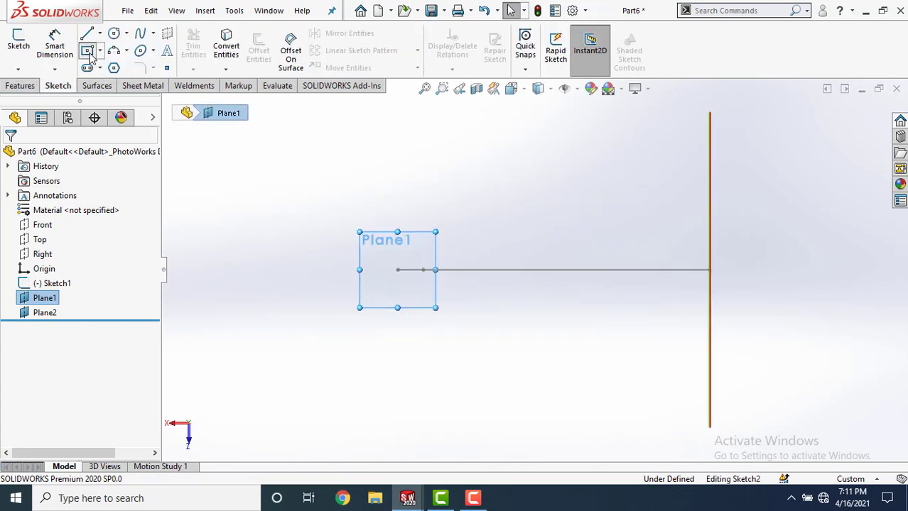
left_click(398, 270)
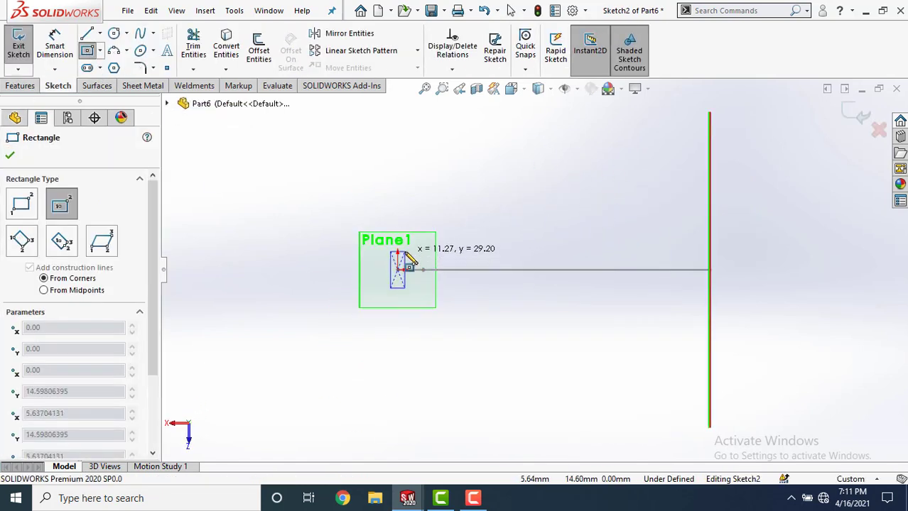
left_click(410, 242)
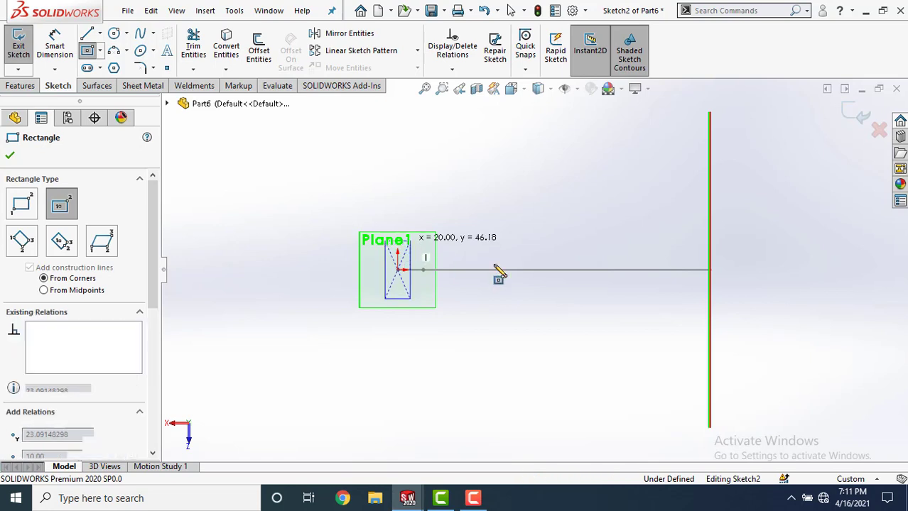
left_click(10, 157)
left_click(852, 114)
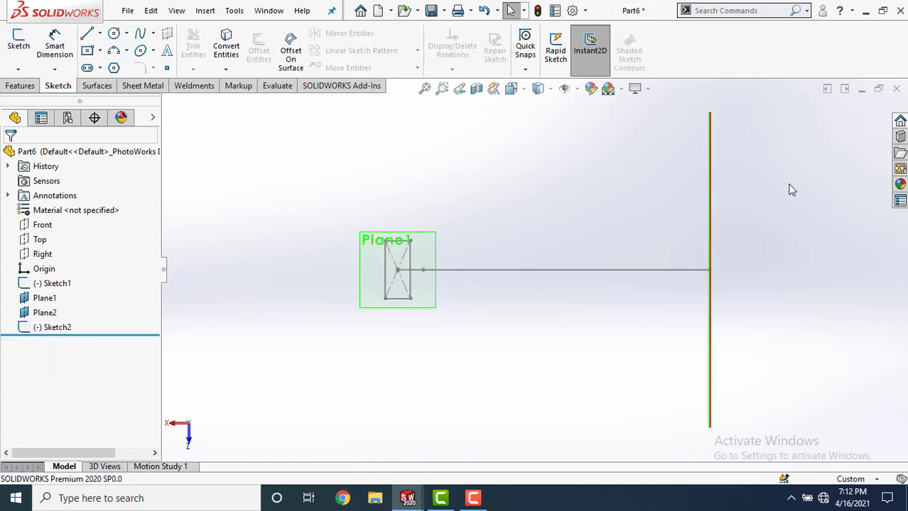
Sketch a center rectangle of about 105 by 26 mm on Plane2, centred on the path endpoint, and exit the sketch.
mouse_move(553, 267)
middle_mouse_down()
mouse_move(544, 365)
mouse_move(551, 390)
mouse_move(644, 286)
mouse_move(608, 324)
mouse_move(650, 370)
mouse_move(642, 391)
middle_mouse_up()
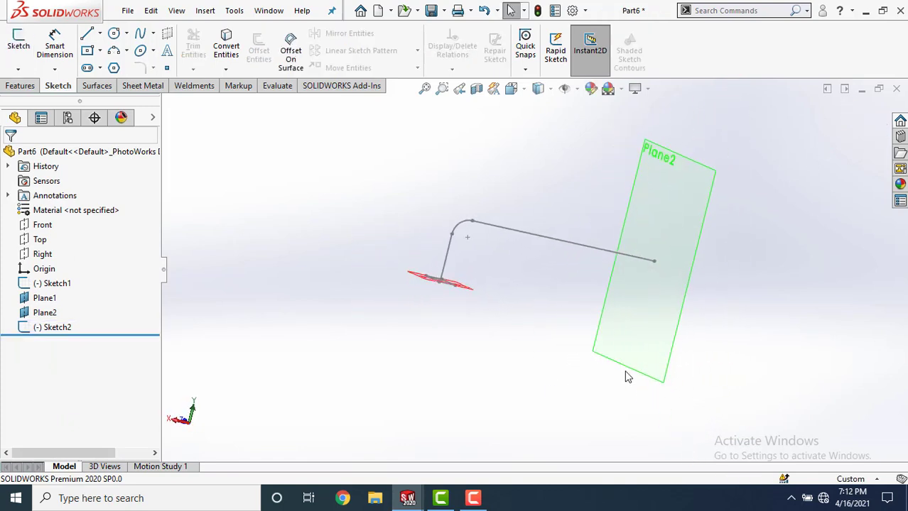
left_click(628, 375)
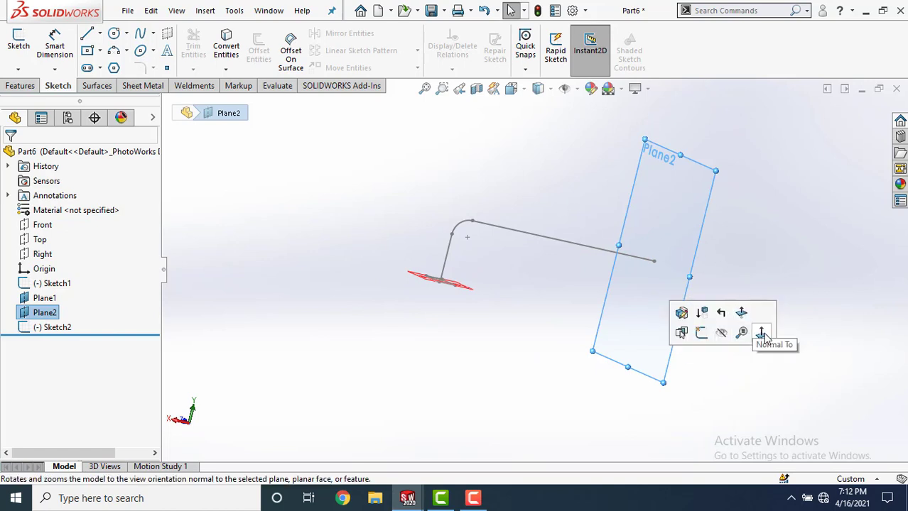
left_click(760, 331)
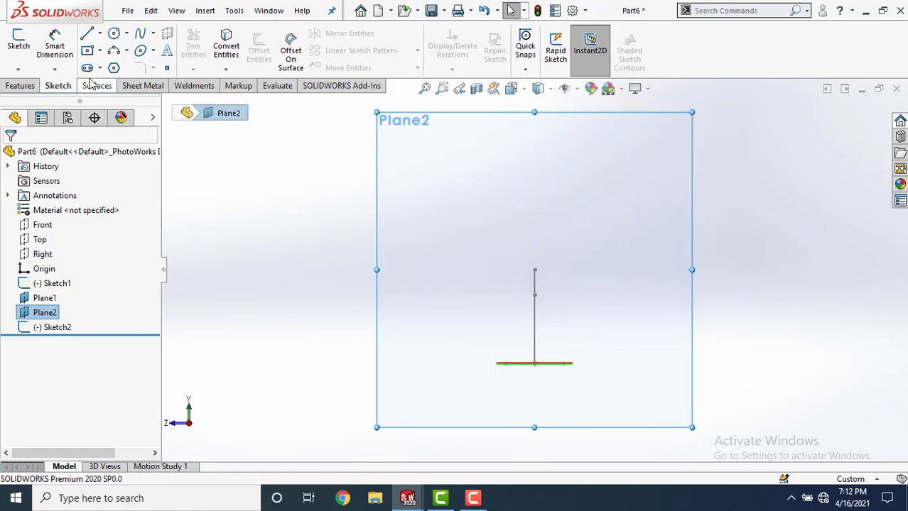
left_click(88, 53)
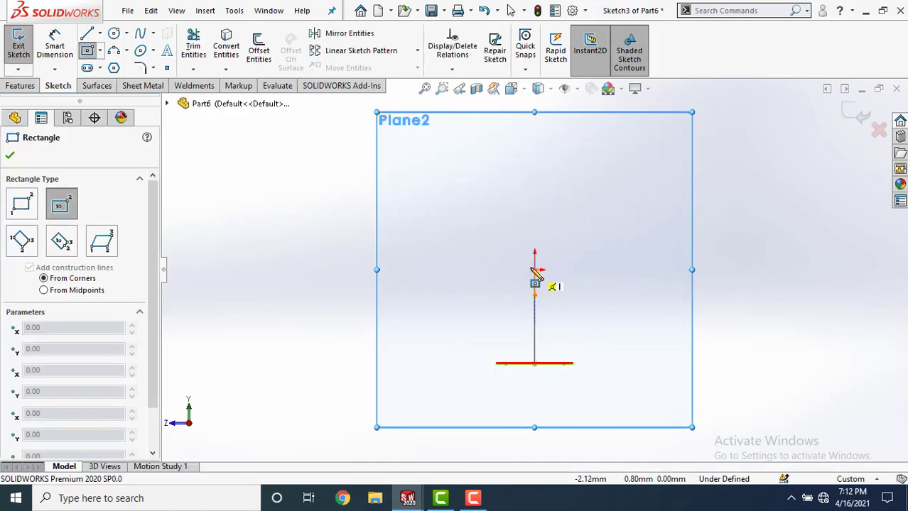
scroll(546, 285, "down", 3)
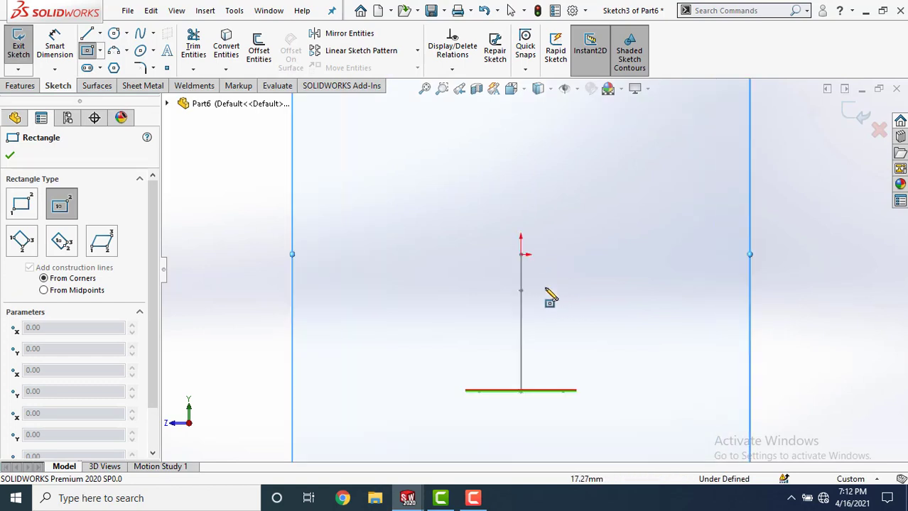
left_click(521, 254)
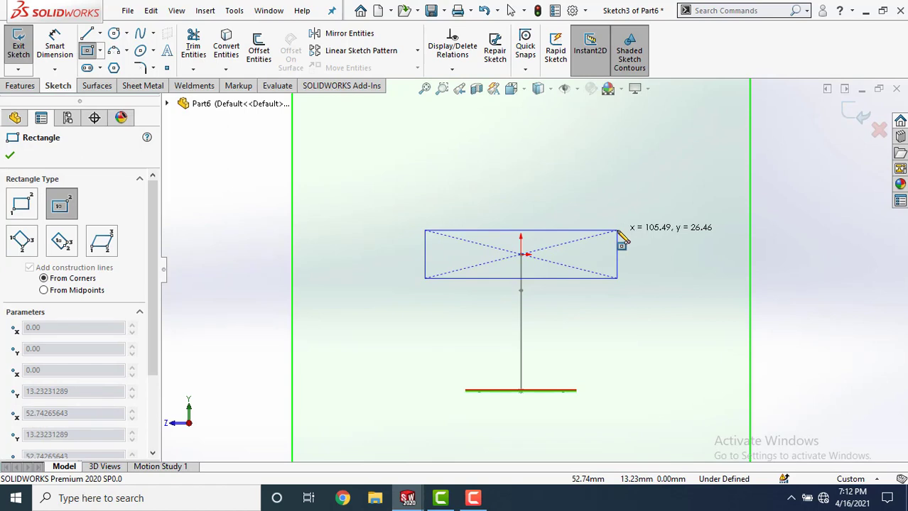
left_click(617, 231)
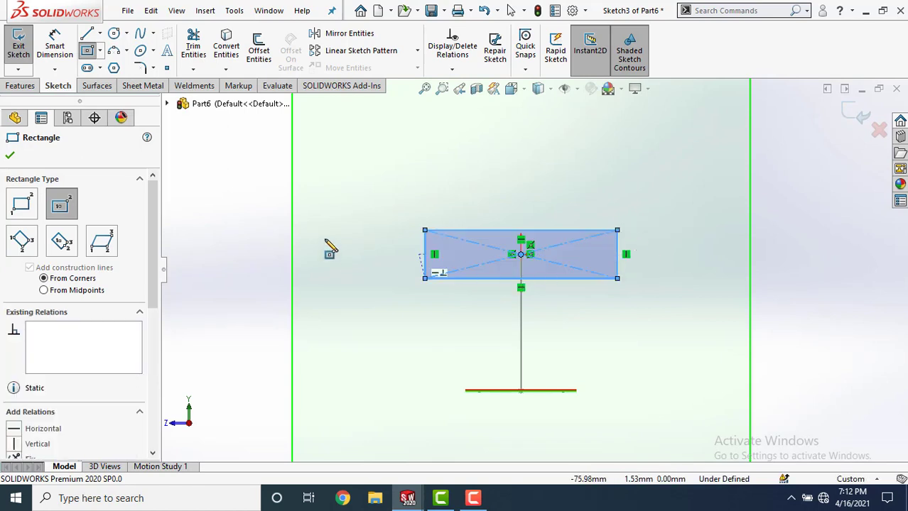
left_click(10, 156)
left_click(851, 117)
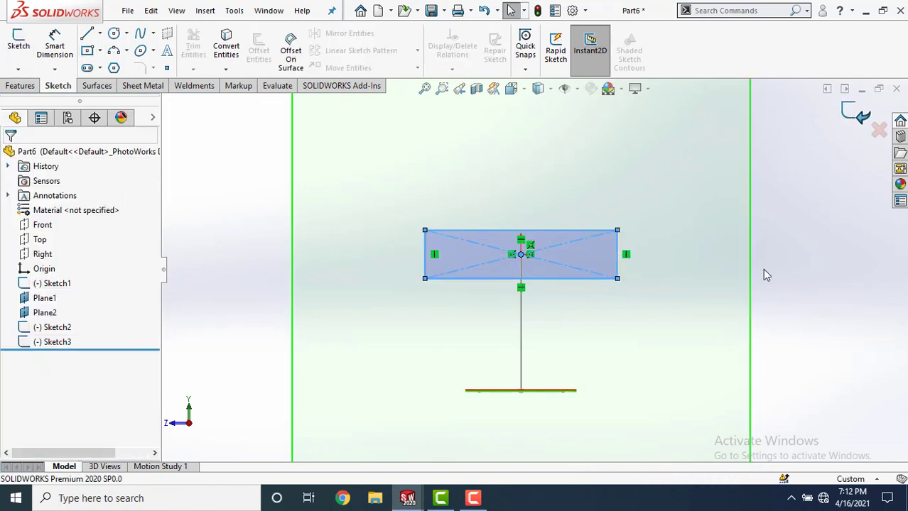
Start a lofted boss with the small rectangle on Plane1 and the large rectangle on Plane2 as its profiles.
mouse_move(638, 304)
middle_mouse_down()
mouse_move(504, 229)
mouse_move(502, 314)
mouse_move(574, 281)
mouse_move(383, 318)
middle_mouse_up()
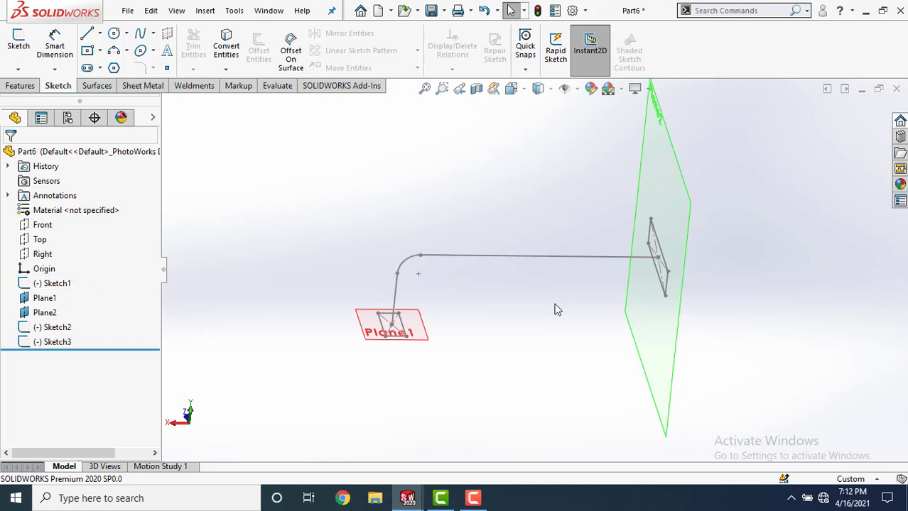
left_click(28, 87)
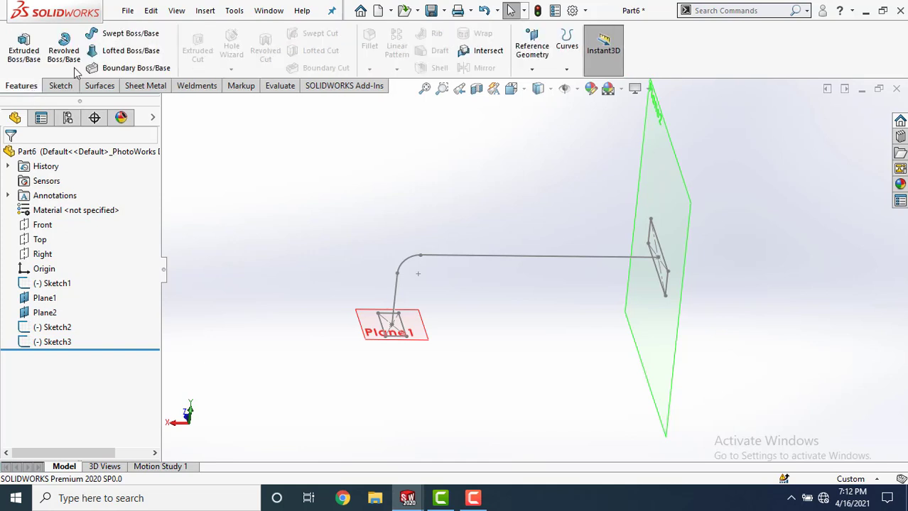
left_click(118, 57)
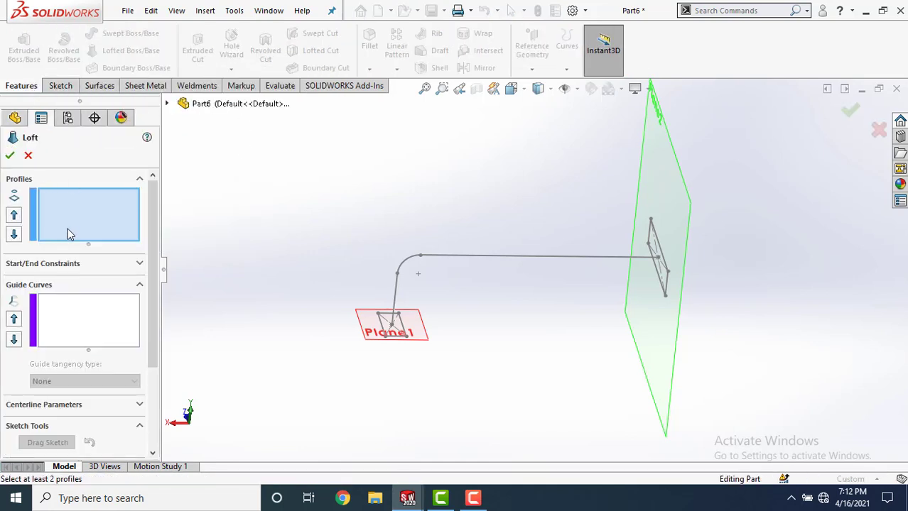
scroll(402, 353, "down", 3)
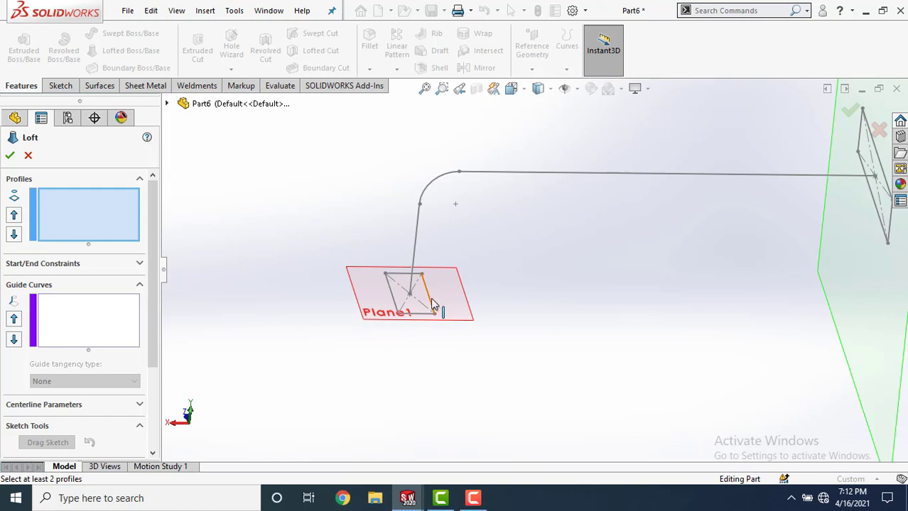
left_click(433, 304)
scroll(668, 312, "up", 3)
scroll(778, 243, "down", 3)
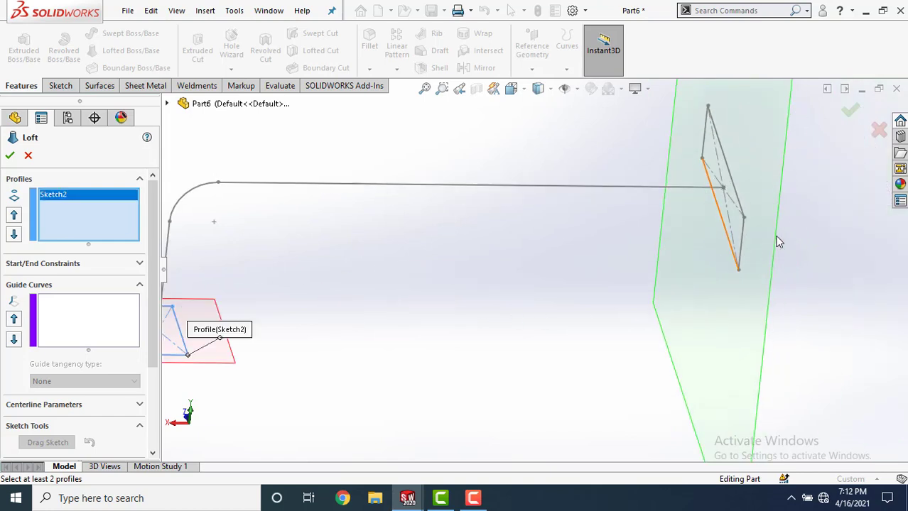
left_click(722, 215)
Move the loft connector on the Plane1 rectangle to the corner matching the Plane2 connector to untwist the loft.
scroll(629, 326, "up", 4)
mouse_move(619, 322)
middle_mouse_down()
mouse_move(612, 277)
mouse_move(669, 201)
middle_mouse_up()
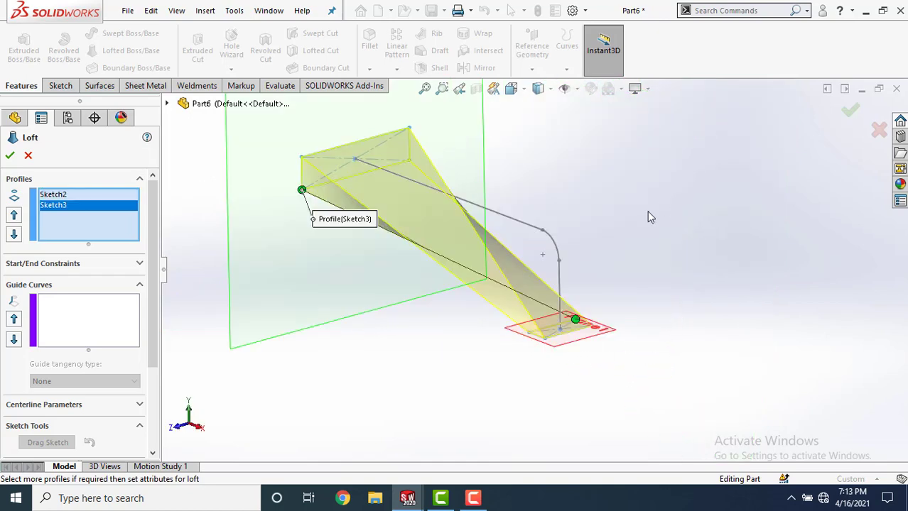
middle_click_drag(535, 358, 503, 387)
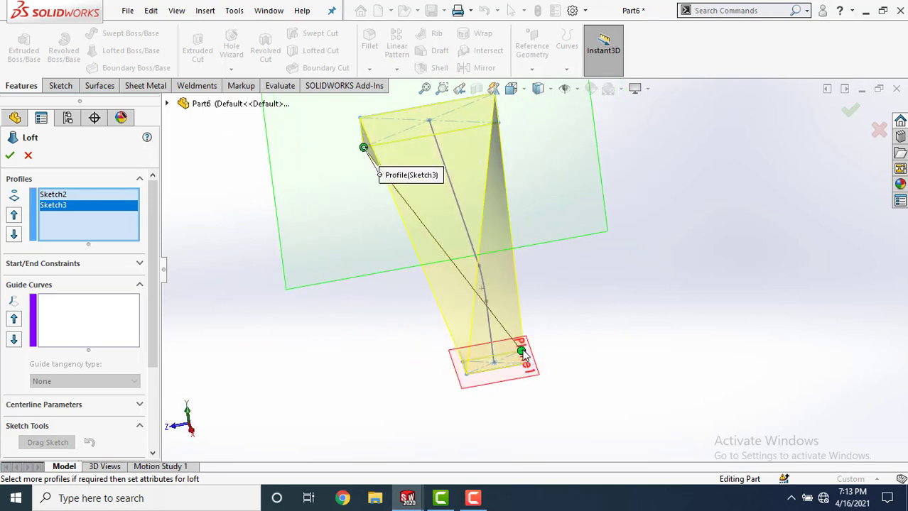
left_click_drag(521, 352, 505, 364)
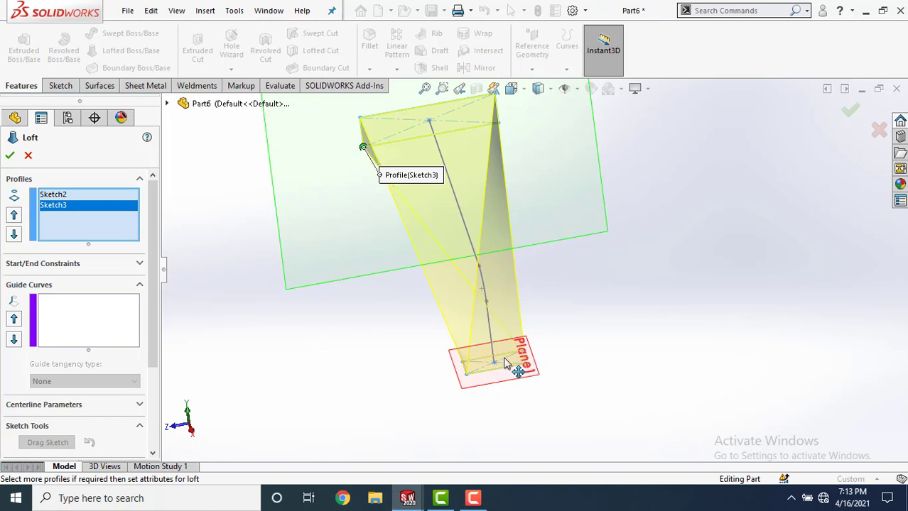
middle_click_drag(487, 375, 721, 348)
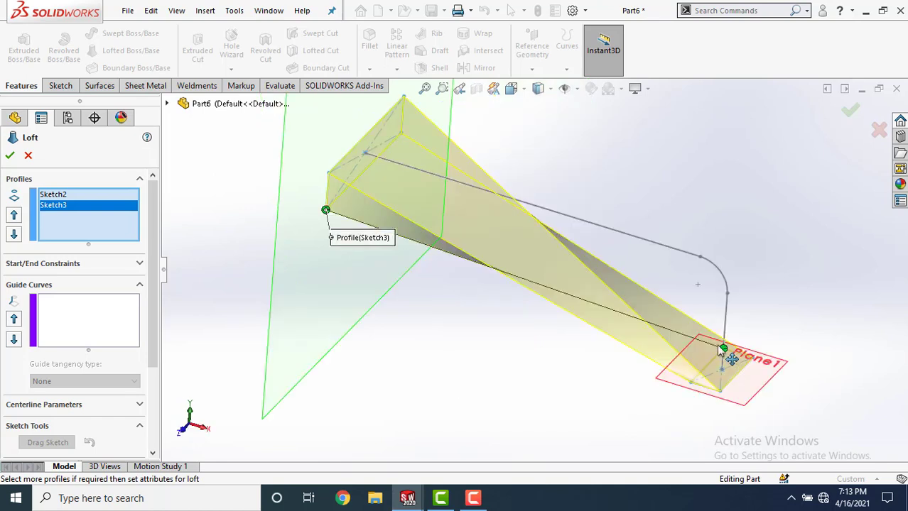
left_click_drag(721, 355, 704, 387)
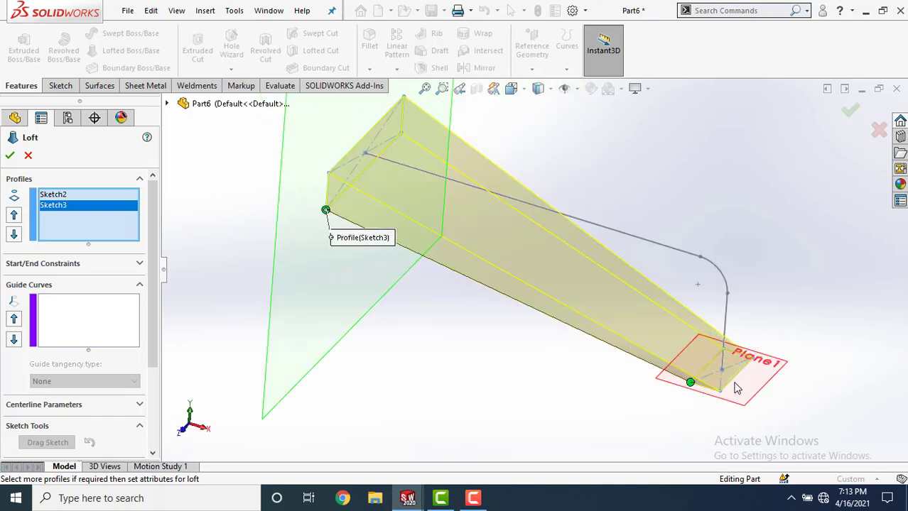
Set the filleted L-shaped path sketch as the loft's centerline.
middle_click_drag(737, 389, 569, 268)
scroll(608, 272, "down", 3)
scroll(569, 267, "up", 5)
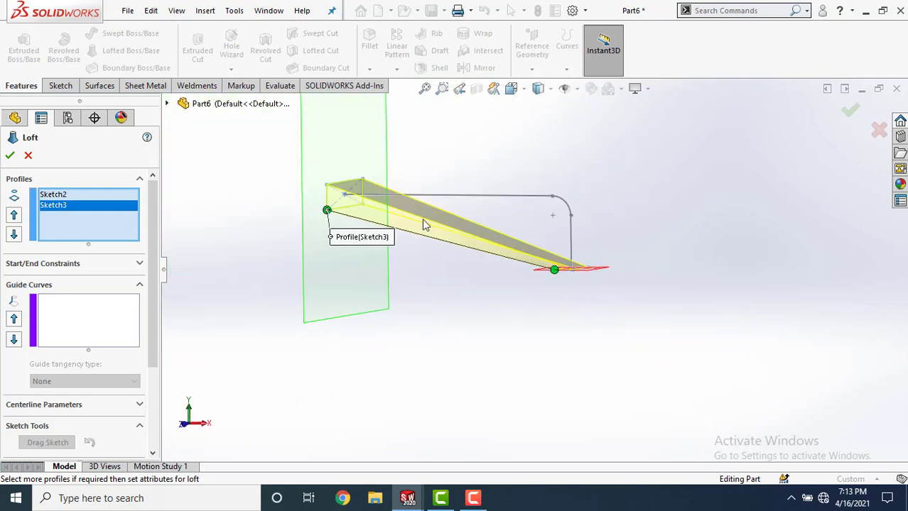
scroll(419, 214, "down", 1)
scroll(453, 221, "down", 1)
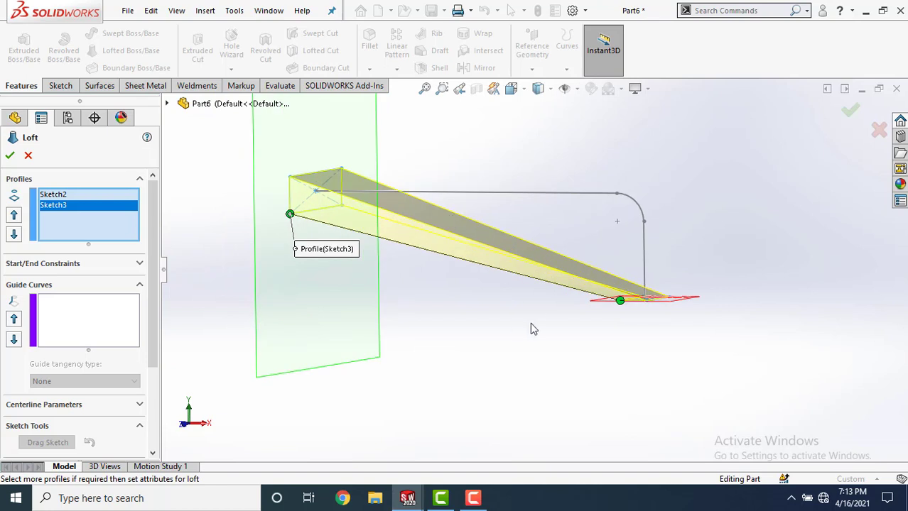
middle_click_drag(496, 320, 438, 273)
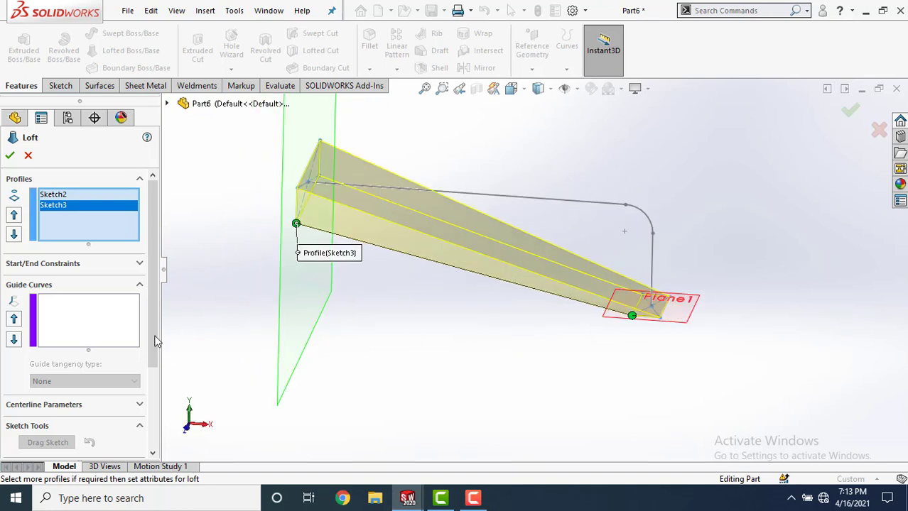
left_click(80, 405)
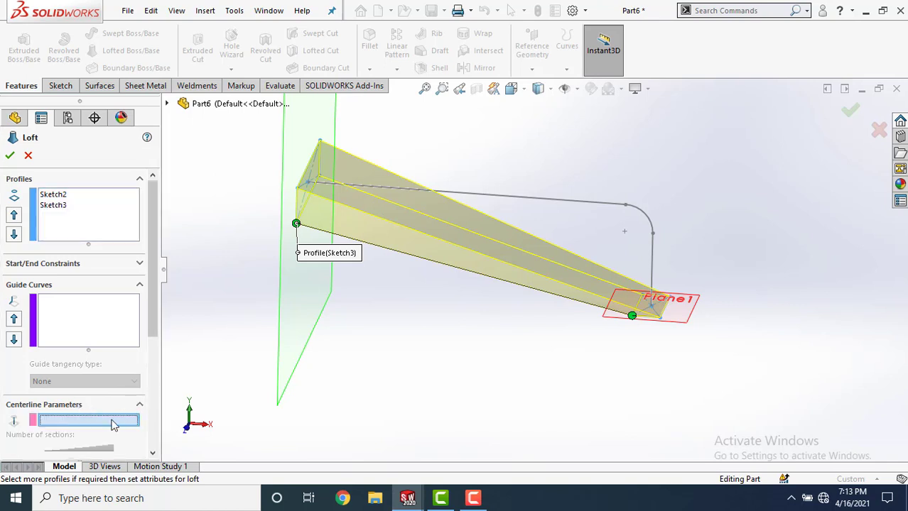
left_click(571, 205)
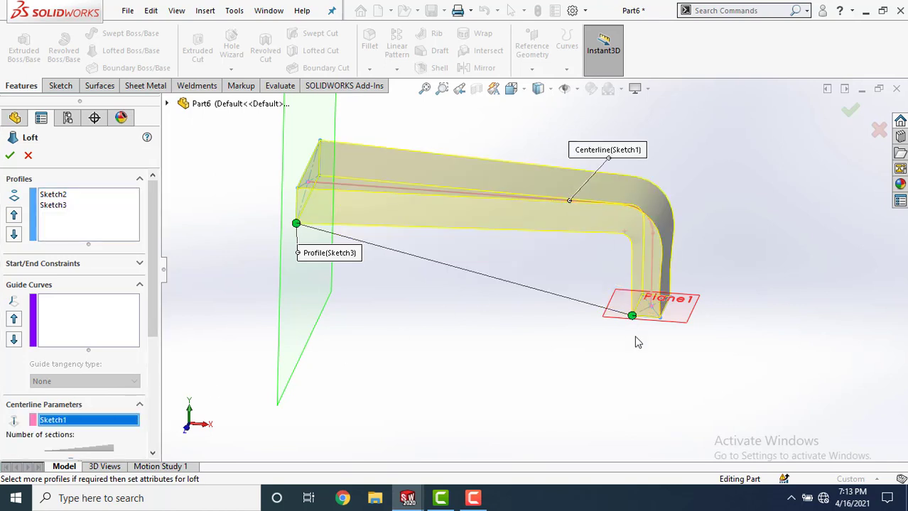
middle_click_drag(562, 367, 540, 333)
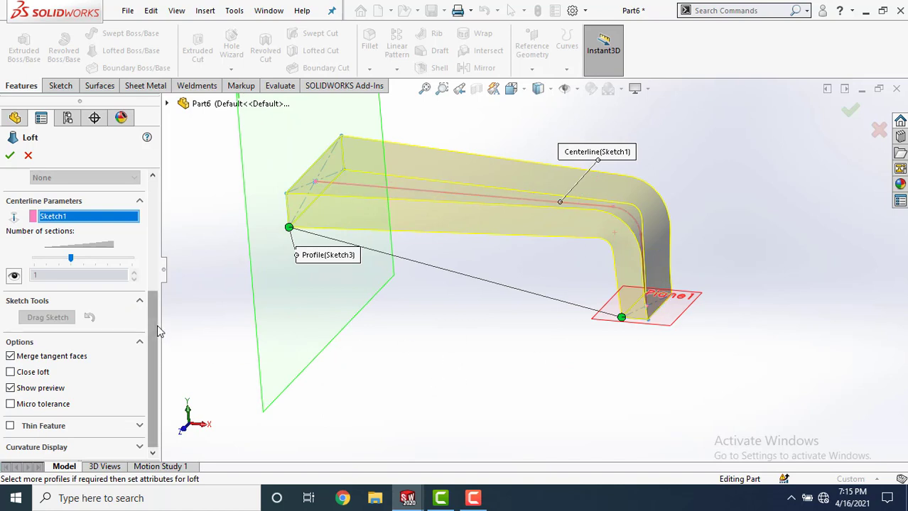
Make the loft a one-direction thin feature with a 1.00 mm wall and accept it.
left_click(10, 425)
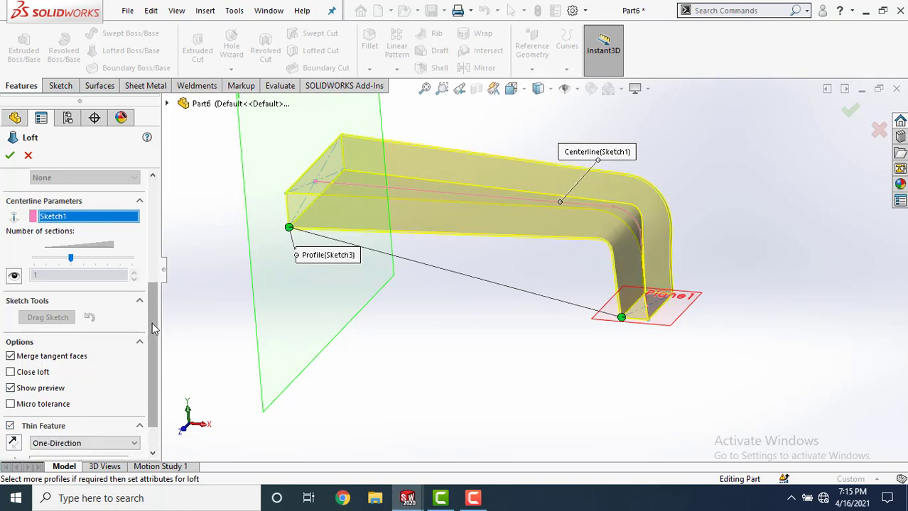
middle_click_drag(508, 340, 543, 180)
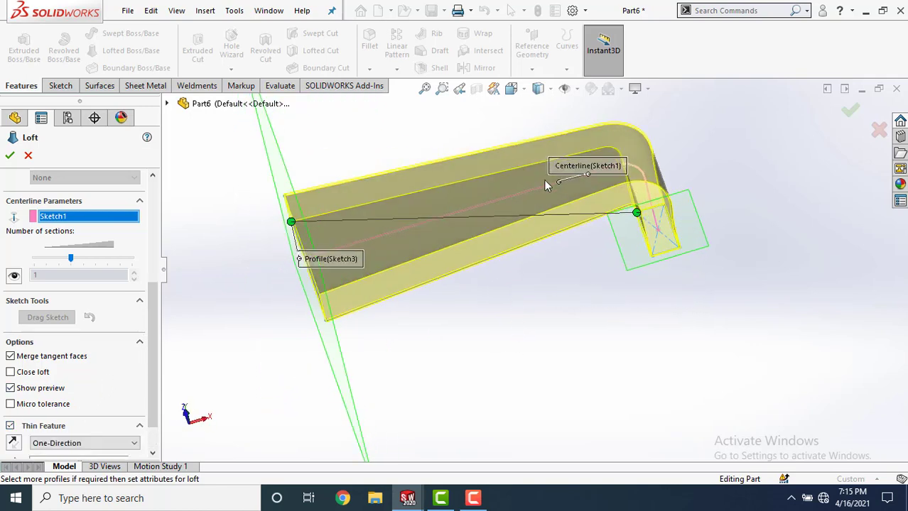
scroll(661, 210, "down", 6)
scroll(618, 376, "up", 8)
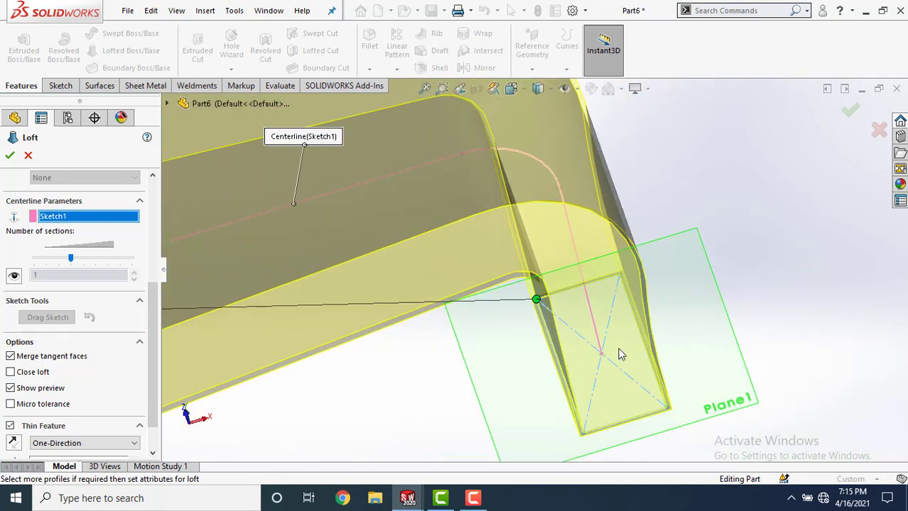
scroll(64, 422, "down", 2)
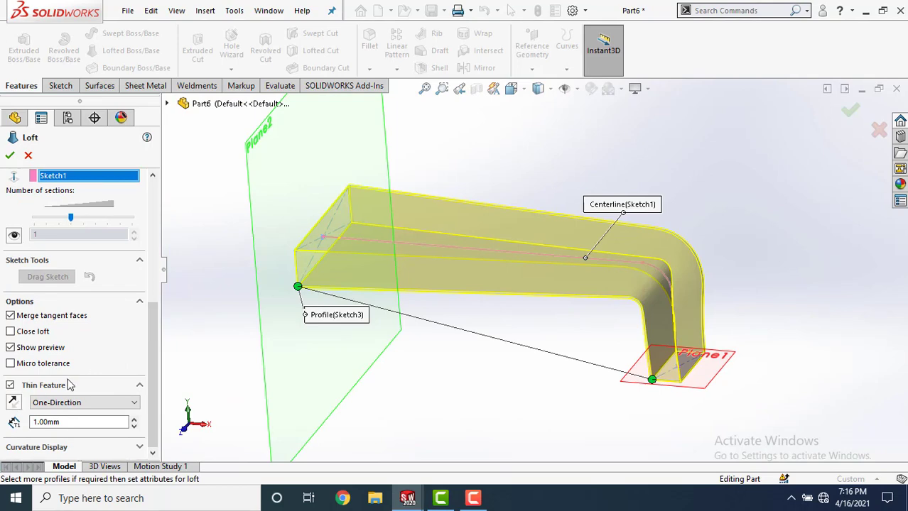
left_click(10, 157)
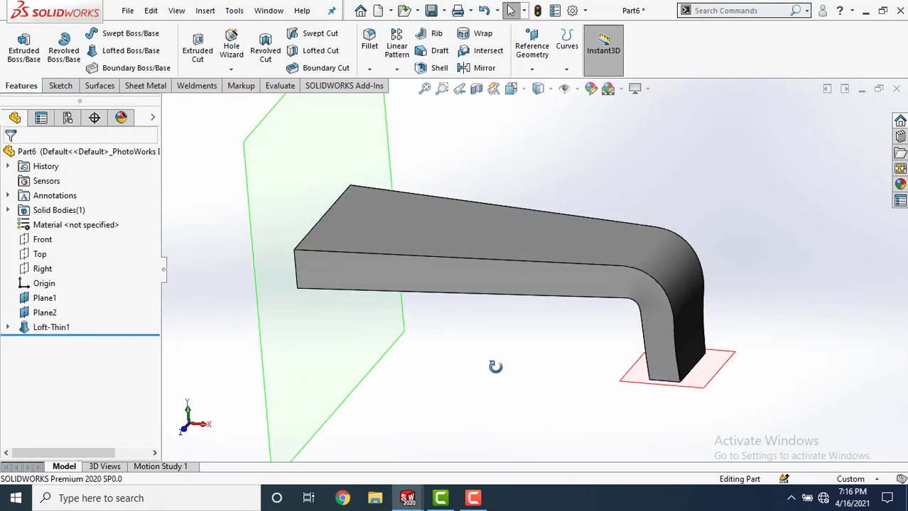
Delete the thin loft feature while keeping its profile and path sketches.
middle_click_drag(495, 367, 506, 282)
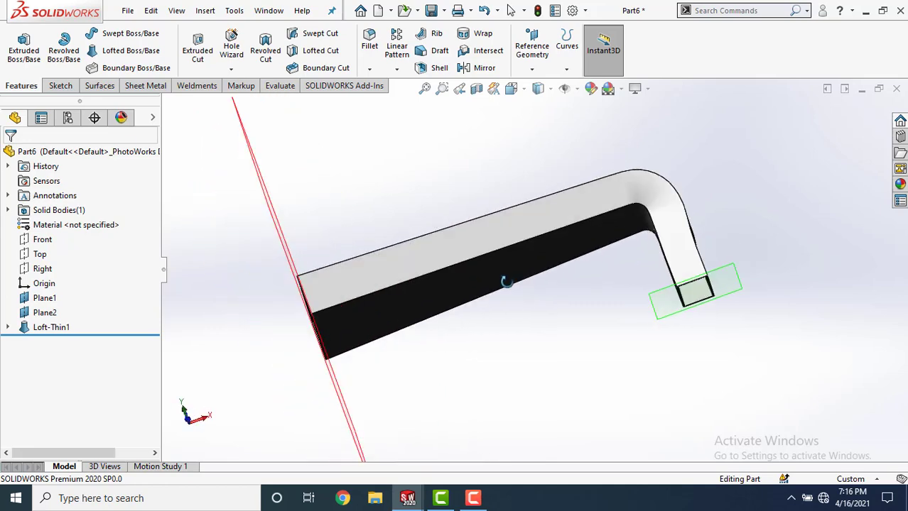
scroll(632, 283, "down", 6)
scroll(606, 325, "up", 3)
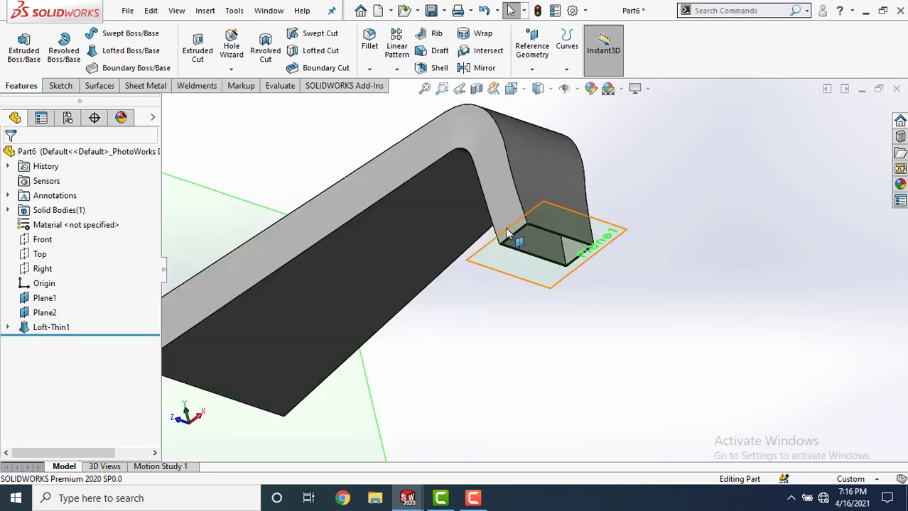
middle_click_drag(538, 286, 566, 226)
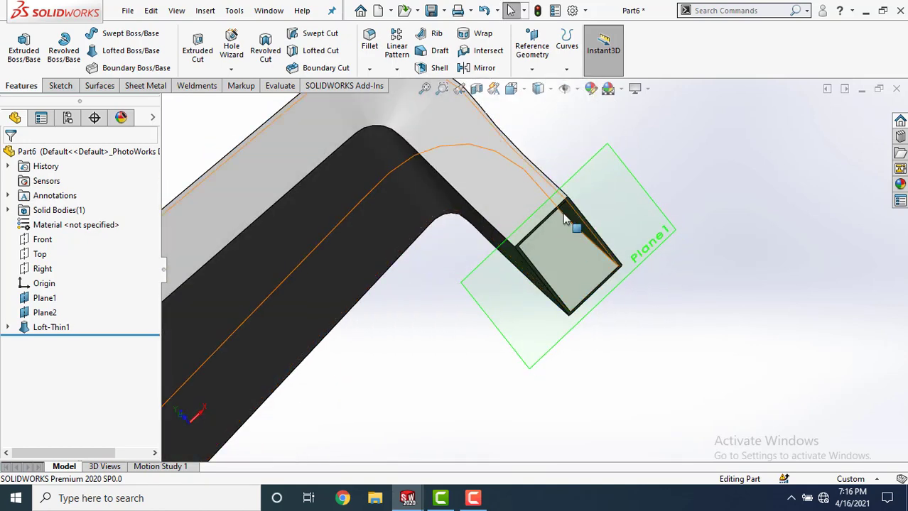
scroll(574, 222, "down", 5)
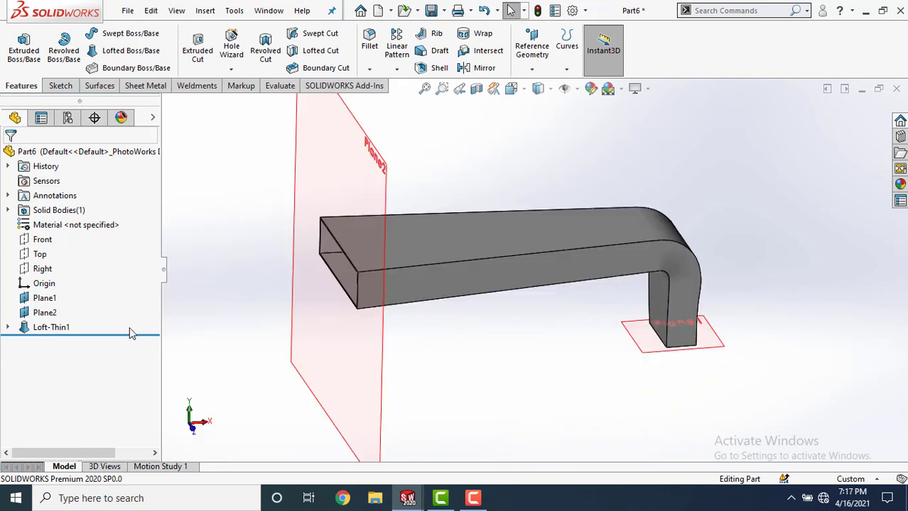
left_click(57, 327)
right_click(55, 327)
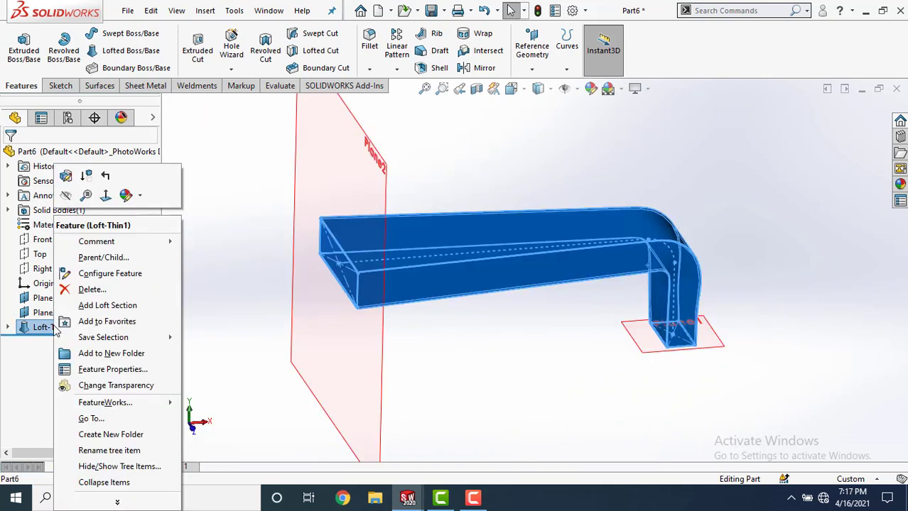
left_click(86, 289)
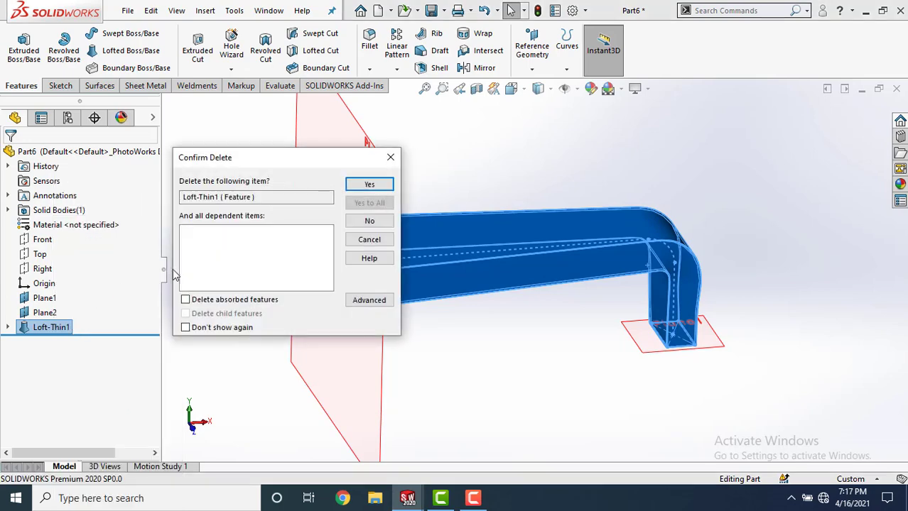
left_click(389, 187)
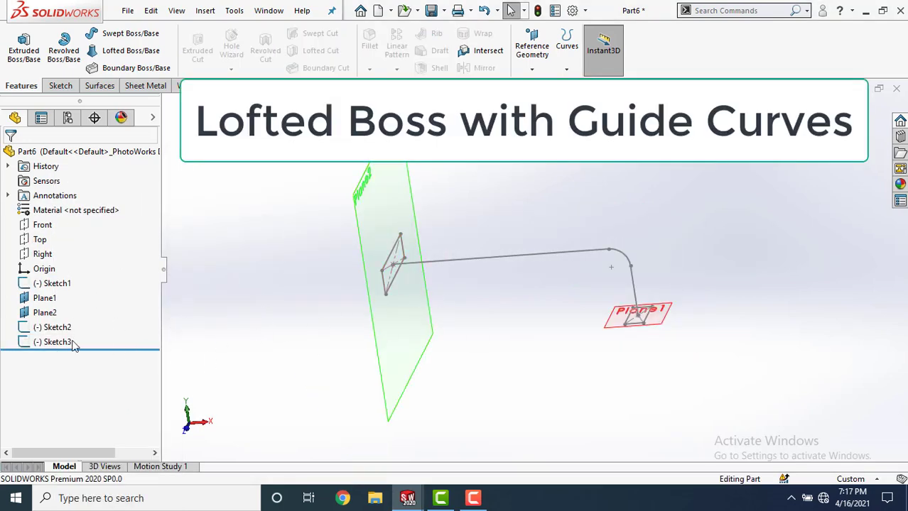
View the model normal to the Front plane and hide reference planes Plane1 and Plane2.
left_click(42, 226)
left_click(120, 213)
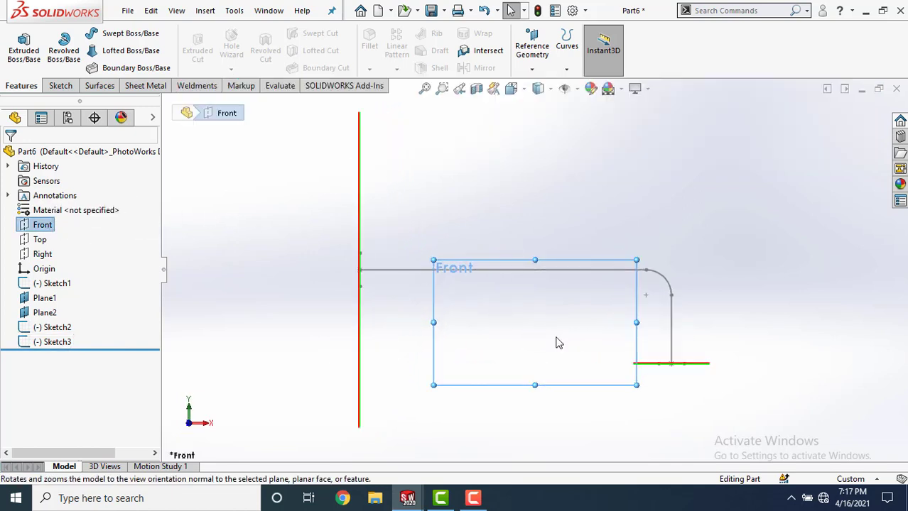
left_click(44, 297, "ctrl")
left_click(44, 312, "ctrl")
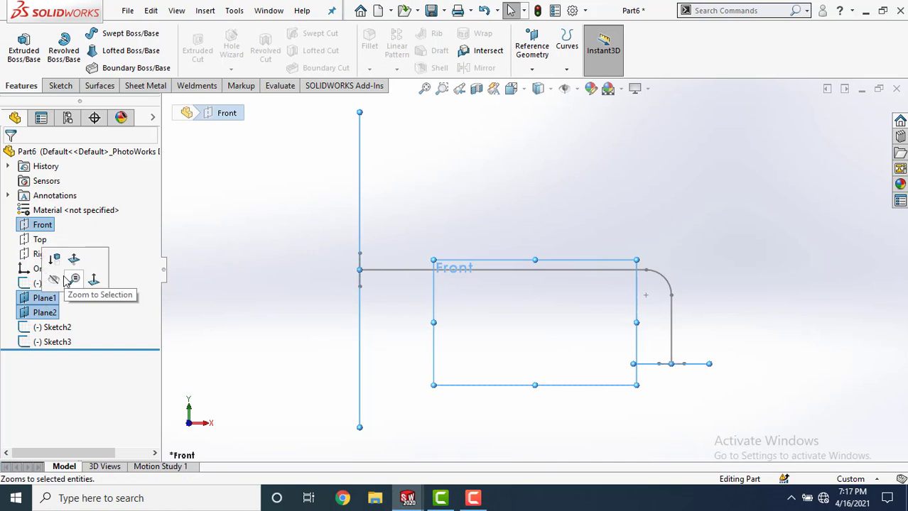
left_click(54, 280)
On the Front plane, sketch a five-point spline arching over the L-shaped path, joining the outer edges of the two rectangular profiles, and close the sketch.
left_click(67, 89)
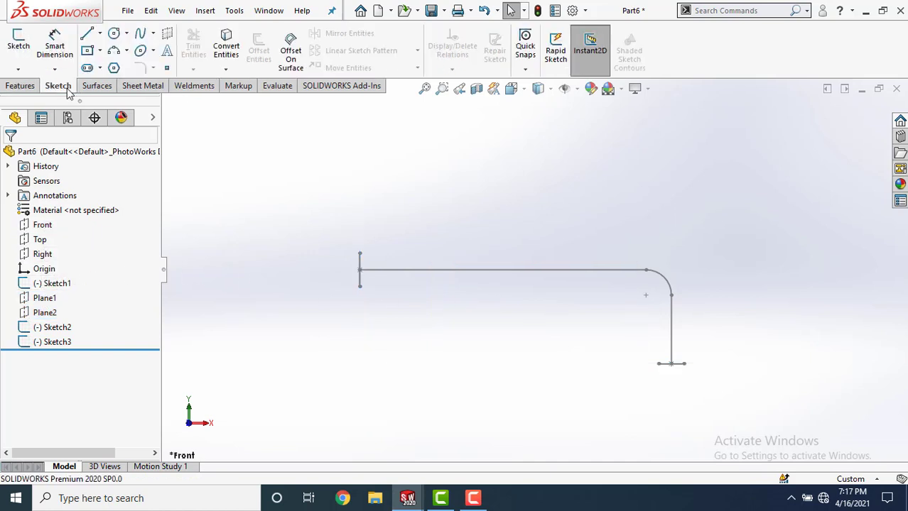
left_click(138, 36)
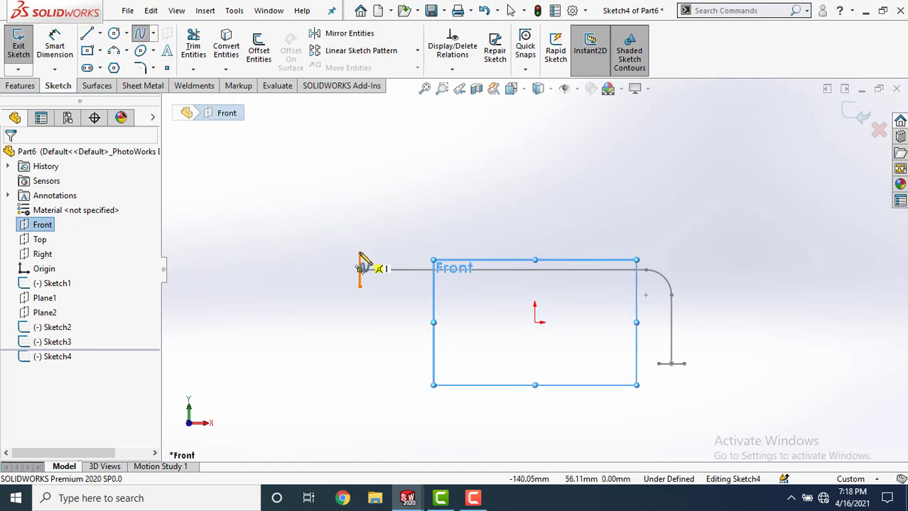
scroll(365, 257, "down", 3)
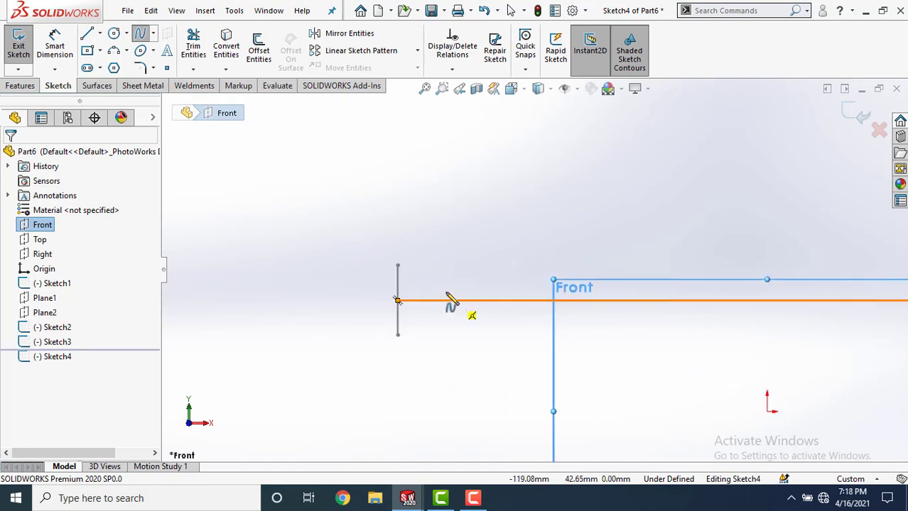
left_click(398, 265)
scroll(534, 270, "up", 3)
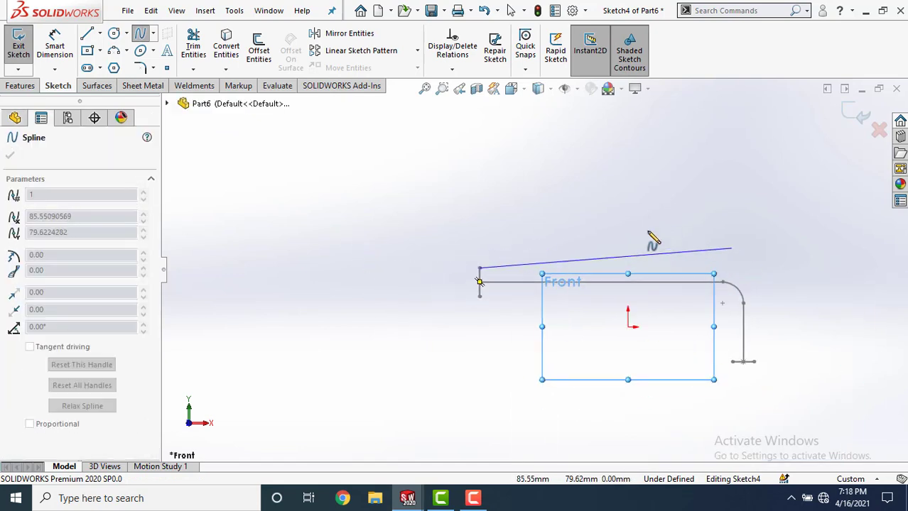
left_click(540, 248)
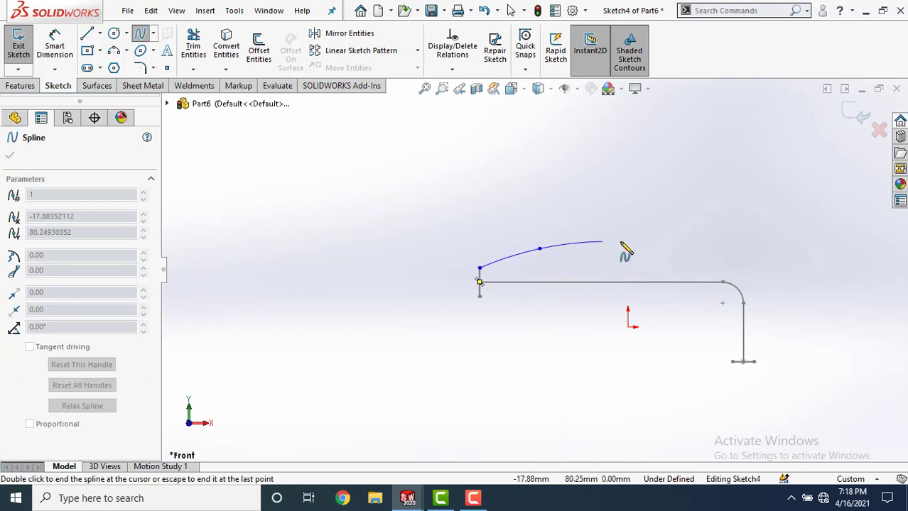
left_click(674, 245)
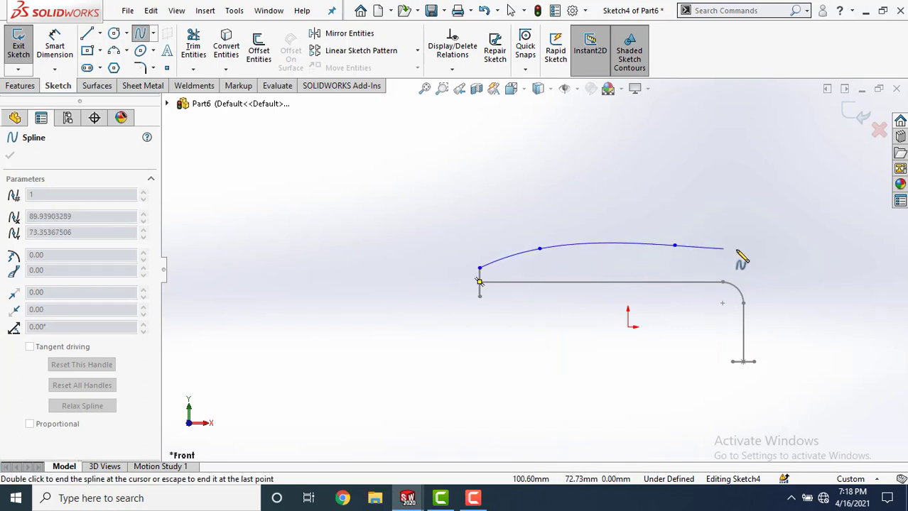
left_click(777, 282)
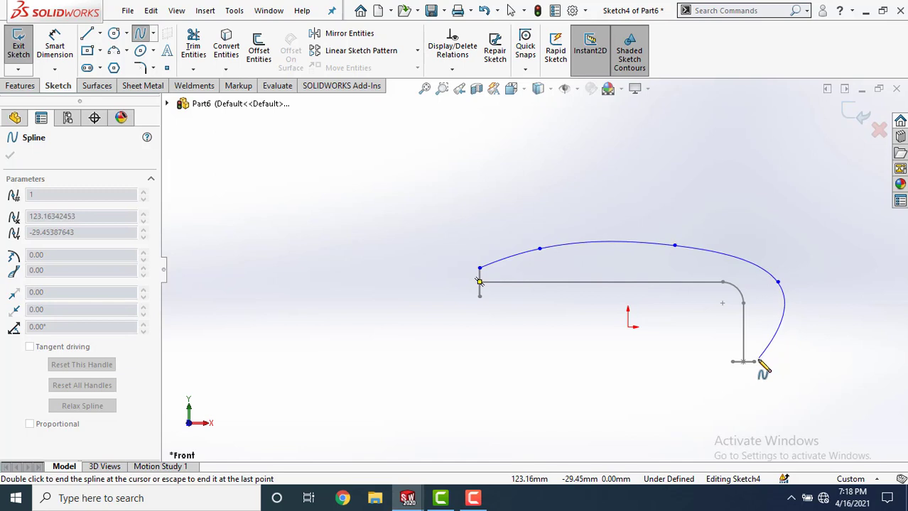
left_click(754, 361)
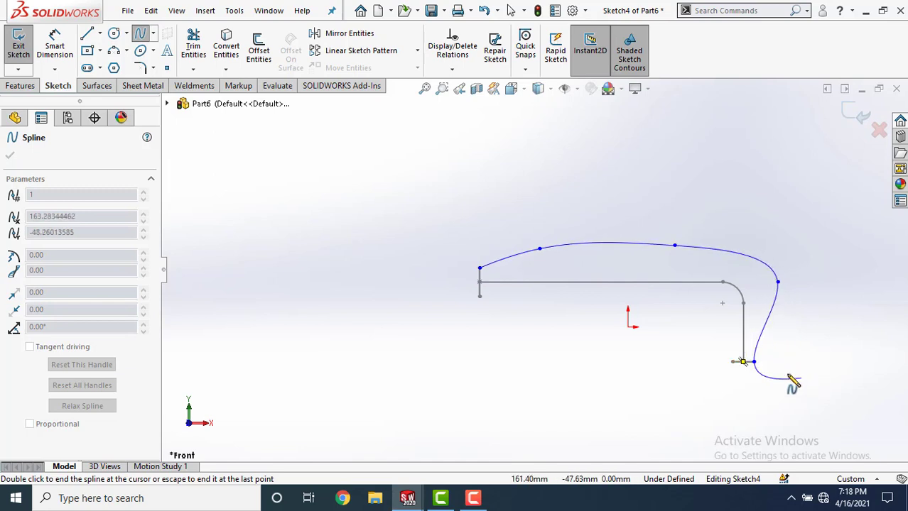
right_click(754, 361)
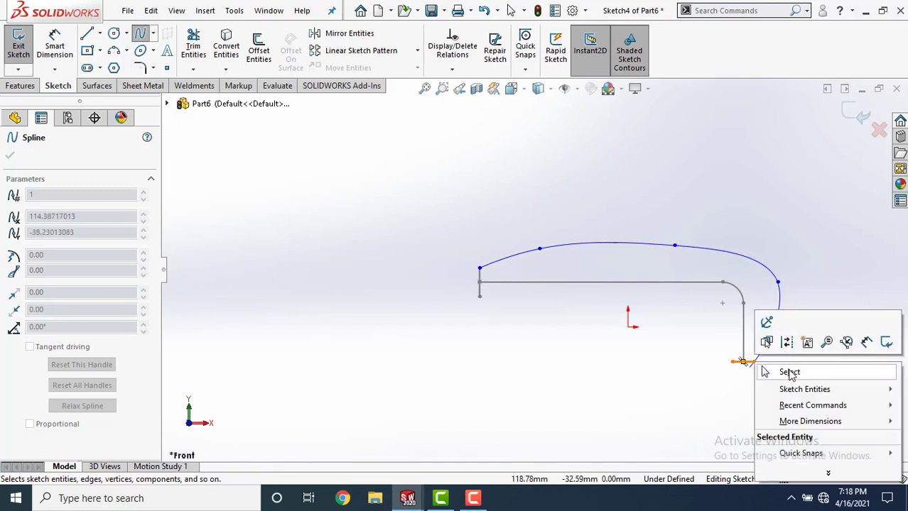
left_click(785, 371)
scroll(755, 313, "down", 2)
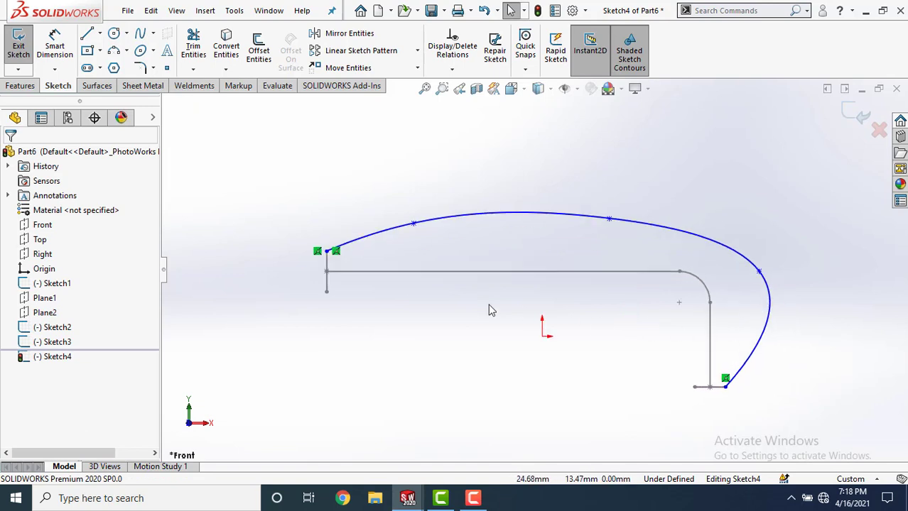
left_click(849, 112)
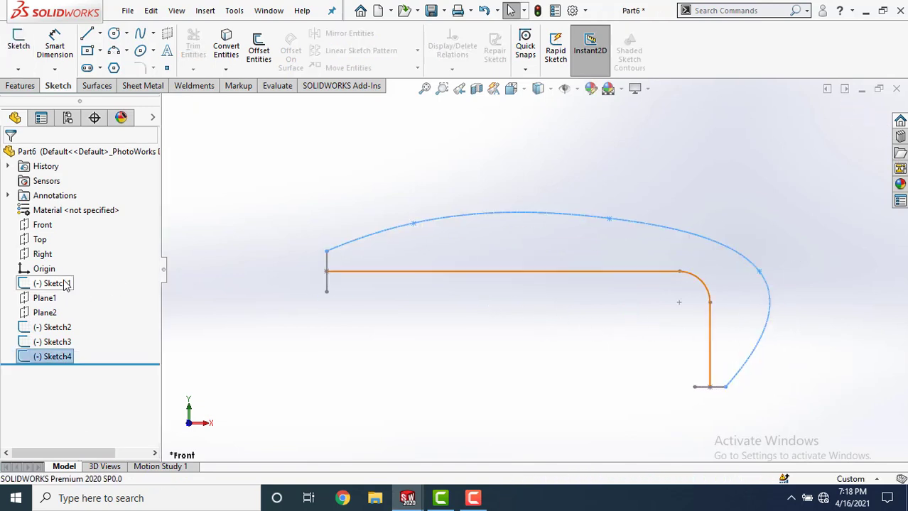
In a new Front-plane sketch, draw a five-point spline inside the L-shaped path, joining the inner edges of both rectangles, and close the sketch.
left_click(47, 224)
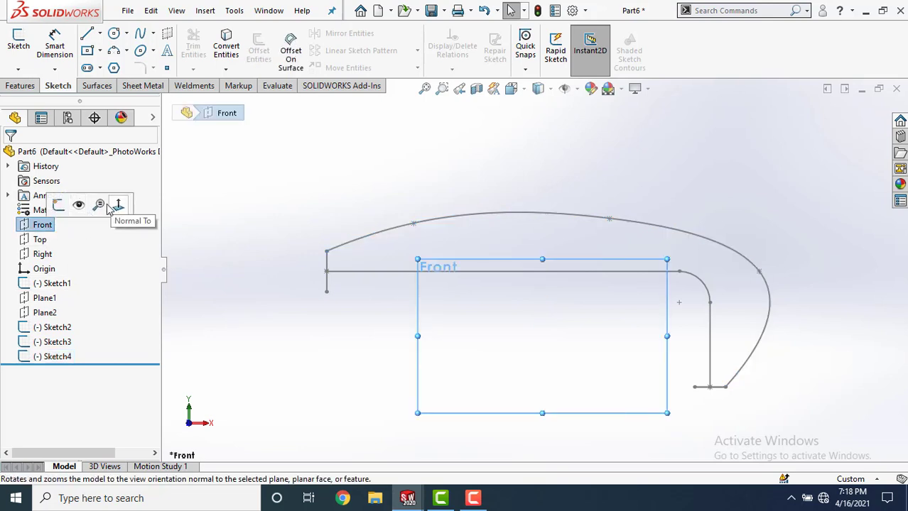
left_click(59, 206)
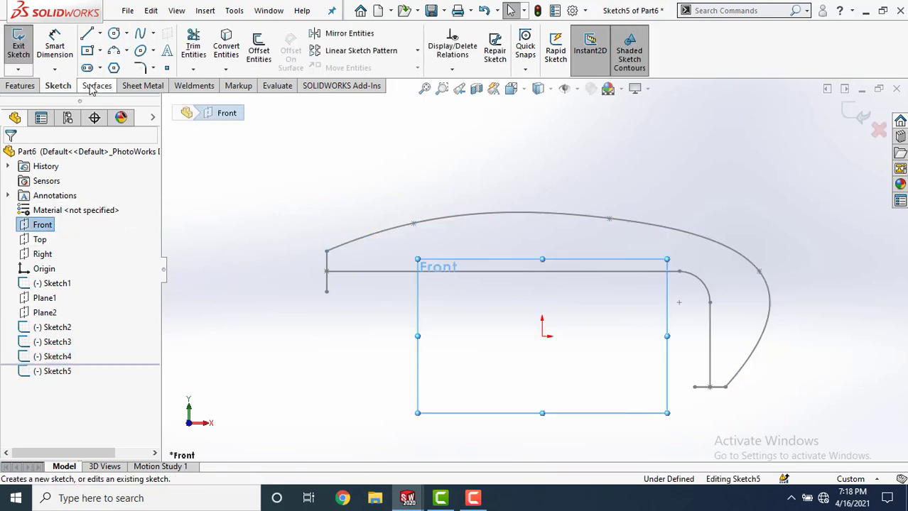
left_click(140, 35)
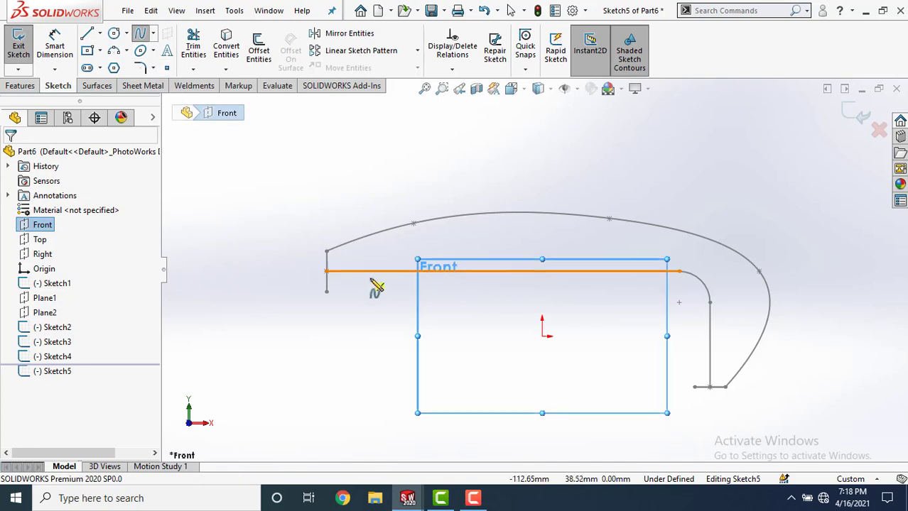
left_click(326, 291)
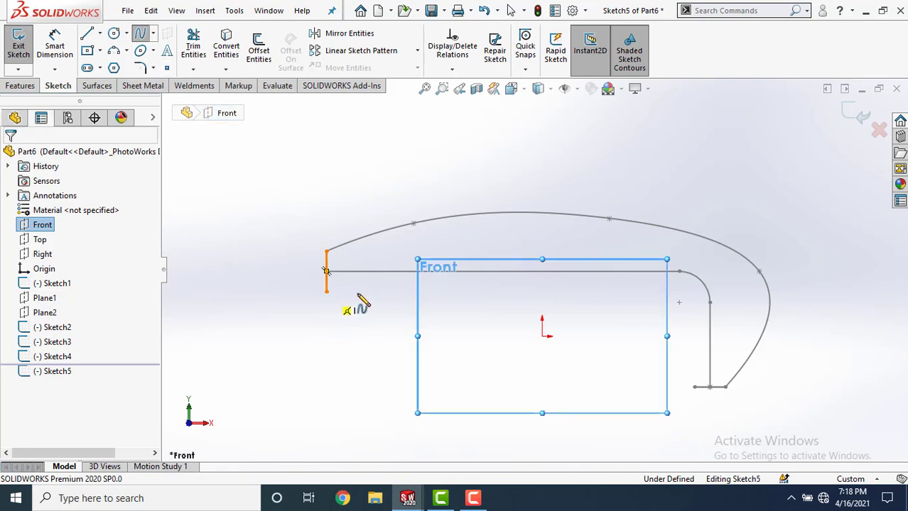
left_click(496, 292)
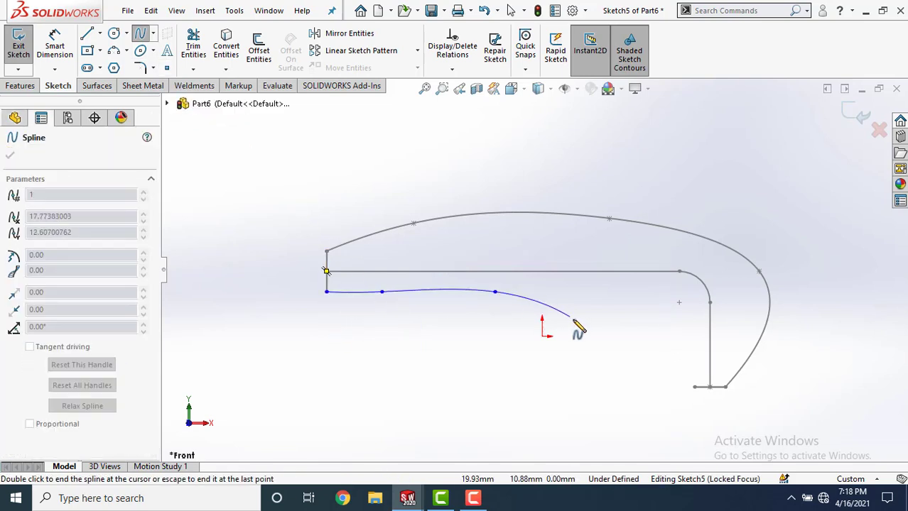
left_click(636, 321)
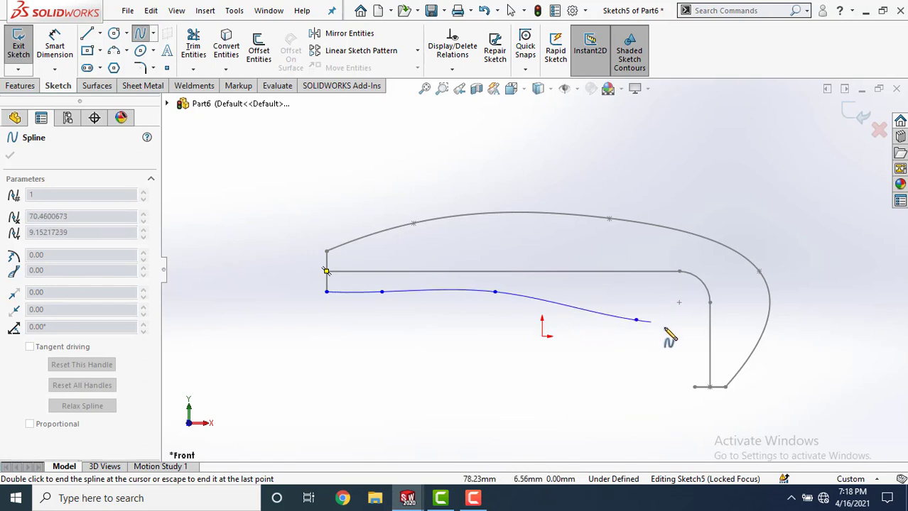
left_click(694, 388)
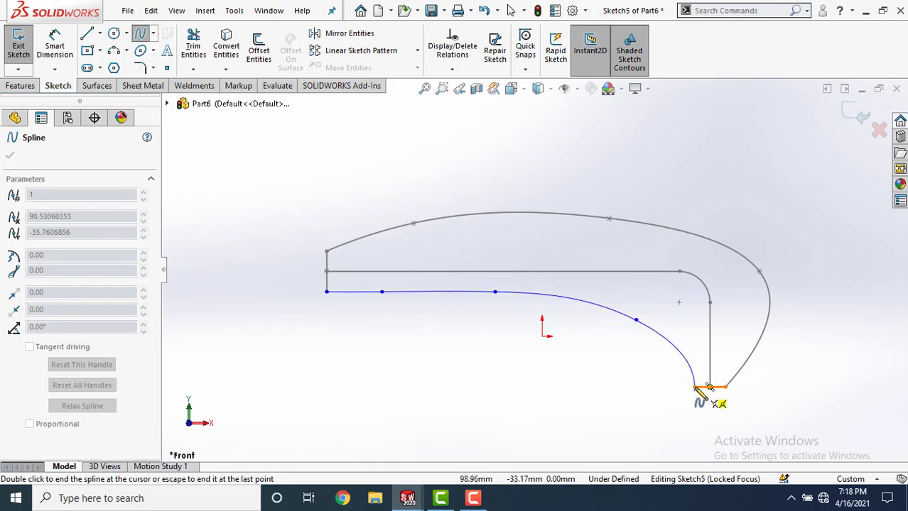
right_click(708, 387)
left_click(727, 399)
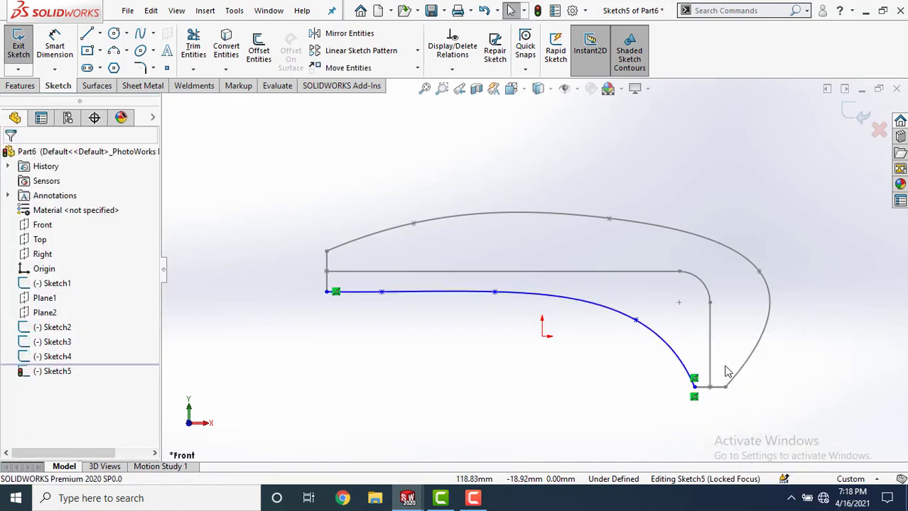
left_click(857, 115)
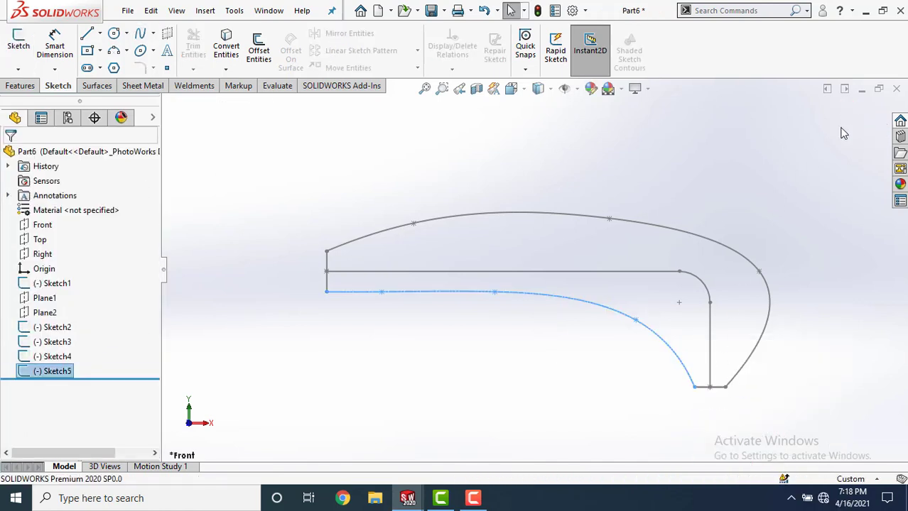
left_click(560, 380)
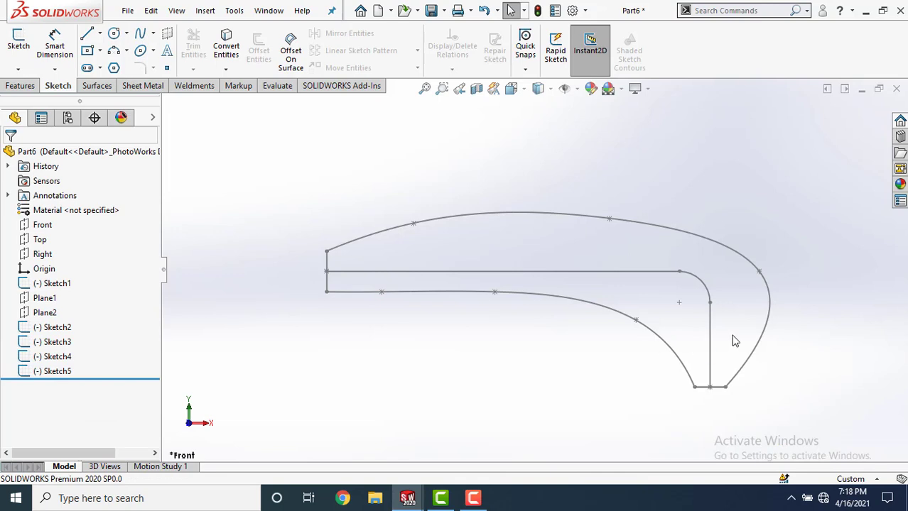
Start a Lofted Boss/Base with the two rectangle sketches, Sketch3 and Sketch2, as its profiles.
scroll(701, 334, "up", 2)
scroll(697, 333, "down", 1)
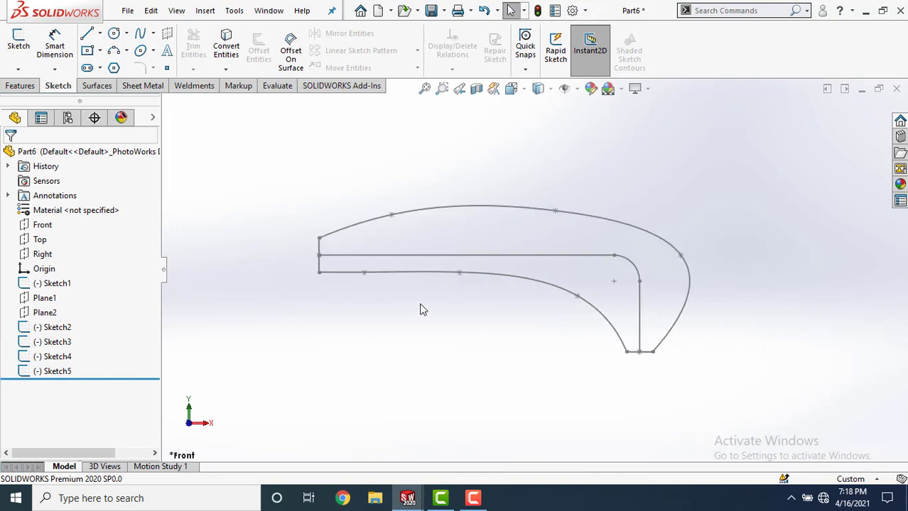
left_click(25, 86)
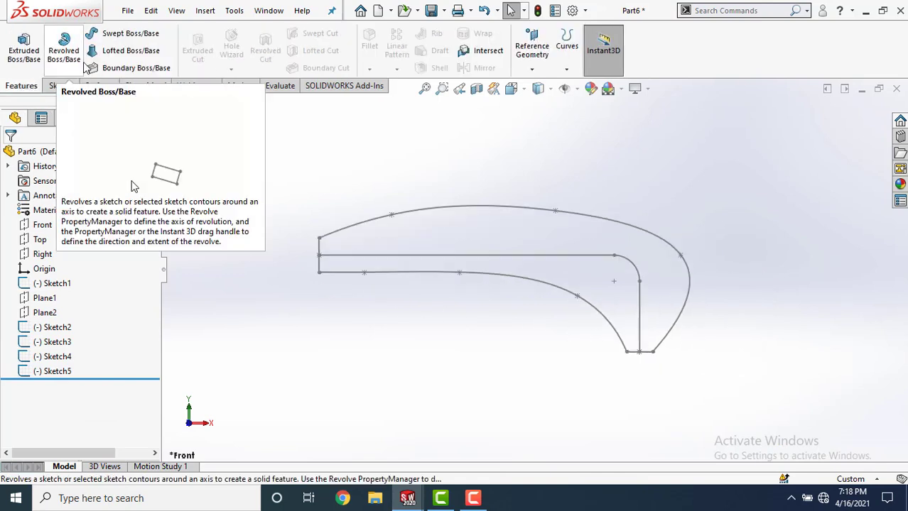
left_click(110, 57)
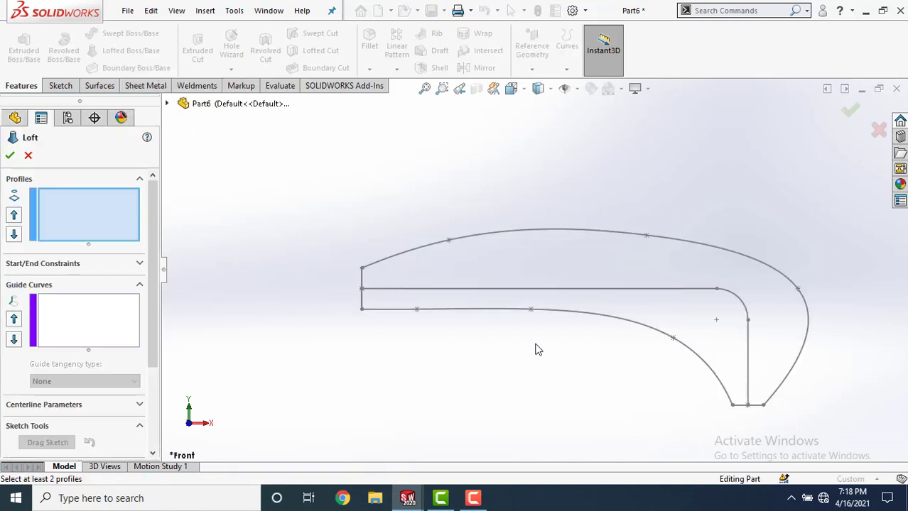
middle_click_drag(538, 349, 405, 344)
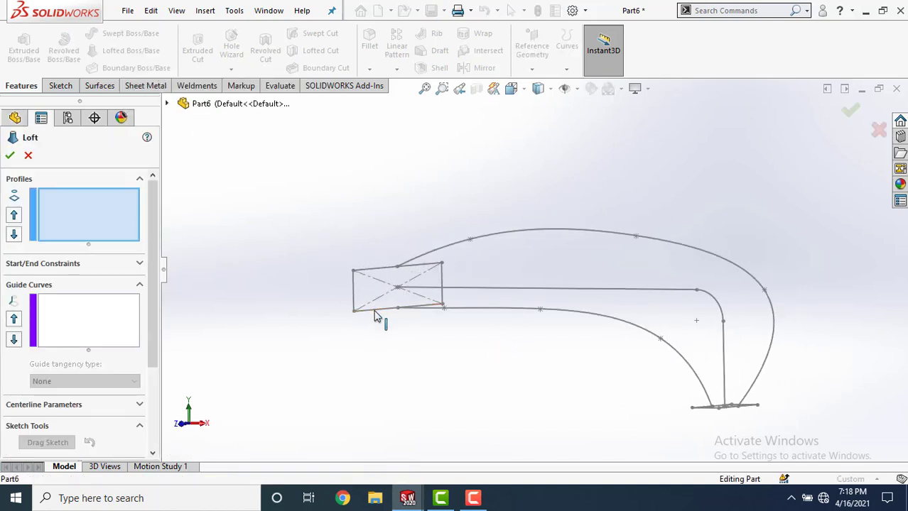
left_click(374, 316)
mouse_move(558, 368)
middle_mouse_down()
mouse_move(585, 401)
mouse_move(635, 395)
mouse_move(620, 353)
mouse_move(634, 369)
mouse_move(541, 353)
mouse_move(713, 274)
mouse_move(687, 280)
mouse_move(695, 218)
mouse_move(661, 297)
middle_mouse_up()
left_click(609, 325)
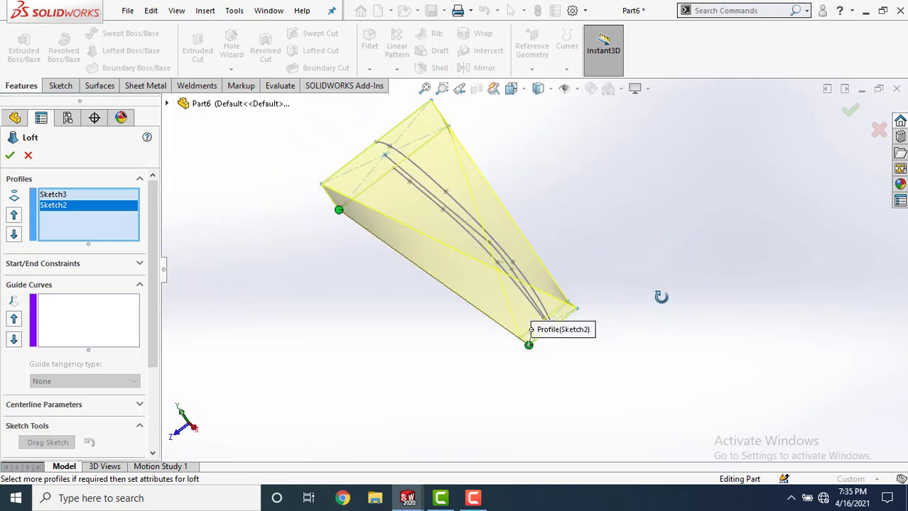
Add the outer and inner splines, Sketch4 and Sketch5, as the loft's guide curves and accept the feature.
middle_click_drag(573, 346, 622, 294)
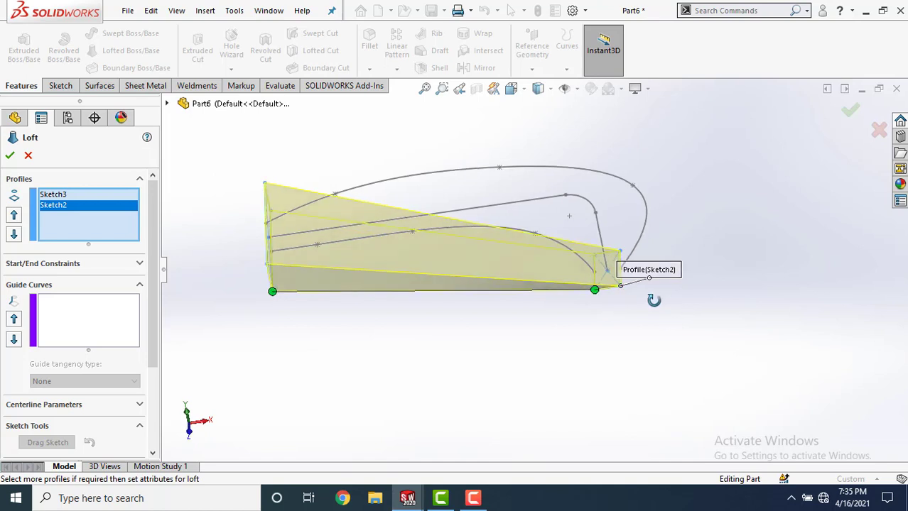
mouse_move(652, 300)
middle_mouse_down()
mouse_move(658, 257)
mouse_move(660, 294)
middle_mouse_up()
scroll(495, 262, "down", 1)
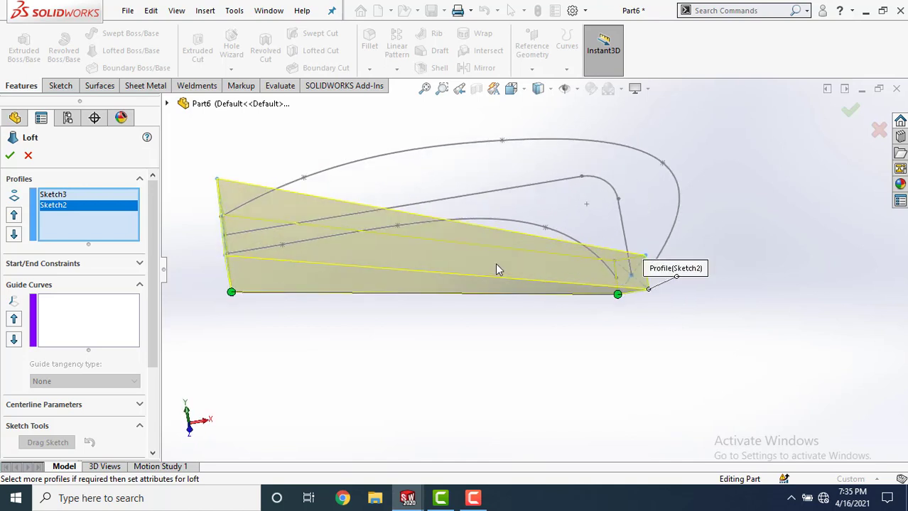
middle_click_drag(507, 349, 491, 294)
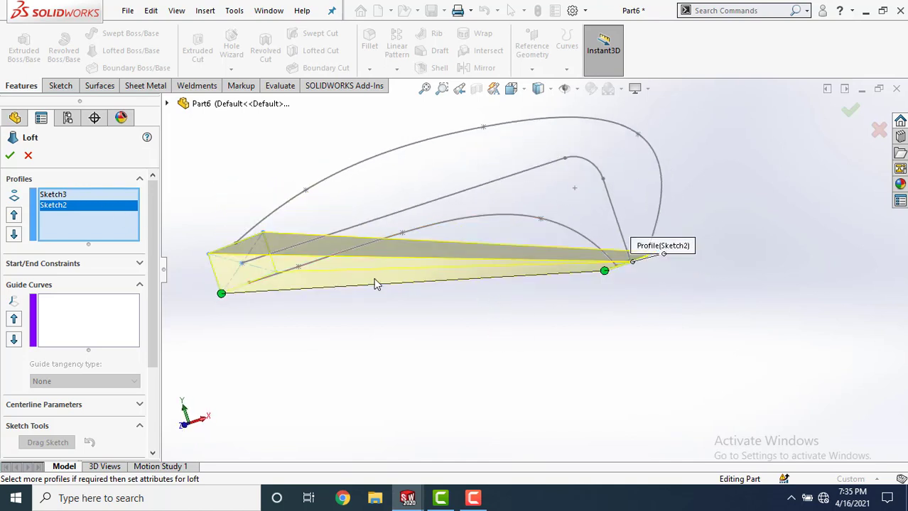
left_click(78, 310)
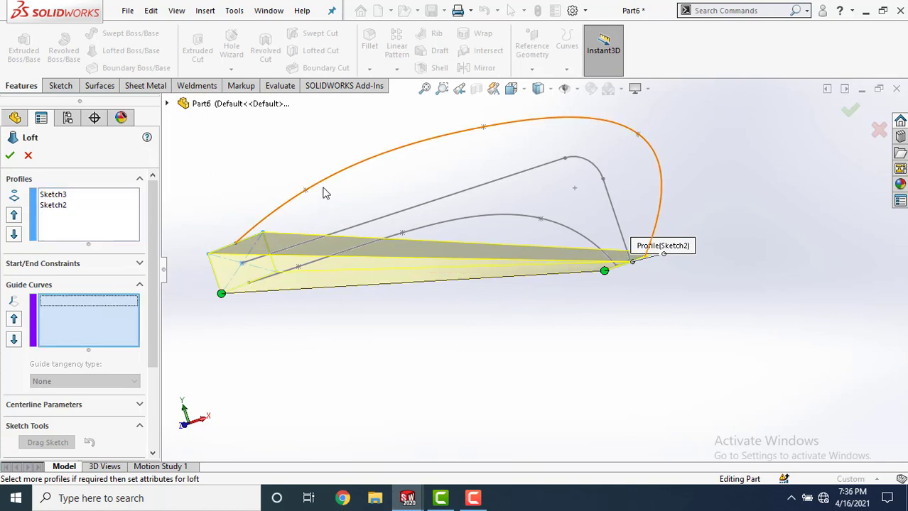
left_click(342, 177)
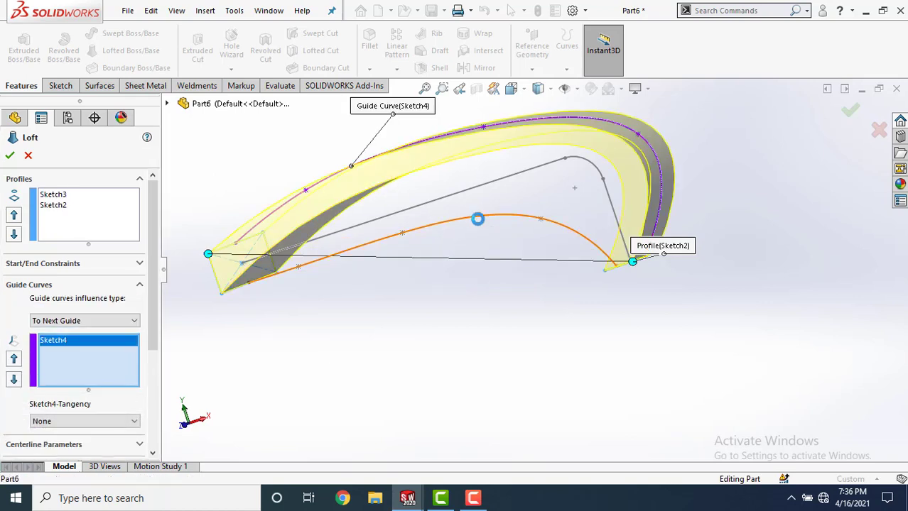
left_click(478, 217)
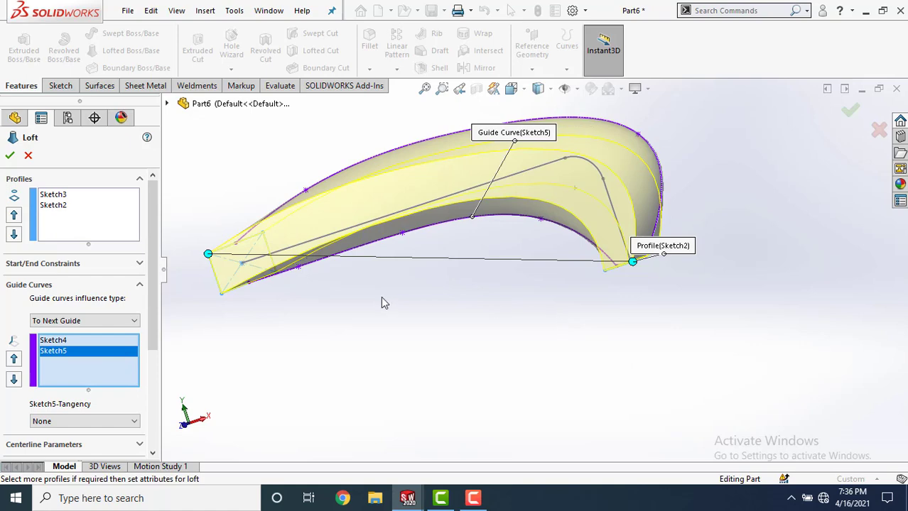
left_click(8, 157)
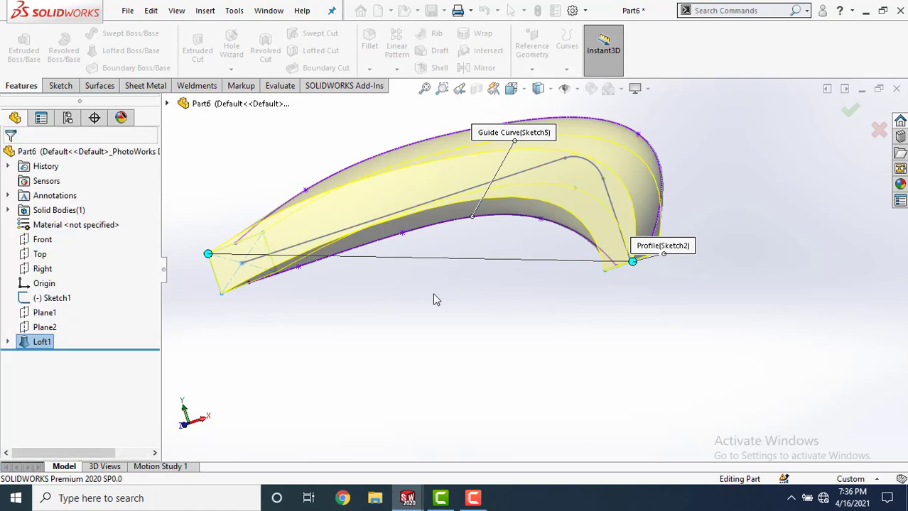
Hide the L-shaped path sketch so only the guided loft body is displayed.
right_click(499, 184)
left_click(531, 158)
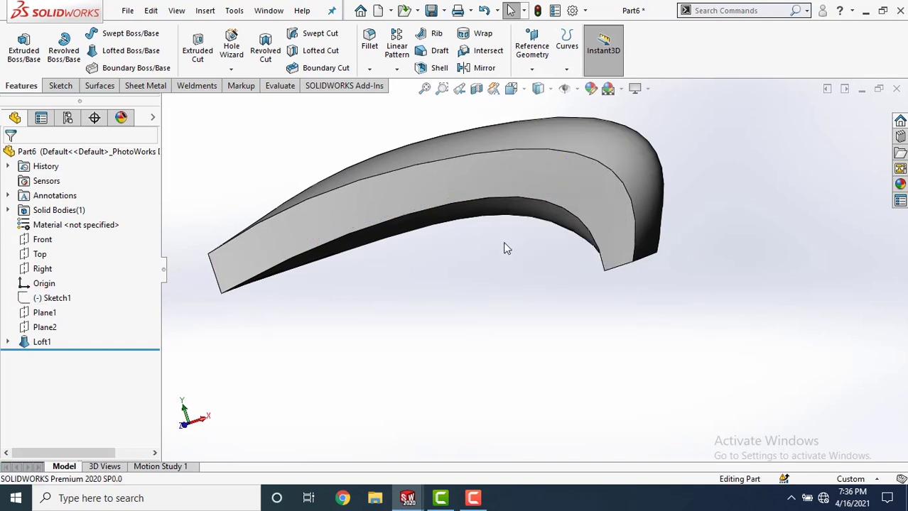
scroll(503, 248, "up", 2)
middle_click_drag(503, 254, 552, 311)
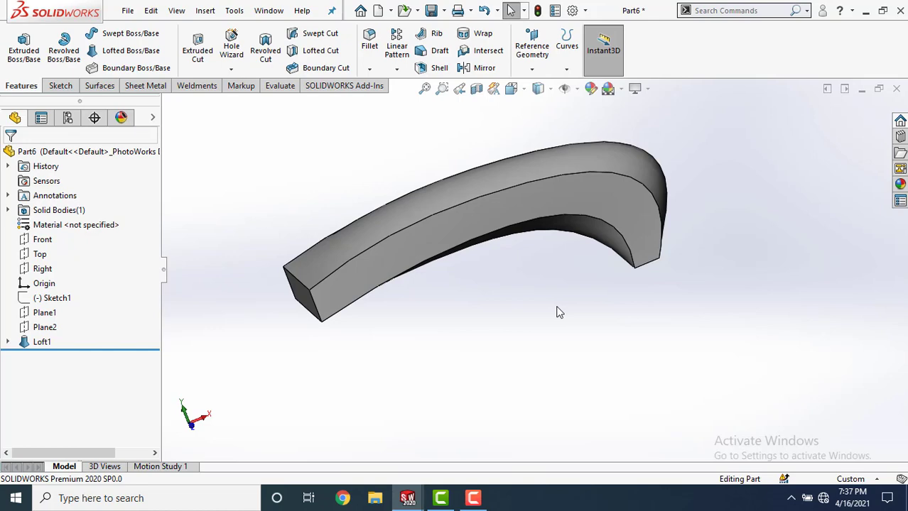
Switch to the hourglass part, Part5, and show its Front plane, Plane1 and Plane2.
mouse_move(410, 500)
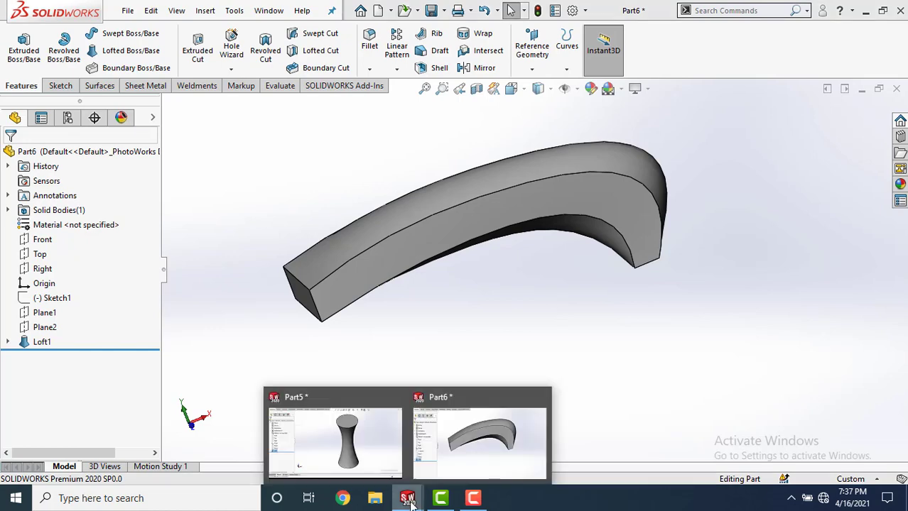
left_click(377, 426)
left_click(43, 239)
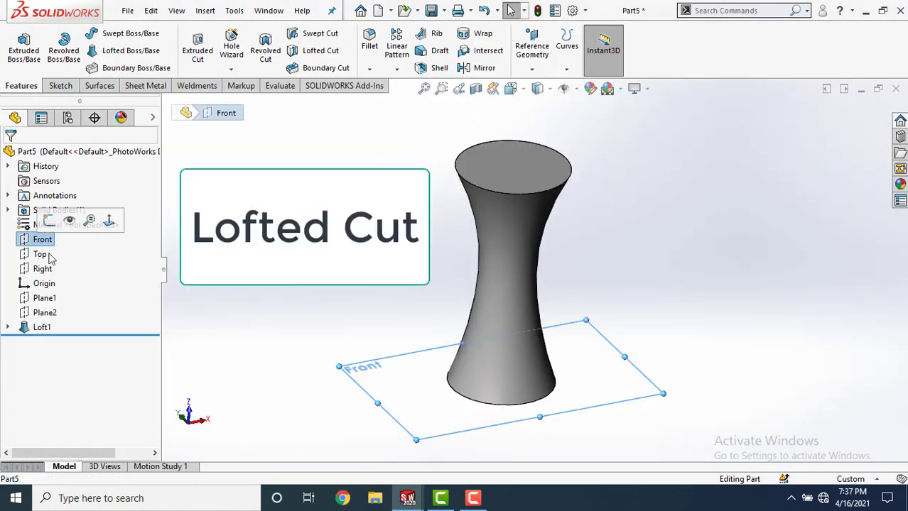
left_click(44, 298, "ctrl")
left_click(46, 312, "ctrl")
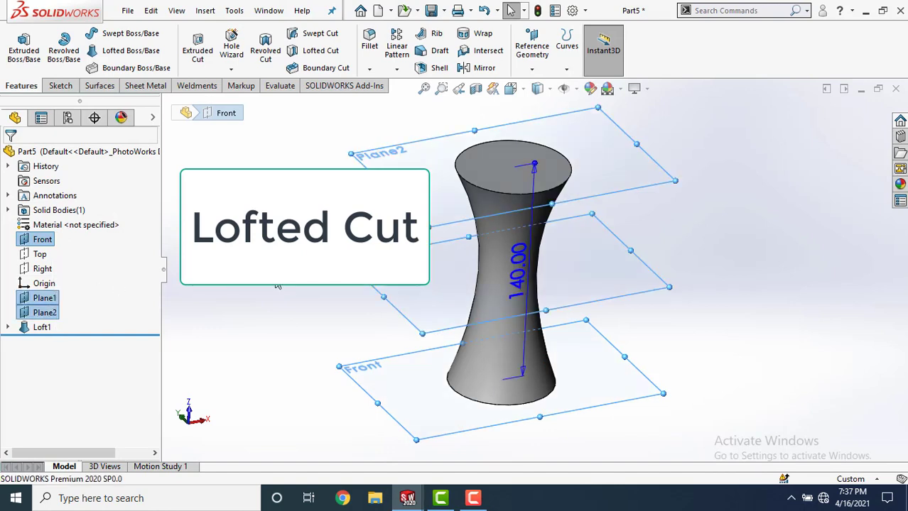
mouse_move(276, 278)
middle_mouse_down()
mouse_move(260, 262)
mouse_move(247, 279)
mouse_move(294, 253)
middle_mouse_up()
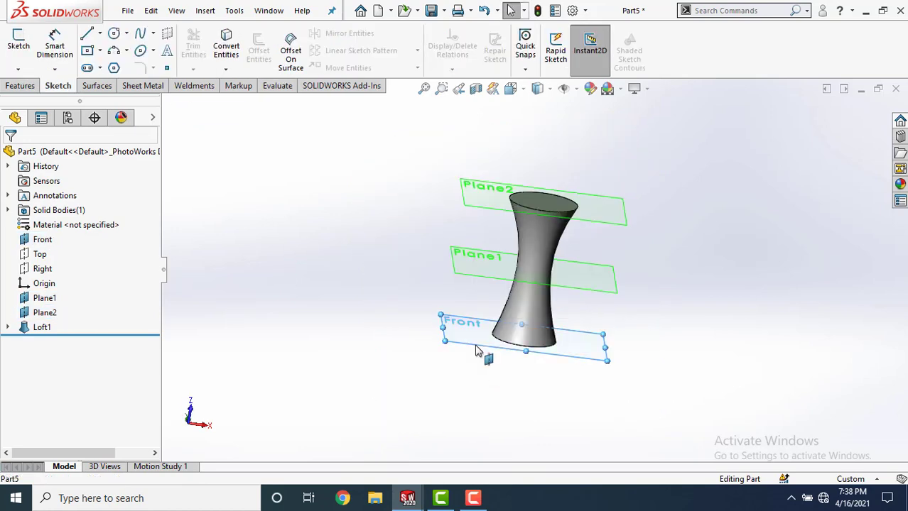
Sketch a centre rectangle about 27 by 17 mm at the origin on the Front plane and close the sketch.
left_click(476, 345)
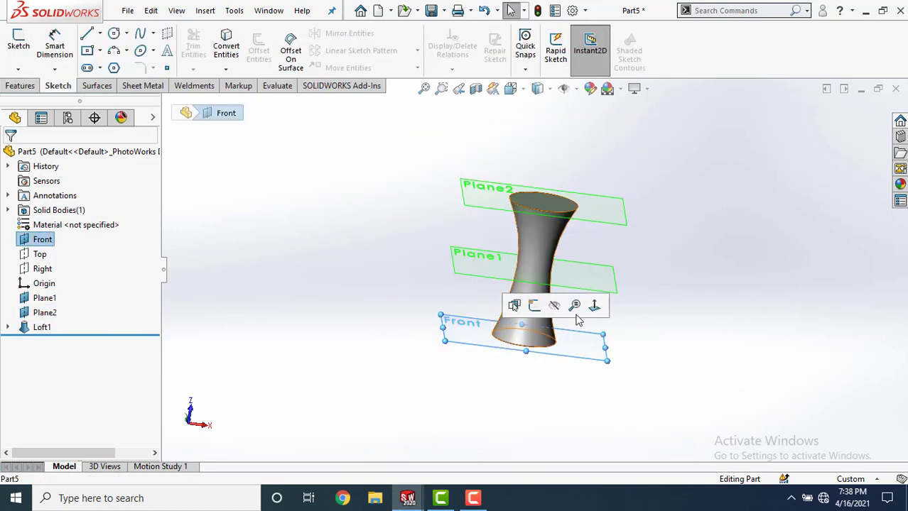
left_click(594, 305)
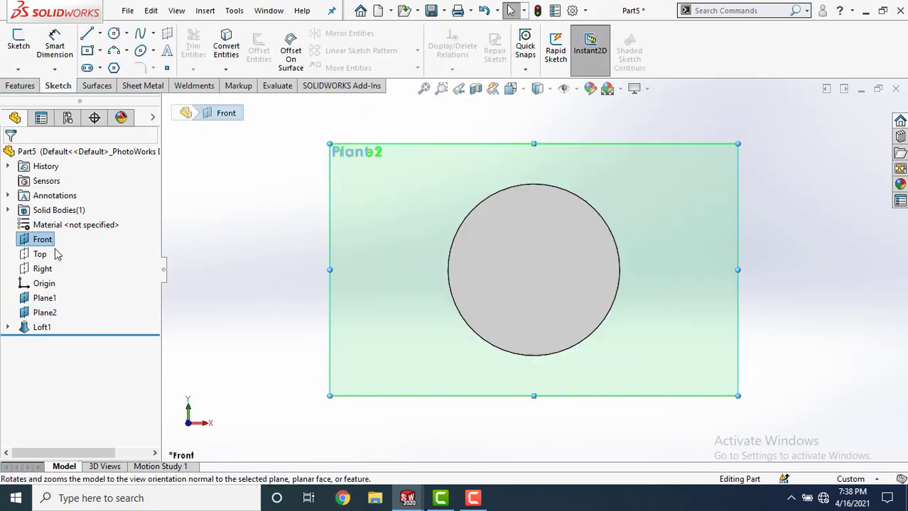
right_click(51, 245)
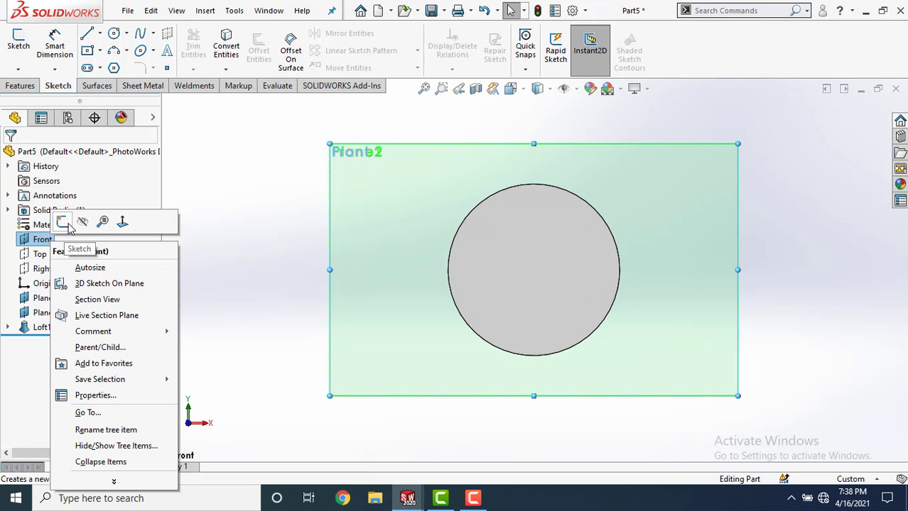
left_click(64, 222)
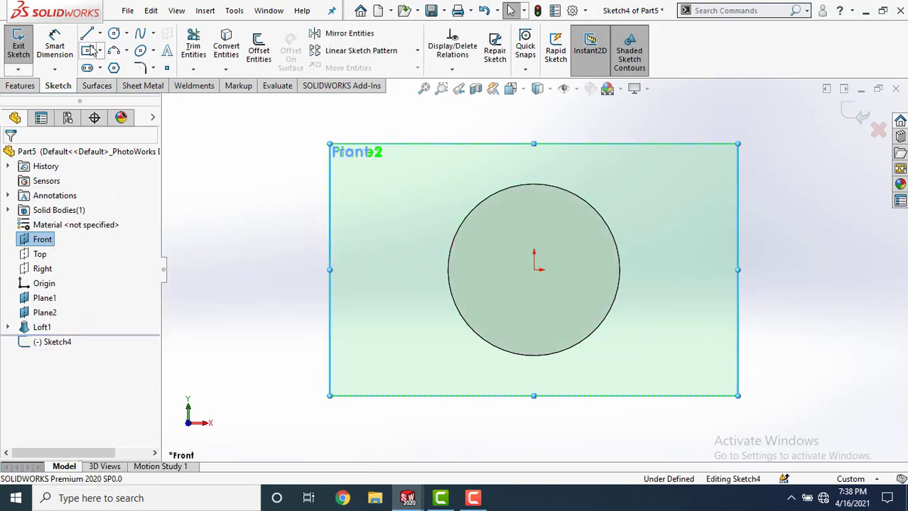
left_click(89, 52)
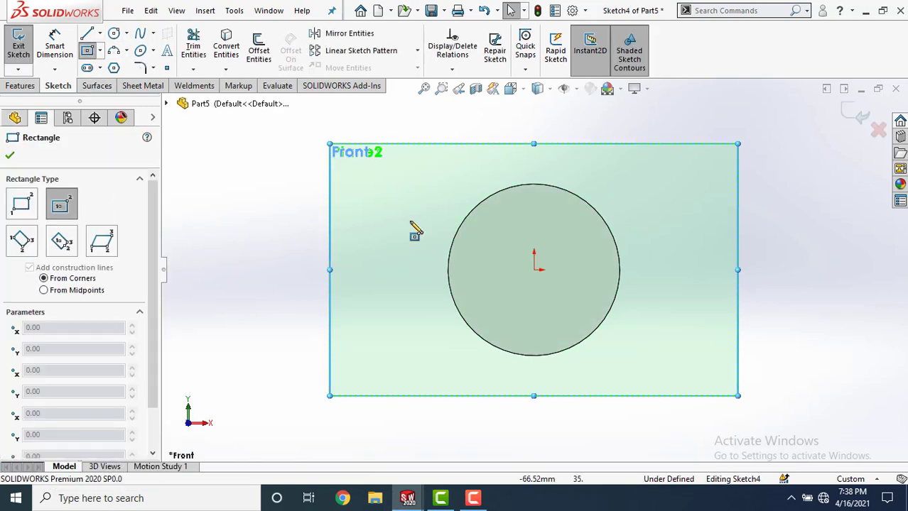
left_click(533, 269)
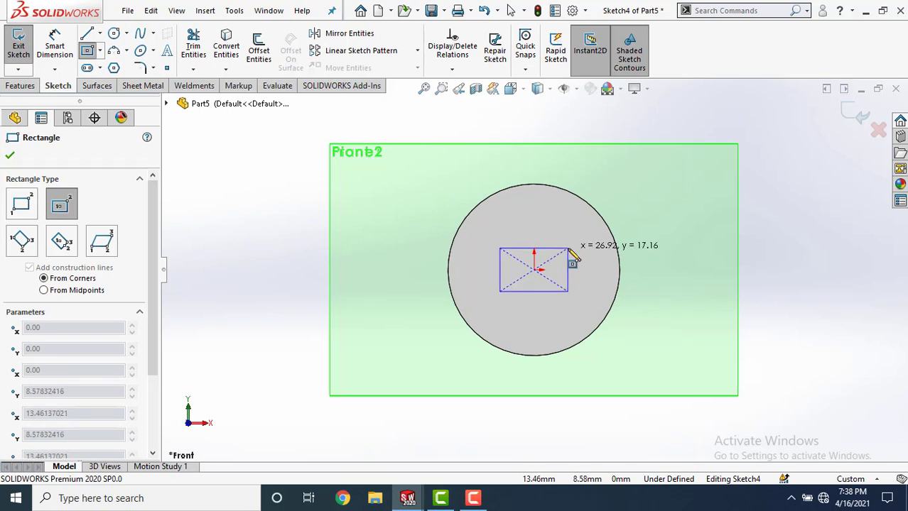
left_click(568, 248)
left_click(10, 157)
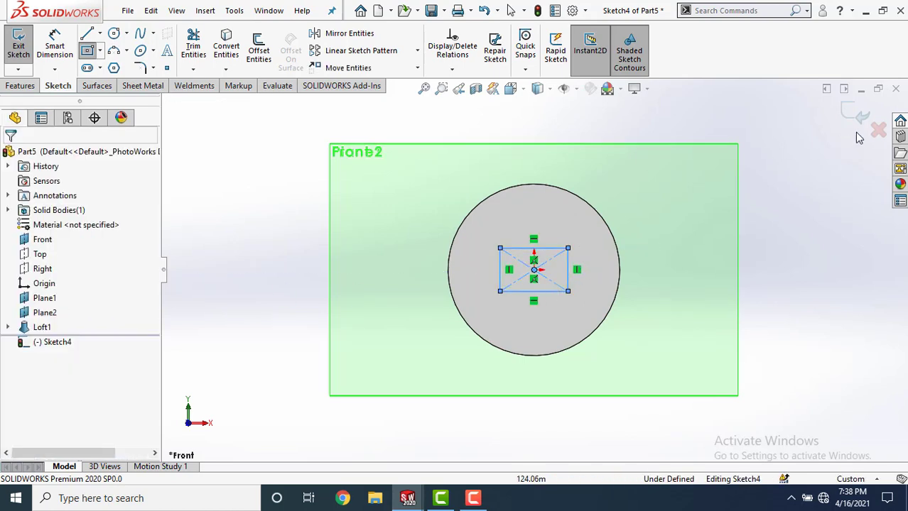
left_click(861, 114)
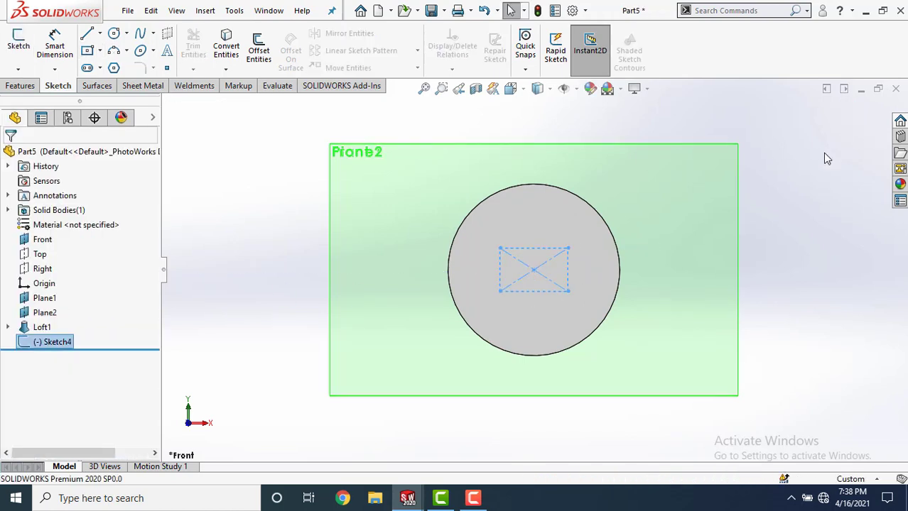
On Plane1, sketch a smaller centre rectangle at the origin, its corner on the first rectangle's diagonal, and close the sketch.
middle_click_drag(822, 156, 756, 145)
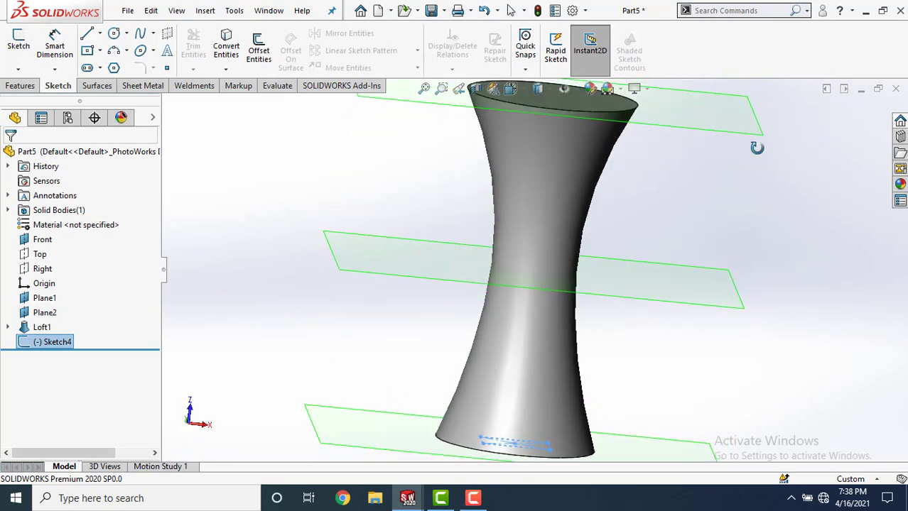
left_click(366, 274)
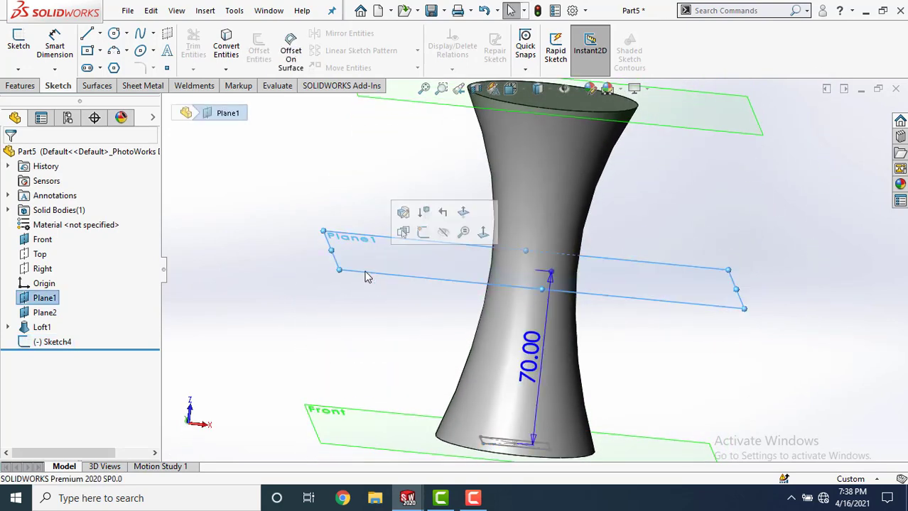
left_click(484, 233)
right_click(34, 299)
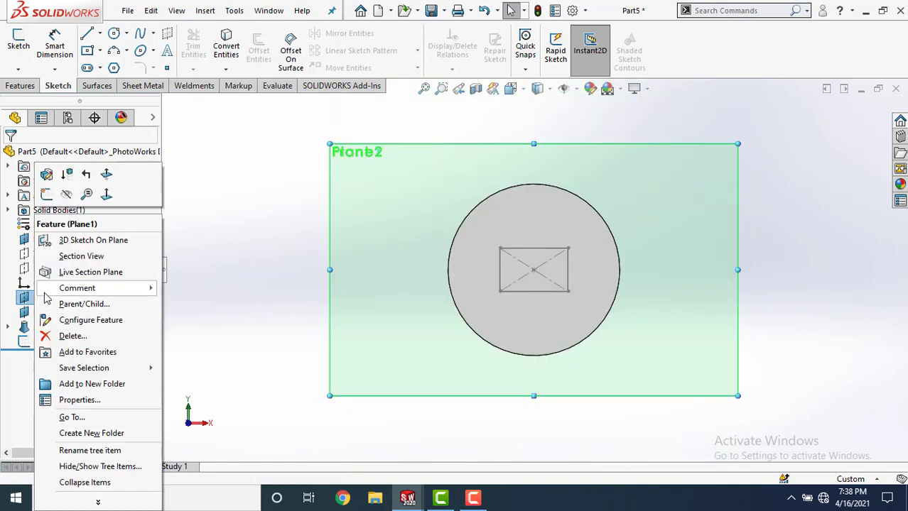
left_click(52, 197)
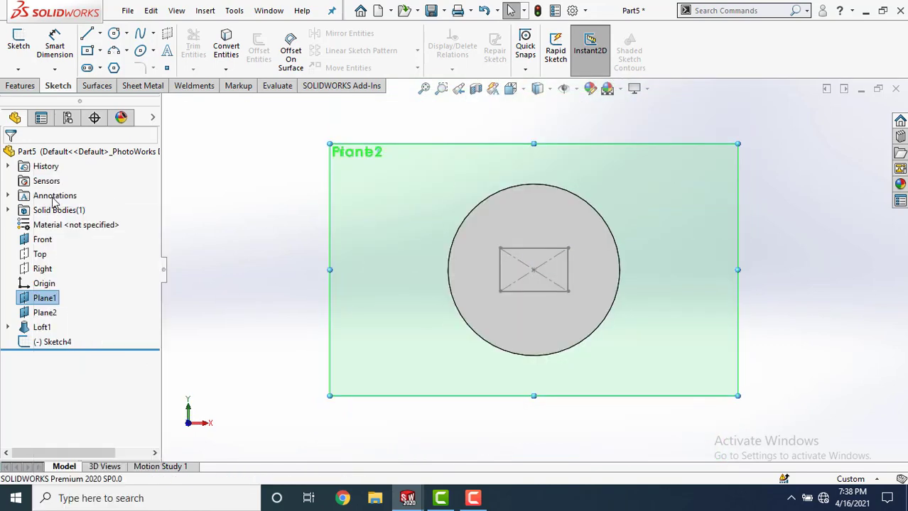
left_click(88, 51)
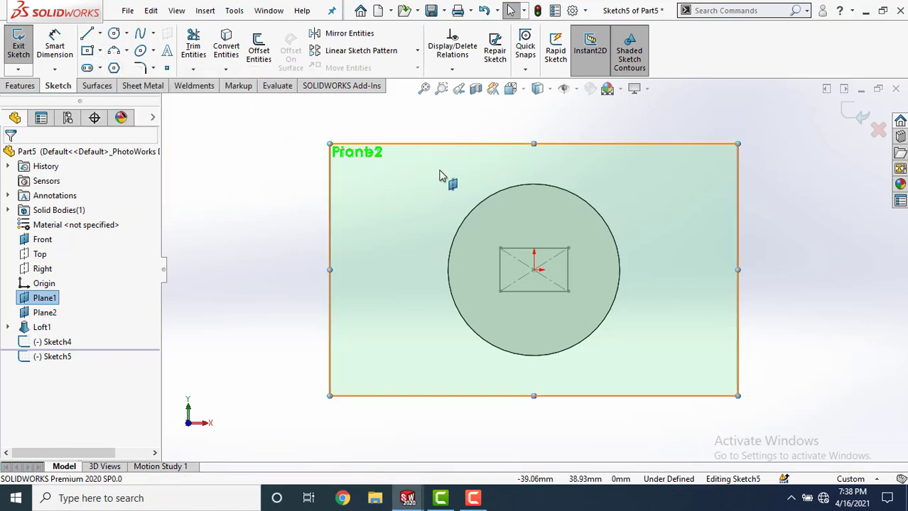
left_click(93, 54)
left_click(534, 269)
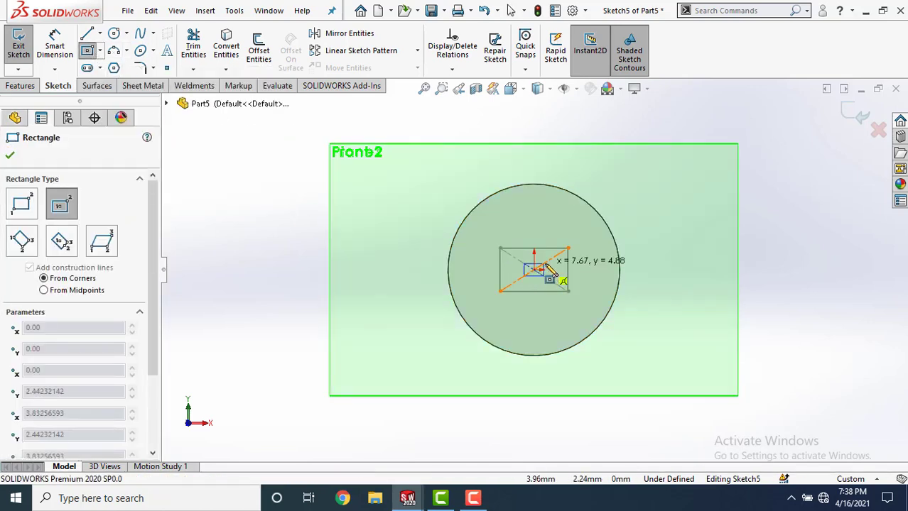
left_click(565, 252)
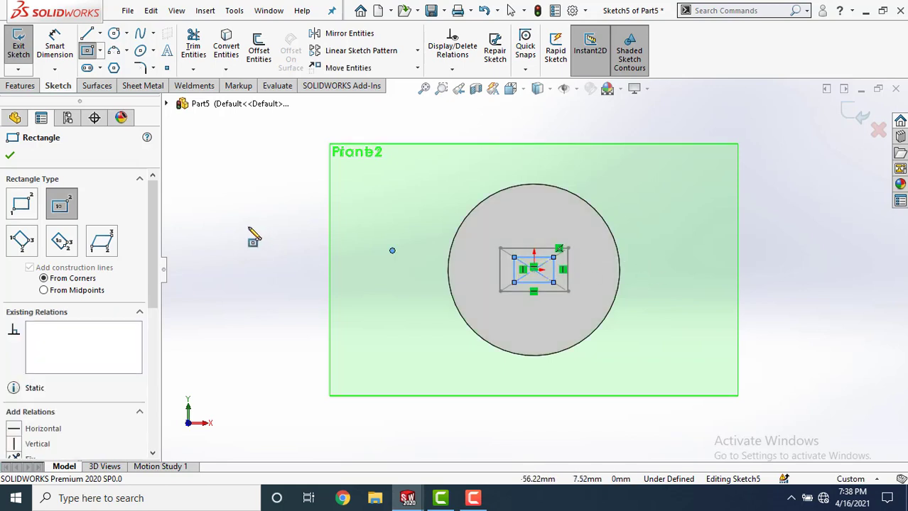
left_click(11, 155)
key("Escape")
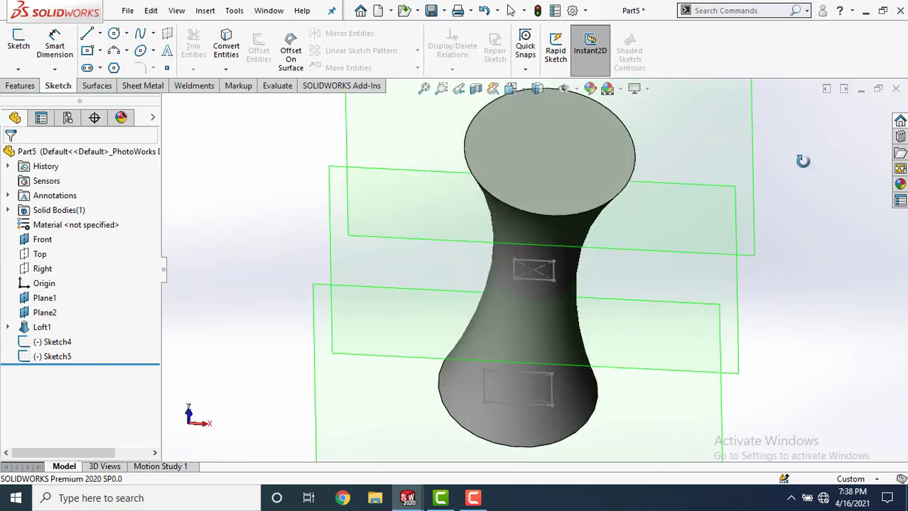
On Plane2, sketch a centre rectangle from the origin to the corner of the Front-plane rectangle and close the sketch.
middle_click_drag(802, 161, 703, 214)
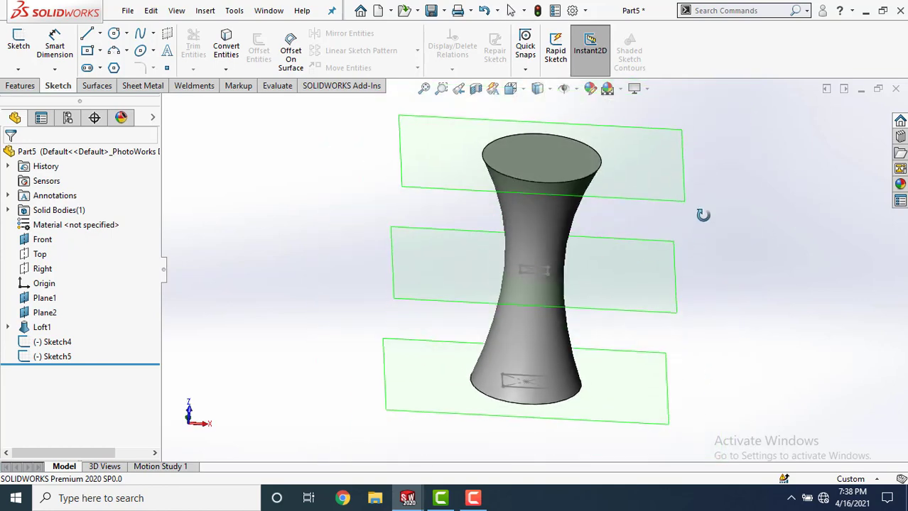
left_click(424, 194)
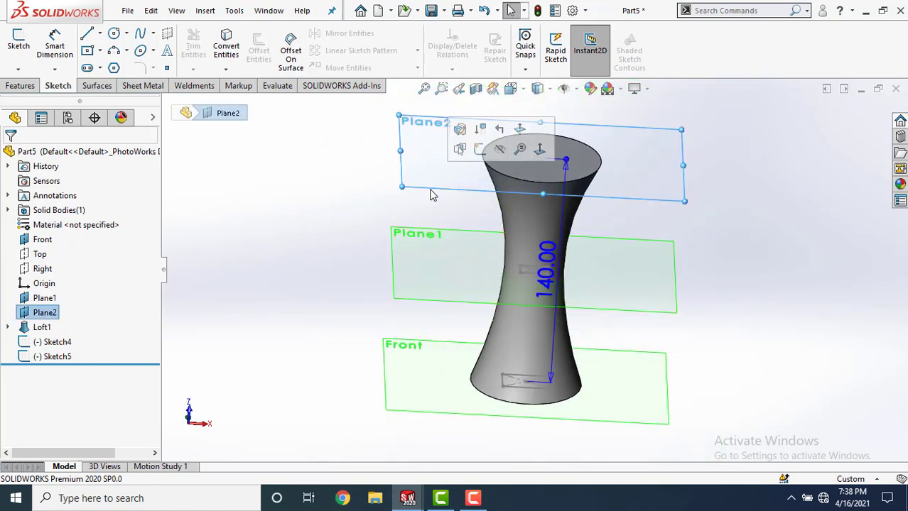
left_click(540, 148)
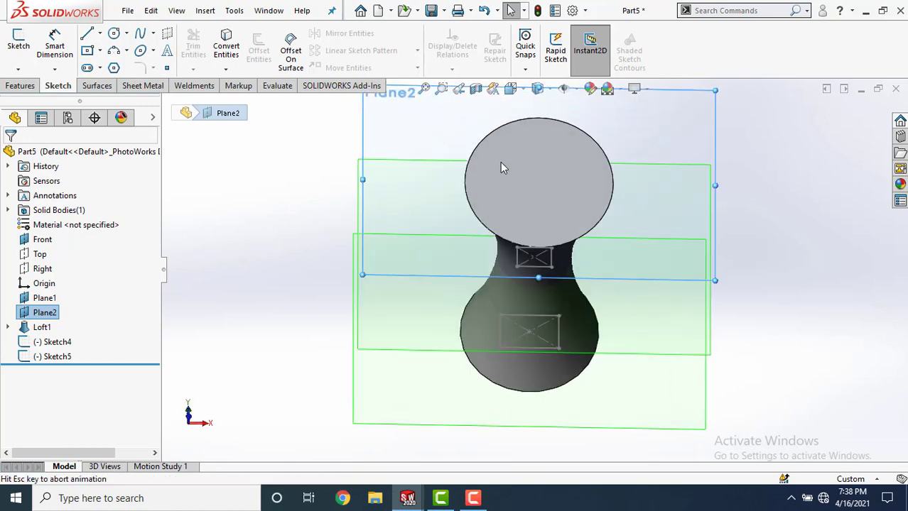
right_click(50, 315)
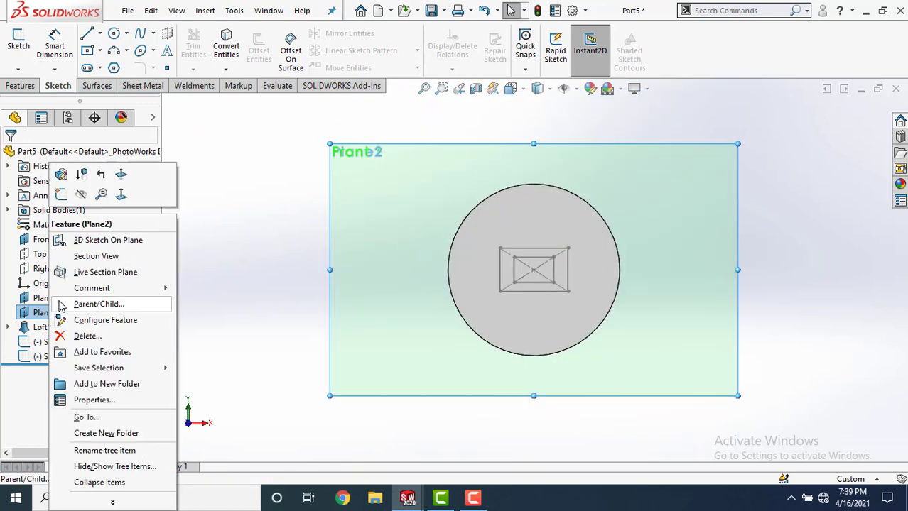
left_click(63, 199)
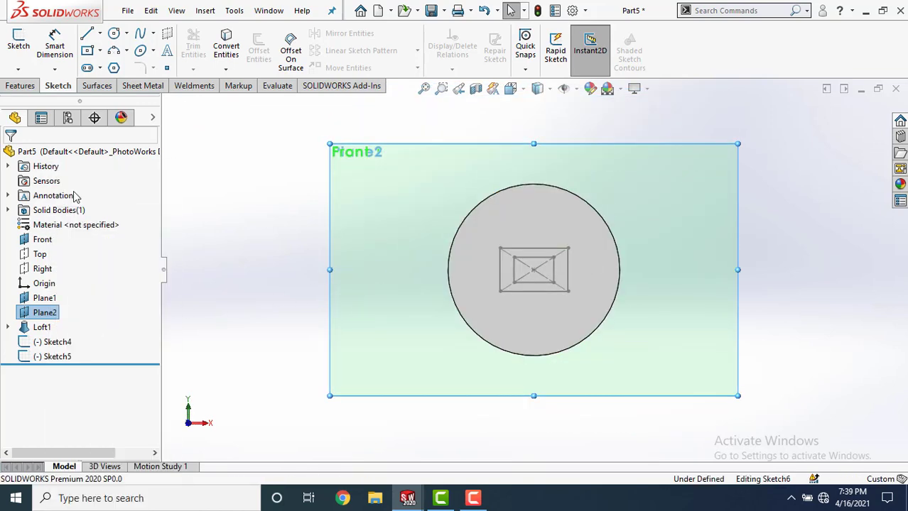
left_click(87, 51)
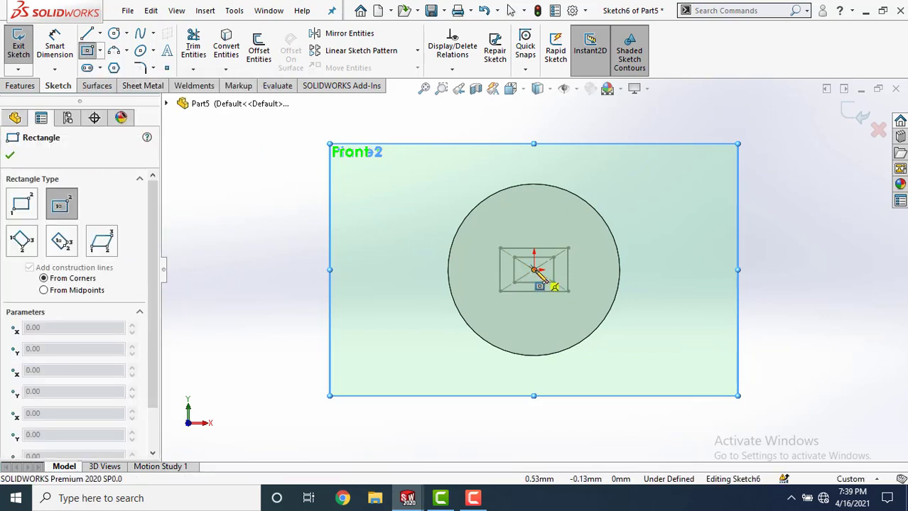
left_click(568, 248)
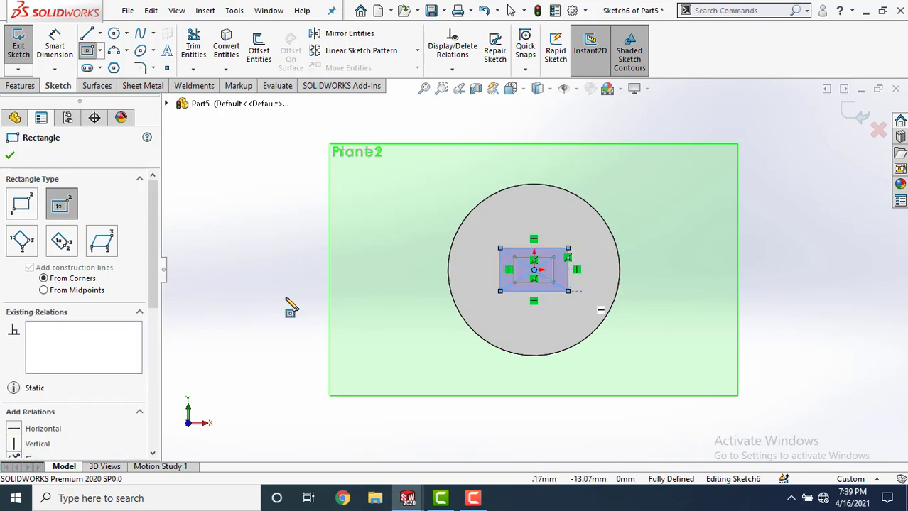
left_click(10, 155)
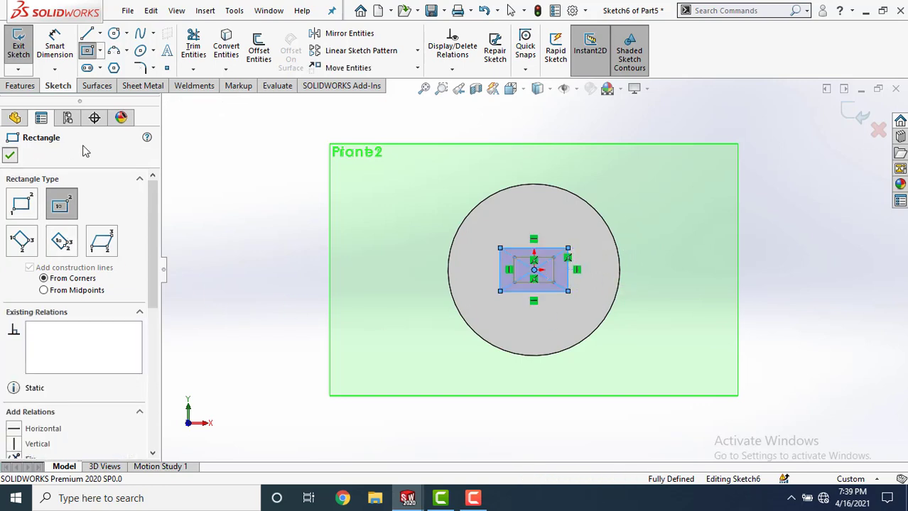
left_click(857, 119)
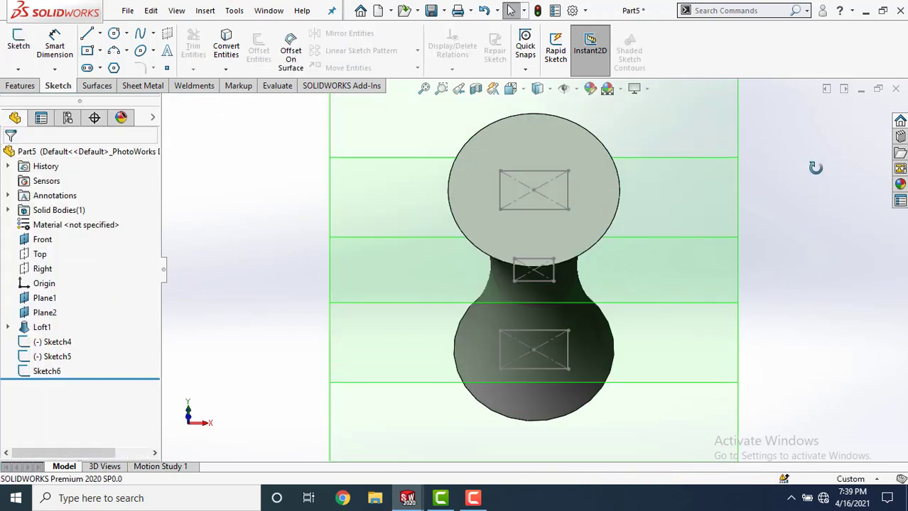
Start a Lofted Cut and select the rectangles on Plane2, Plane1 and the Front plane, in that order, as profiles.
middle_click_drag(815, 167, 660, 282)
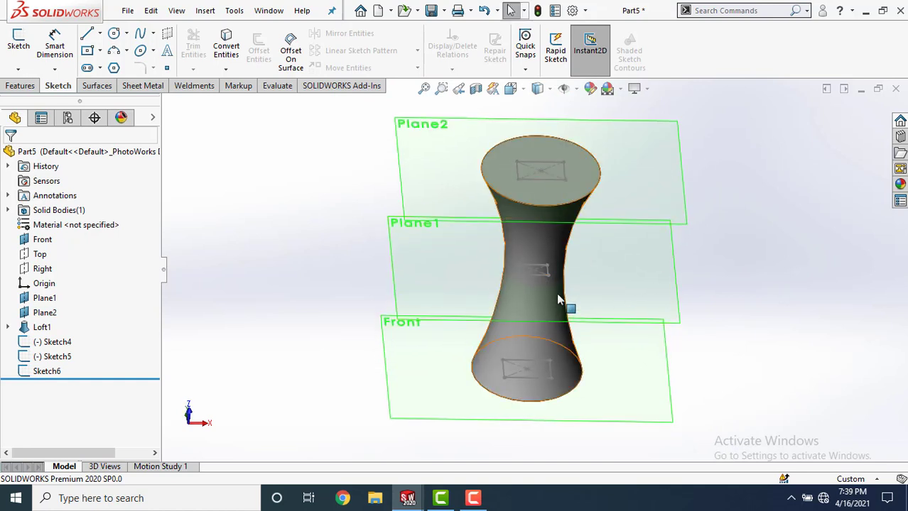
left_click(32, 88)
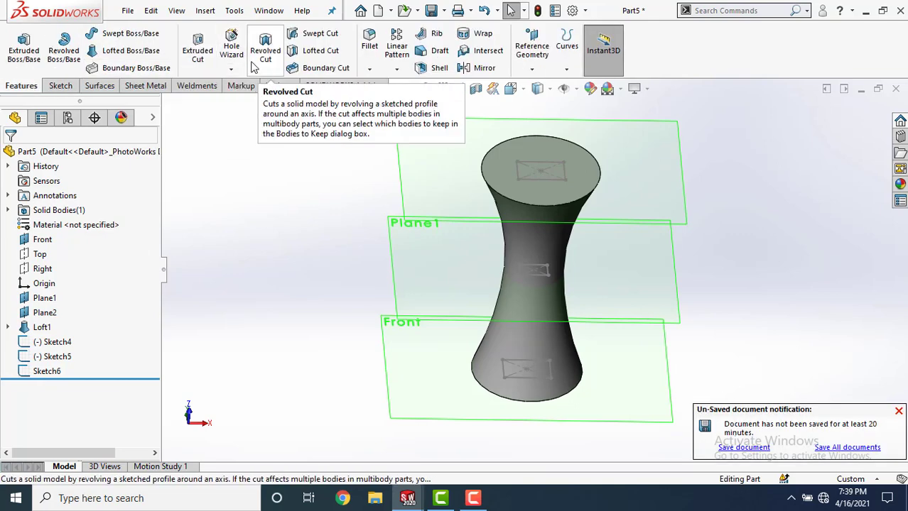
left_click(328, 60)
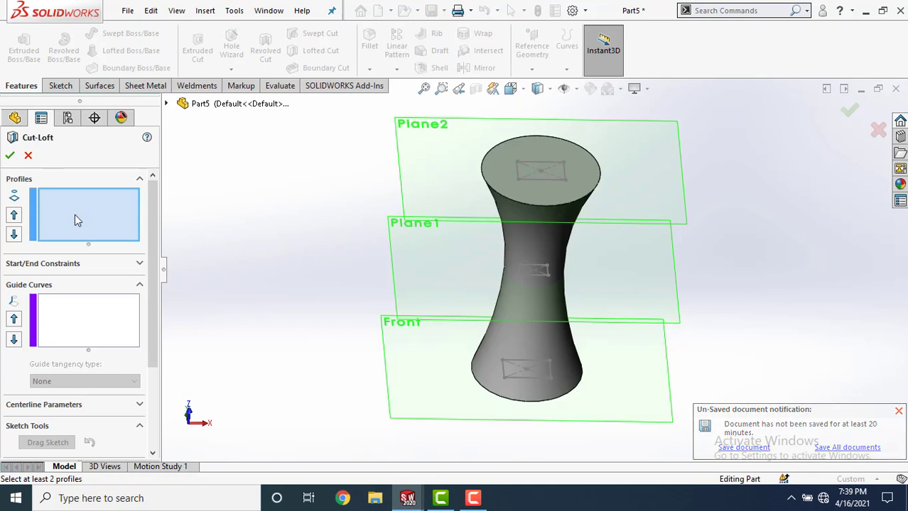
left_click(539, 181)
left_click(545, 275)
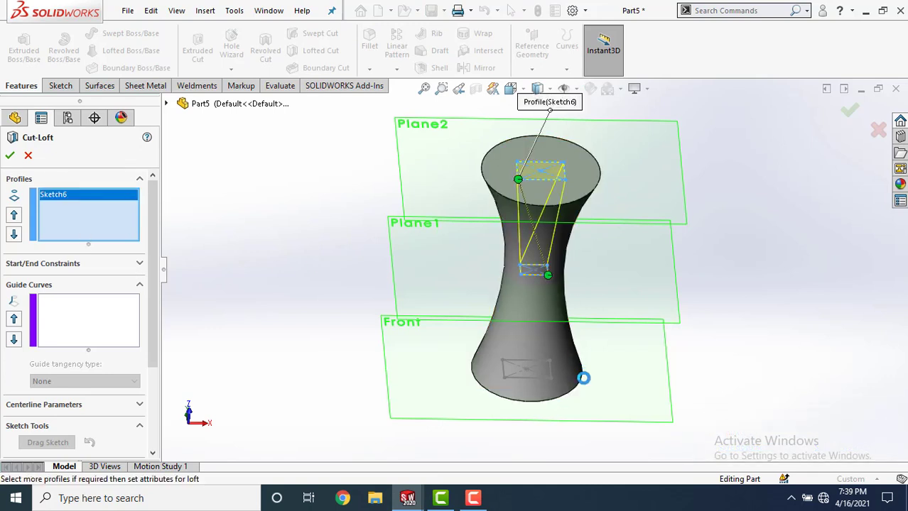
left_click(523, 378)
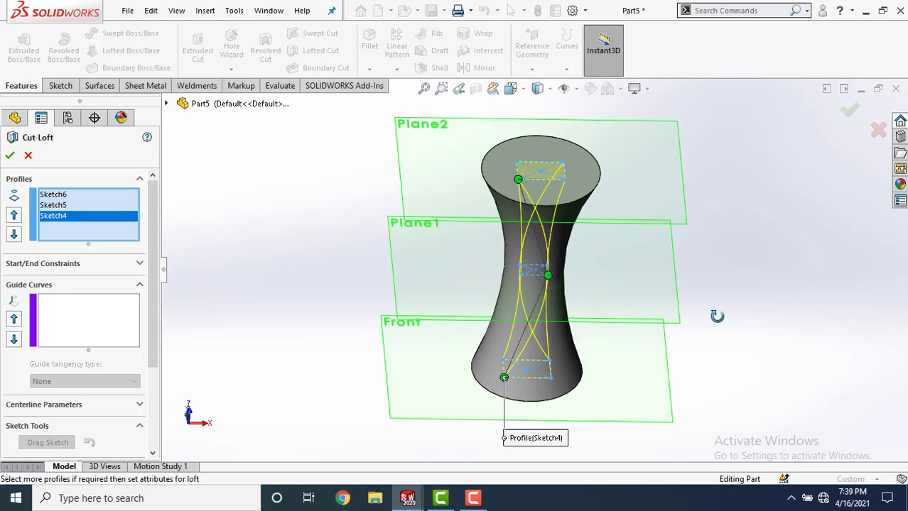
Move the loft connector points to matching corners of the three rectangles so the cut does not twist.
middle_click_drag(716, 316, 713, 283)
middle_click_drag(723, 287, 732, 292)
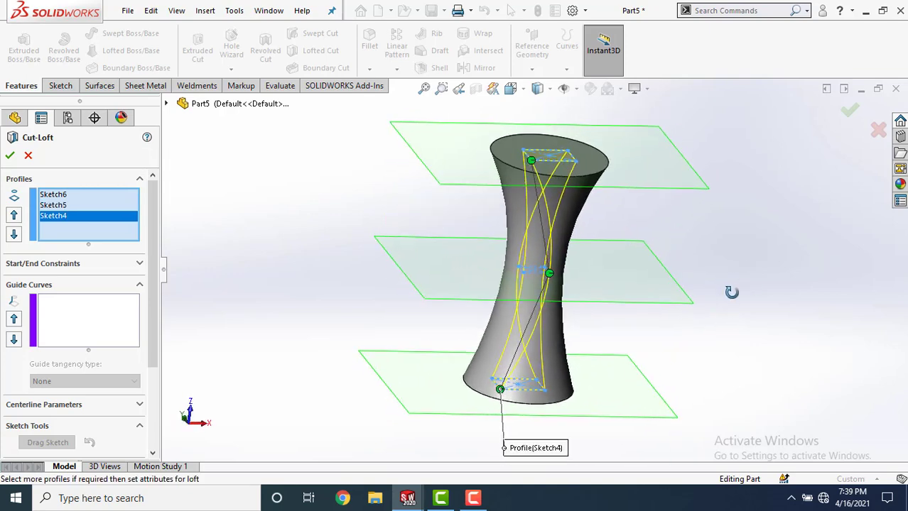
scroll(544, 317, "down", 1)
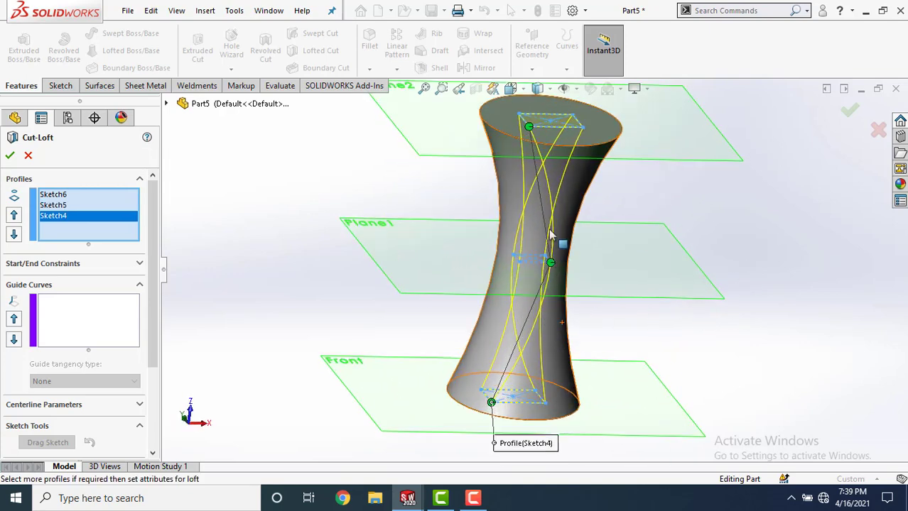
middle_click_drag(551, 234, 553, 301)
scroll(551, 295, "down", 1)
scroll(551, 281, "down", 1)
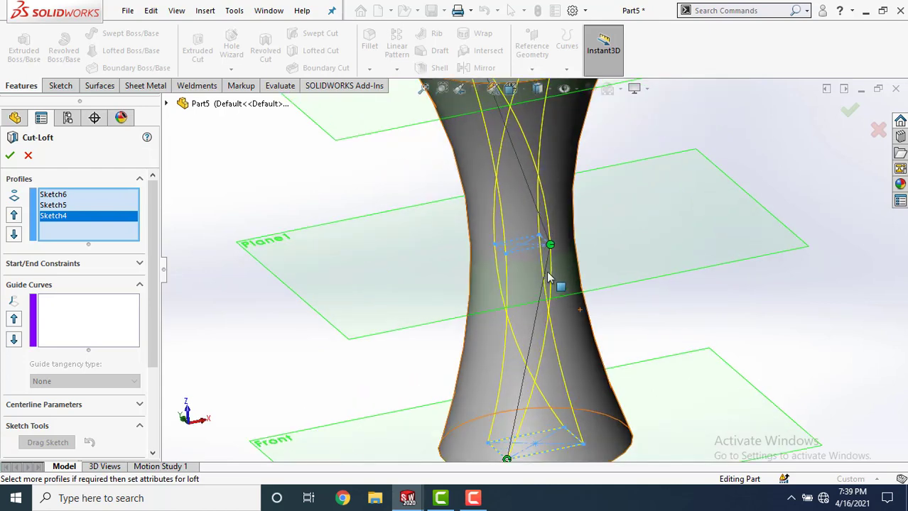
scroll(552, 248, "down", 1)
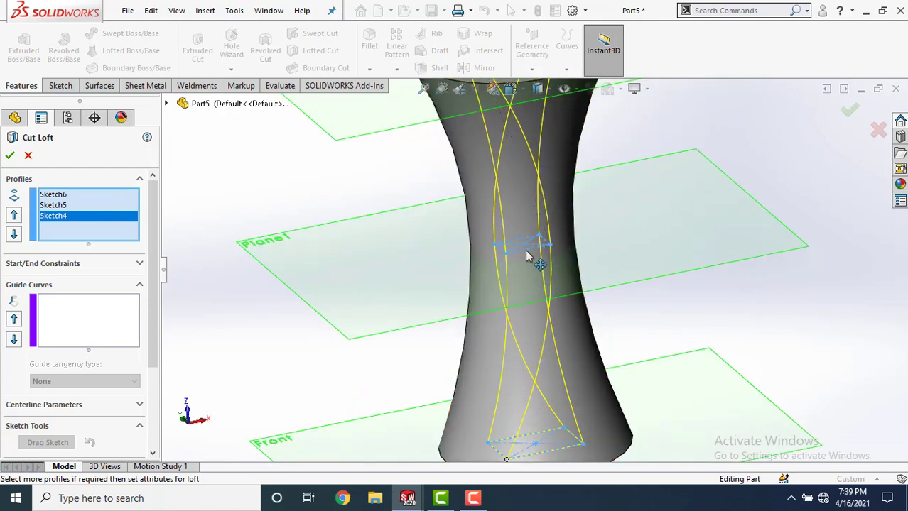
scroll(540, 277, "up", 2)
middle_click_drag(575, 294, 558, 309)
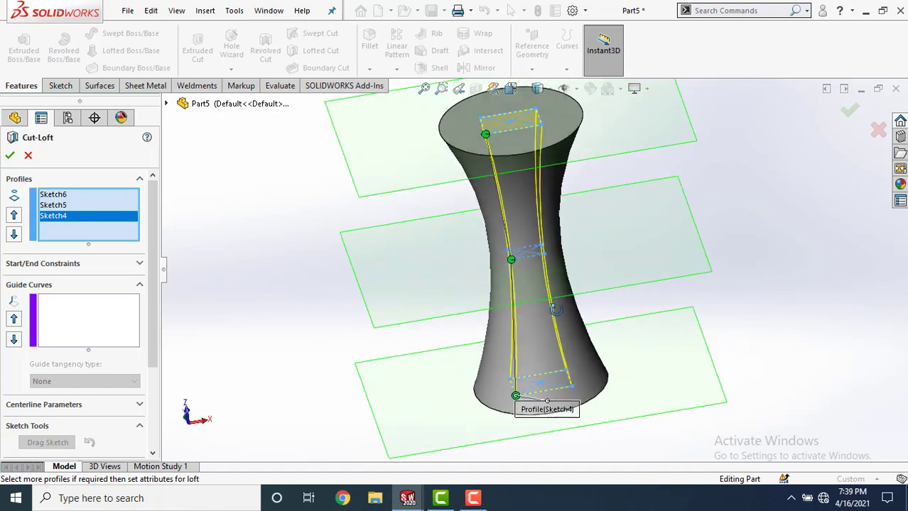
middle_click_drag(557, 308, 544, 288)
Expand the centreline parameters, leave guide curves and centreline empty, and complete the lofted cut through the hourglass.
left_click_drag(154, 239, 153, 272)
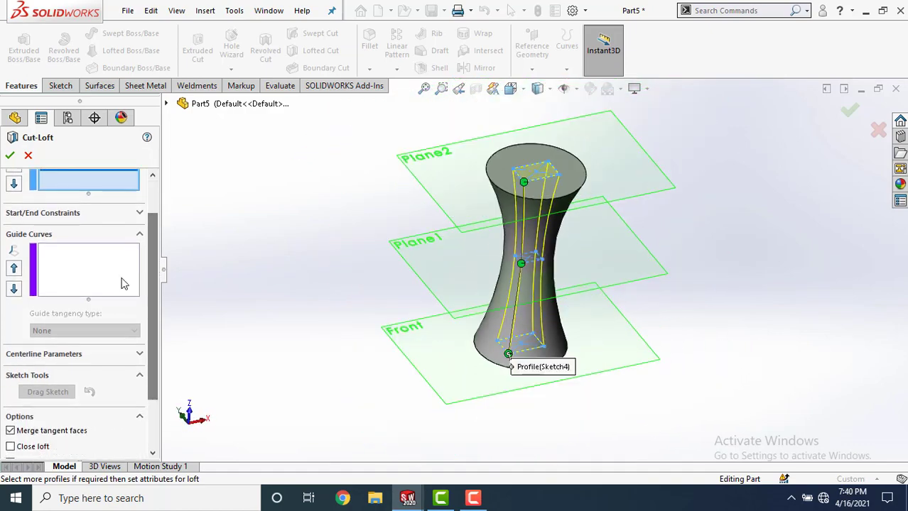
left_click(128, 357)
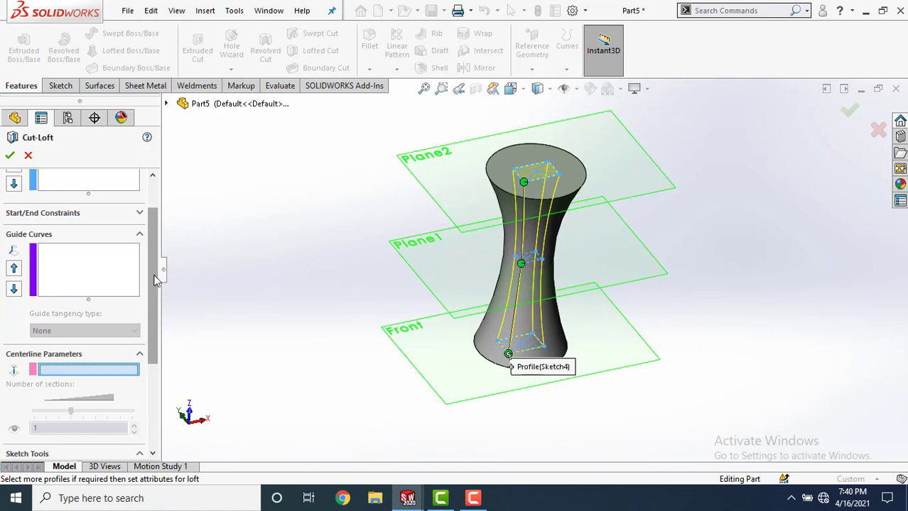
left_click_drag(156, 279, 165, 253)
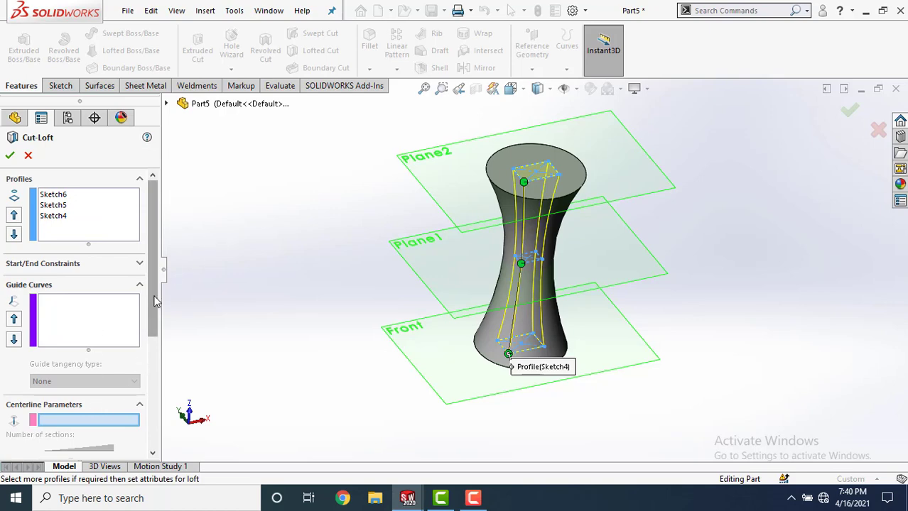
left_click_drag(154, 301, 155, 338)
left_click(11, 156)
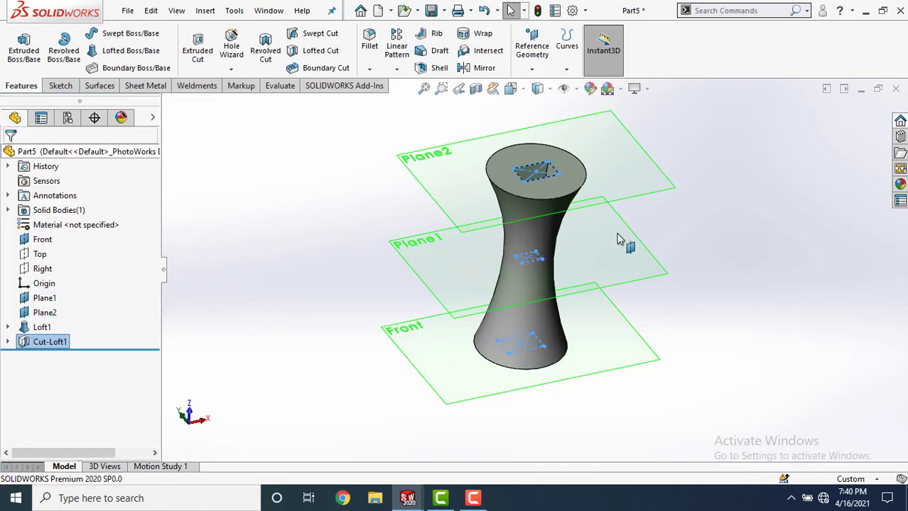
left_click(760, 245)
mouse_move(760, 245)
middle_mouse_down()
mouse_move(767, 340)
mouse_move(755, 352)
mouse_move(766, 344)
mouse_move(772, 157)
mouse_move(742, 186)
mouse_move(729, 117)
mouse_move(746, 99)
mouse_move(752, 242)
middle_mouse_up()
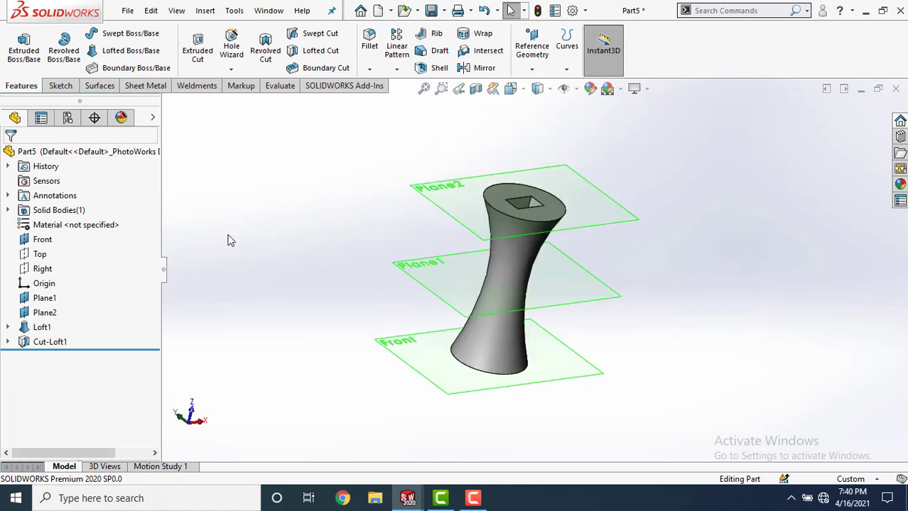